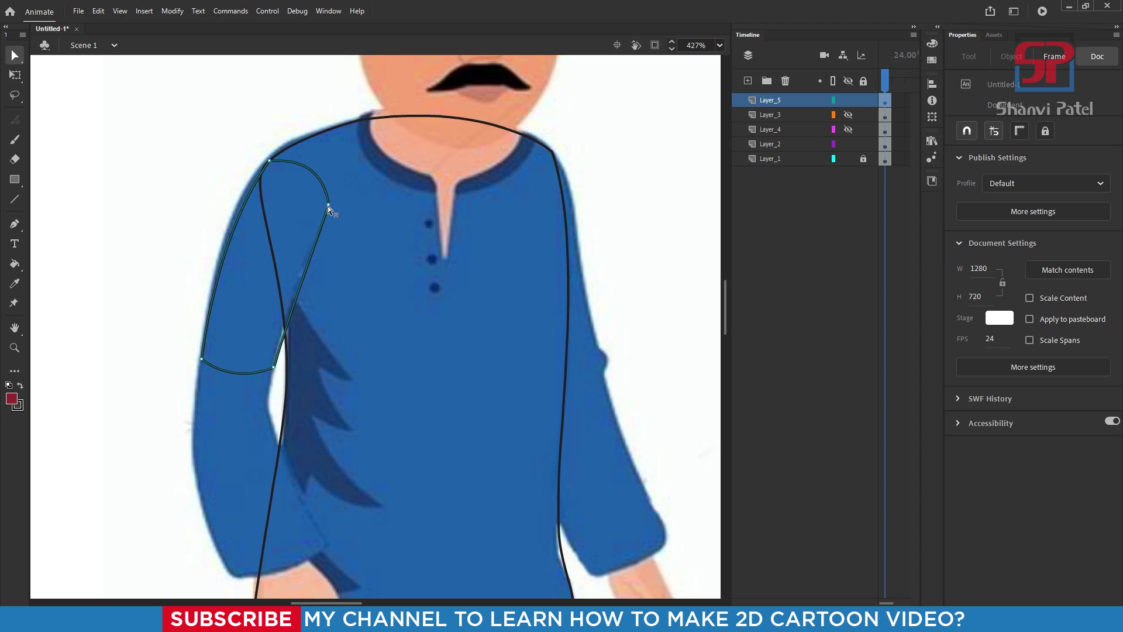
- Adjust the curve handles of the upper-sleeve outline to round its shoulder corner and its lower elbow edge
click(329, 207)
drag(324, 175, 321, 175)
click(273, 368)
drag(249, 378, 207, 380)
click(262, 385)
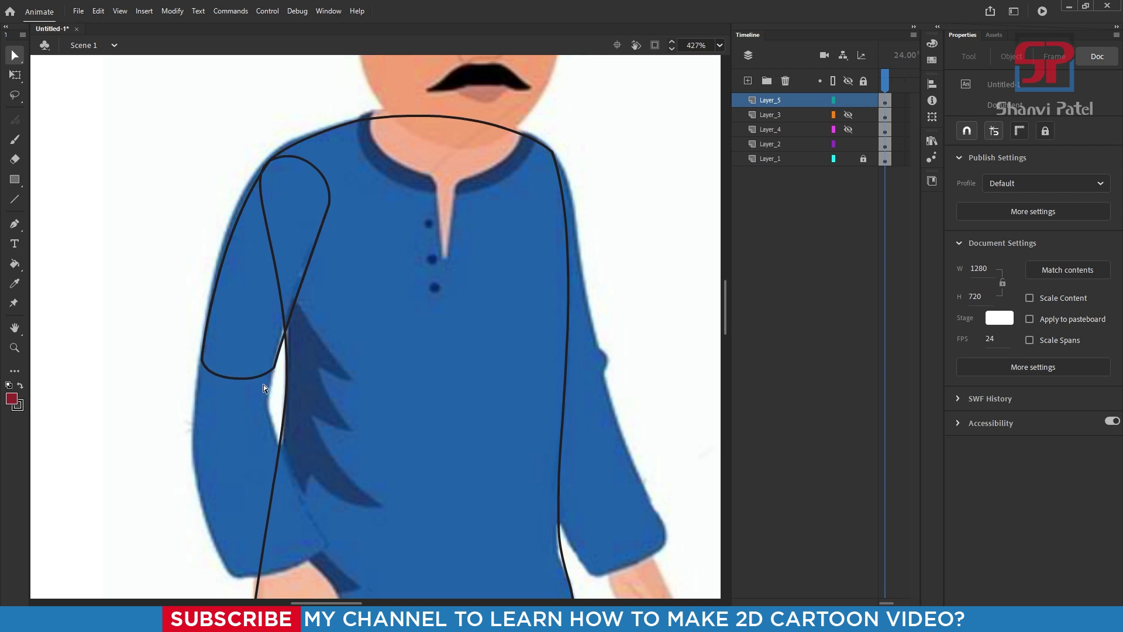
click(272, 369)
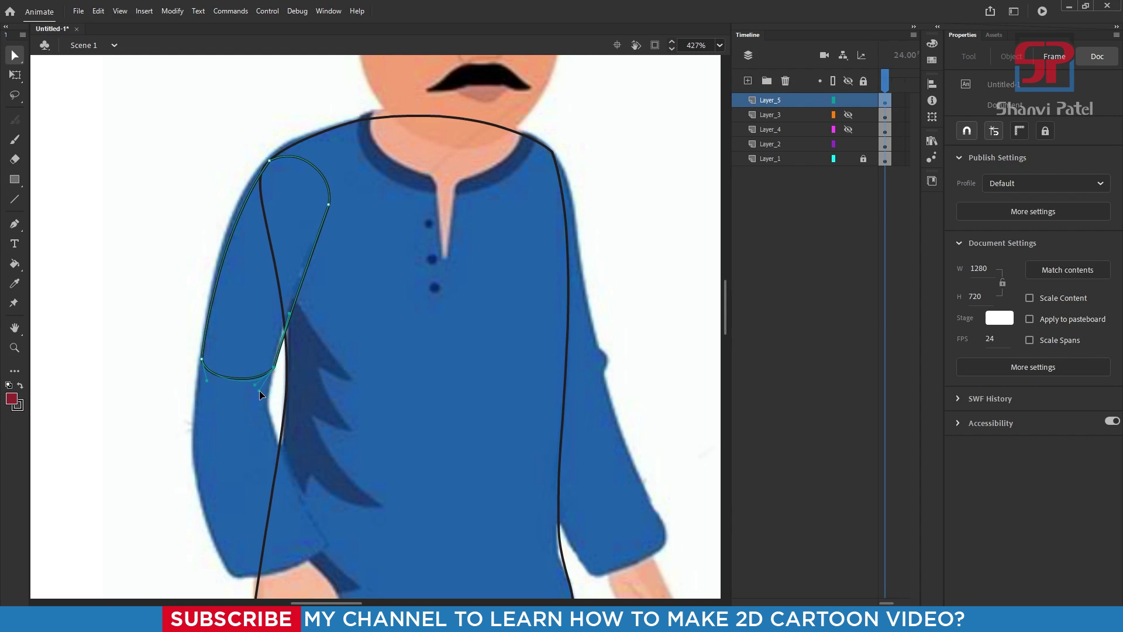
- Add a new layer and draw a straight four-sided forearm sleeve with the Pen tool, from the elbow down to the cuff, adjusting its outer cuff corner
drag(233, 423, 294, 328)
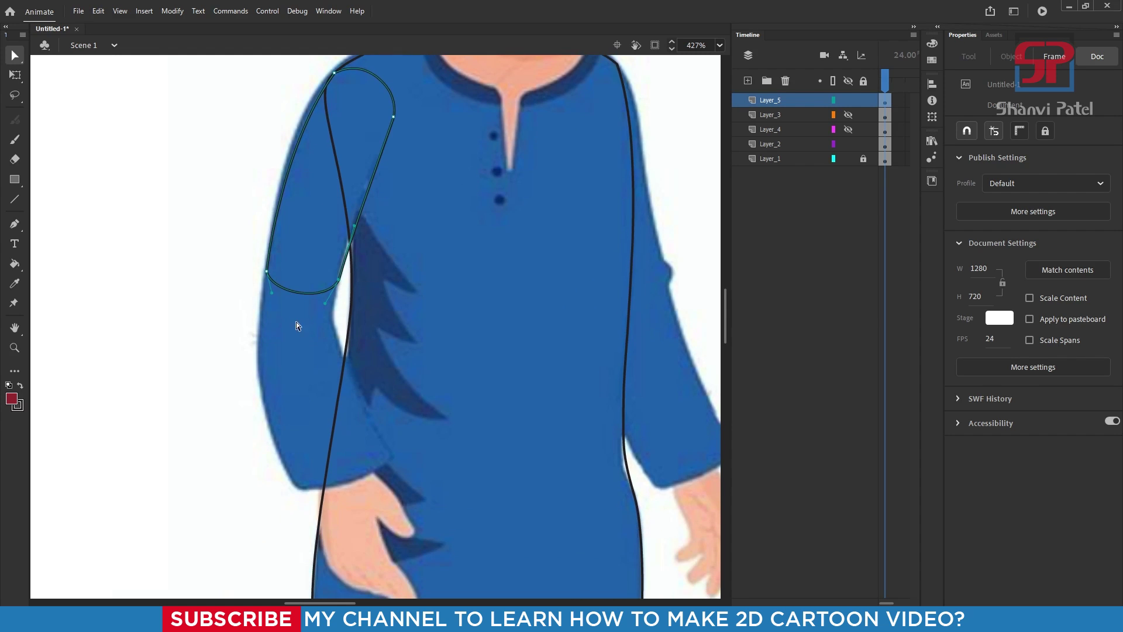
scroll(296, 326, down, 3)
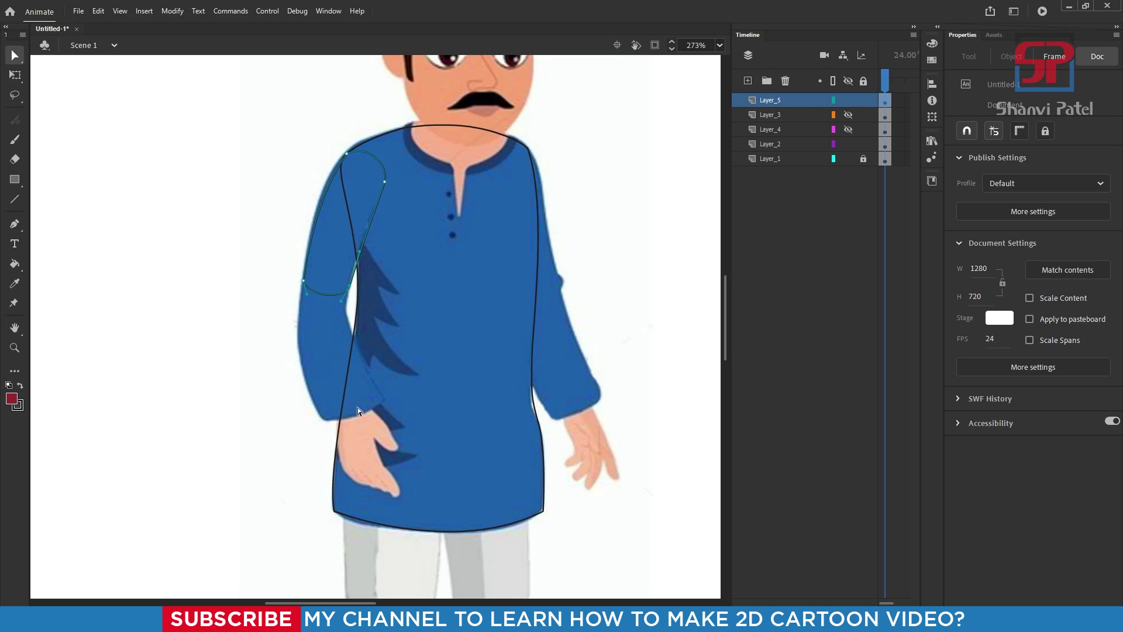
scroll(359, 411, up, 3)
scroll(333, 307, down, 2)
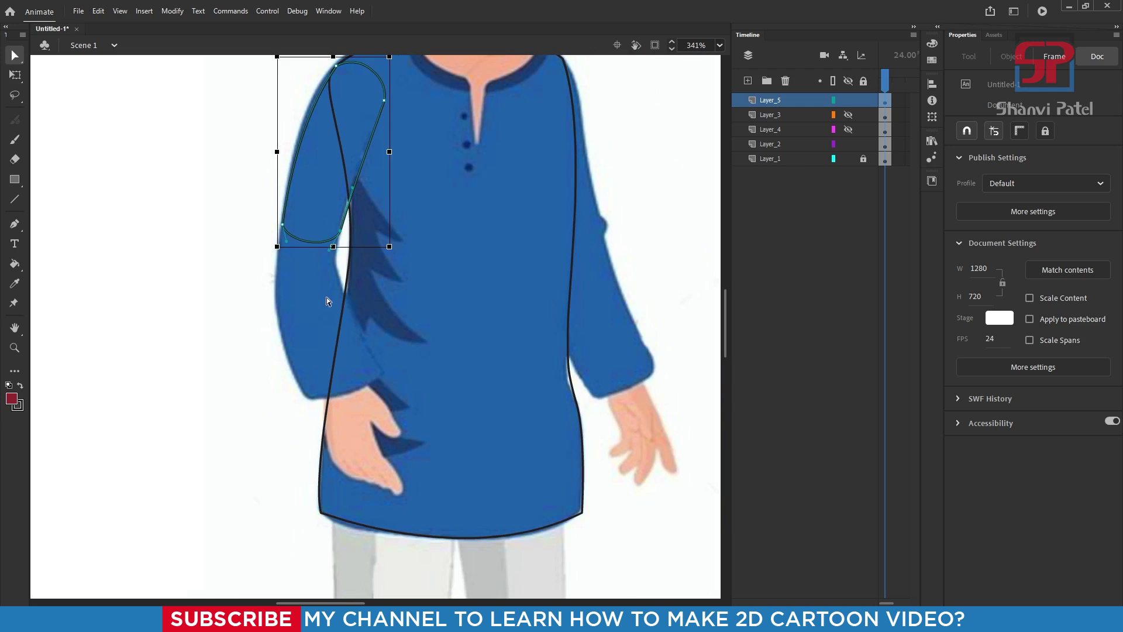
click(749, 80)
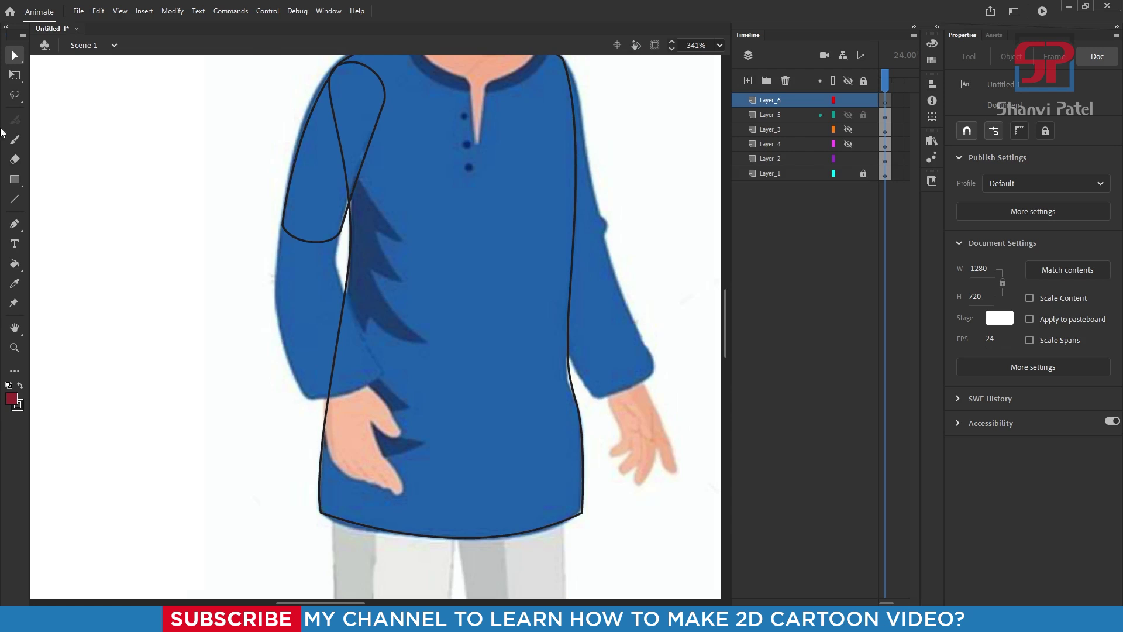
key(p)
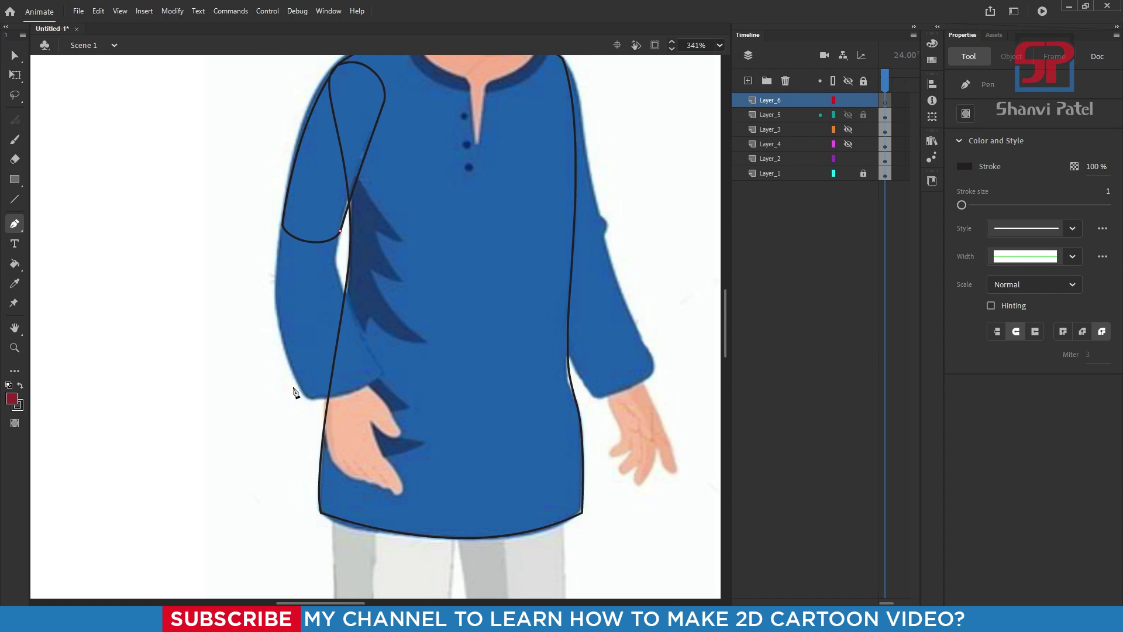
click(293, 385)
click(240, 364)
click(283, 221)
click(341, 231)
key(v)
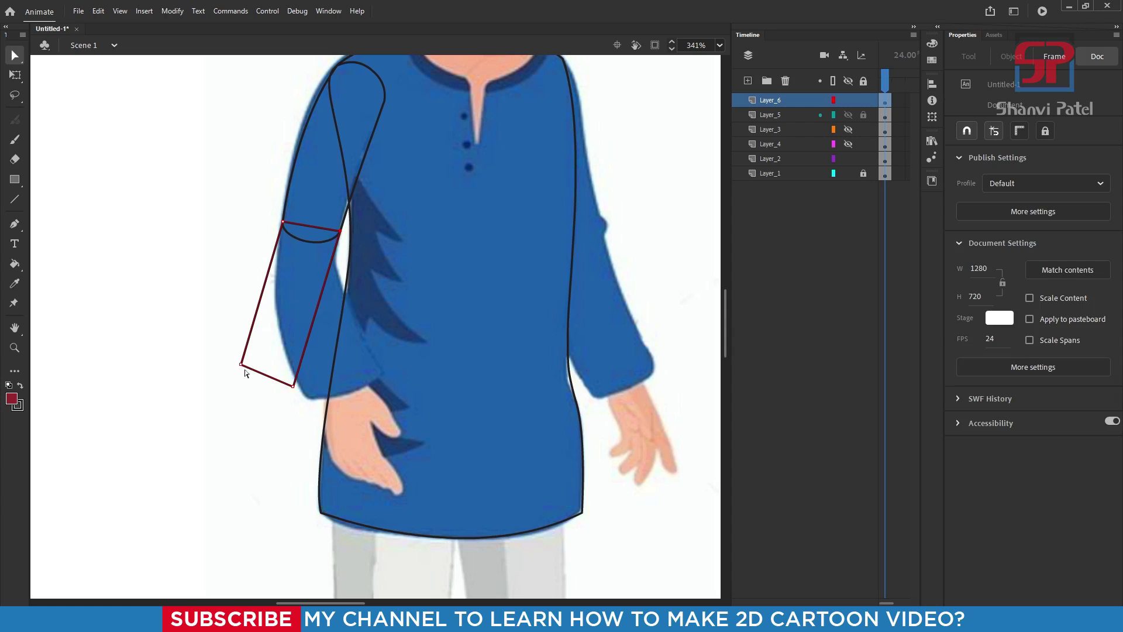
drag(241, 367, 247, 368)
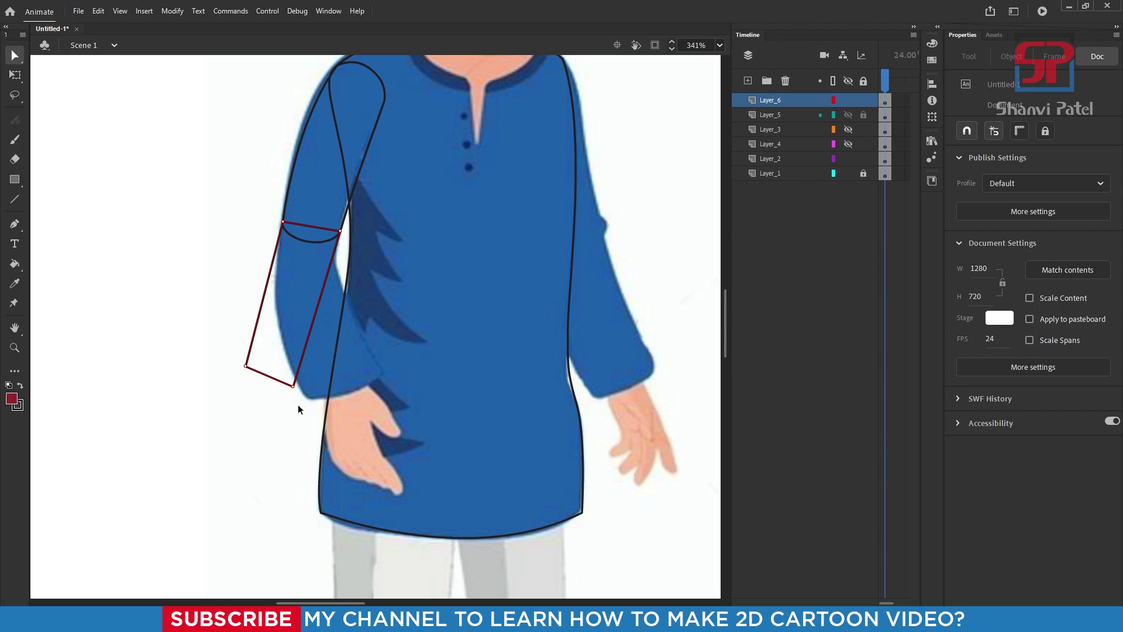
- Bend the top edge of the forearm sleeve outline upward into a rounded elbow overlapping the upper sleeve
scroll(294, 227, up, 4)
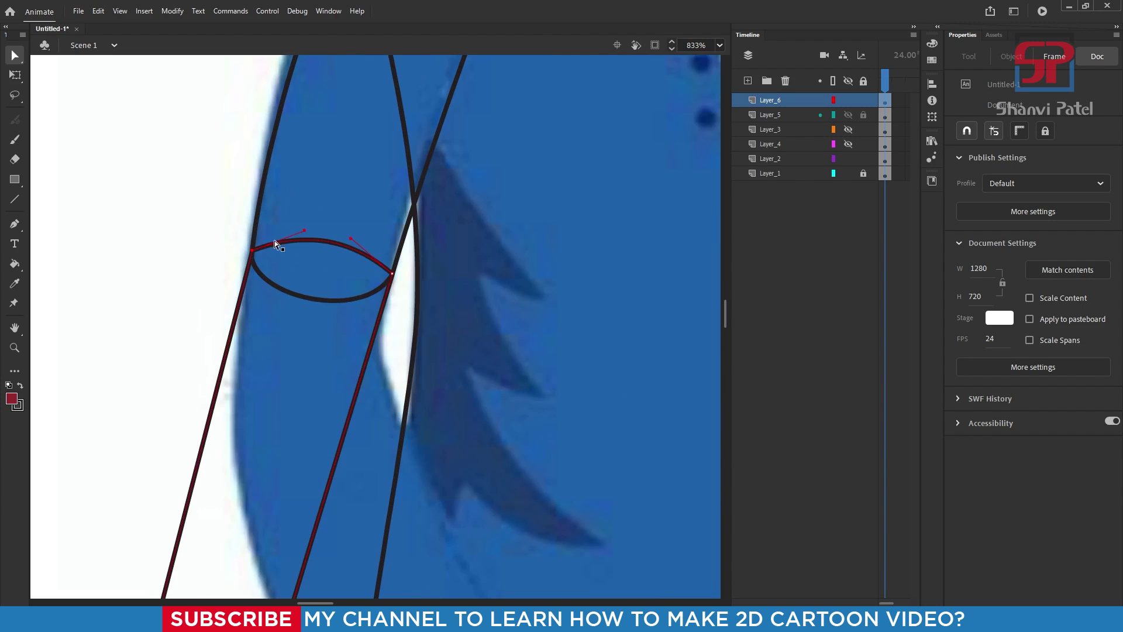
drag(301, 237, 291, 224)
drag(398, 225, 397, 226)
drag(277, 195, 282, 166)
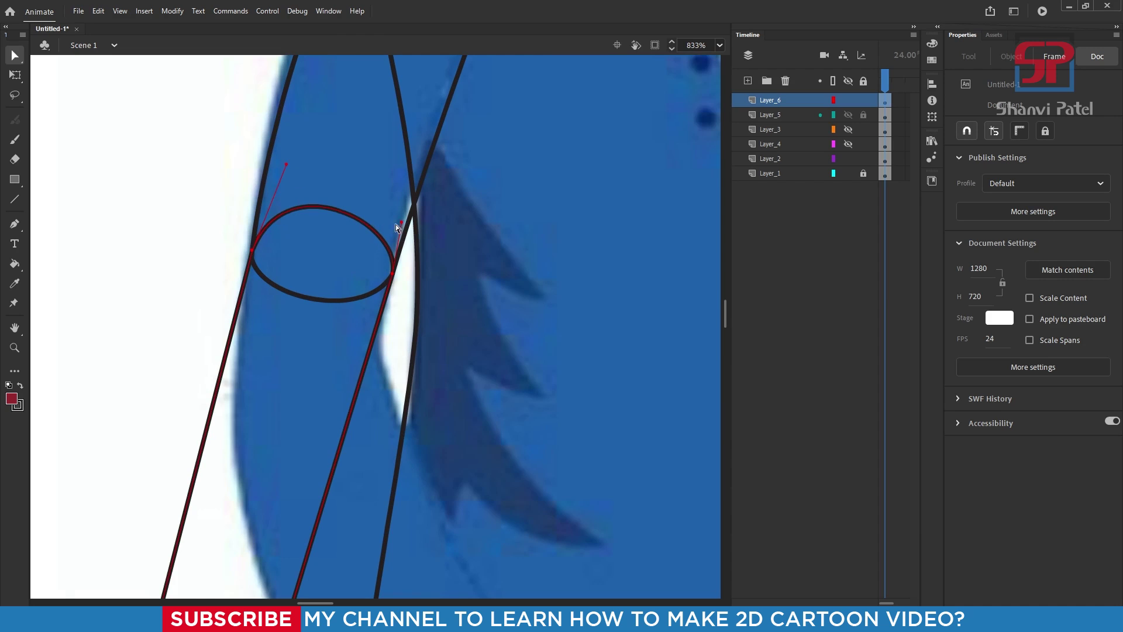
click(425, 177)
- Deepen the upper sleeve's bottom curve and the forearm's top curve so they overlap as a near-circular elbow joint
click(393, 275)
drag(263, 302, 246, 325)
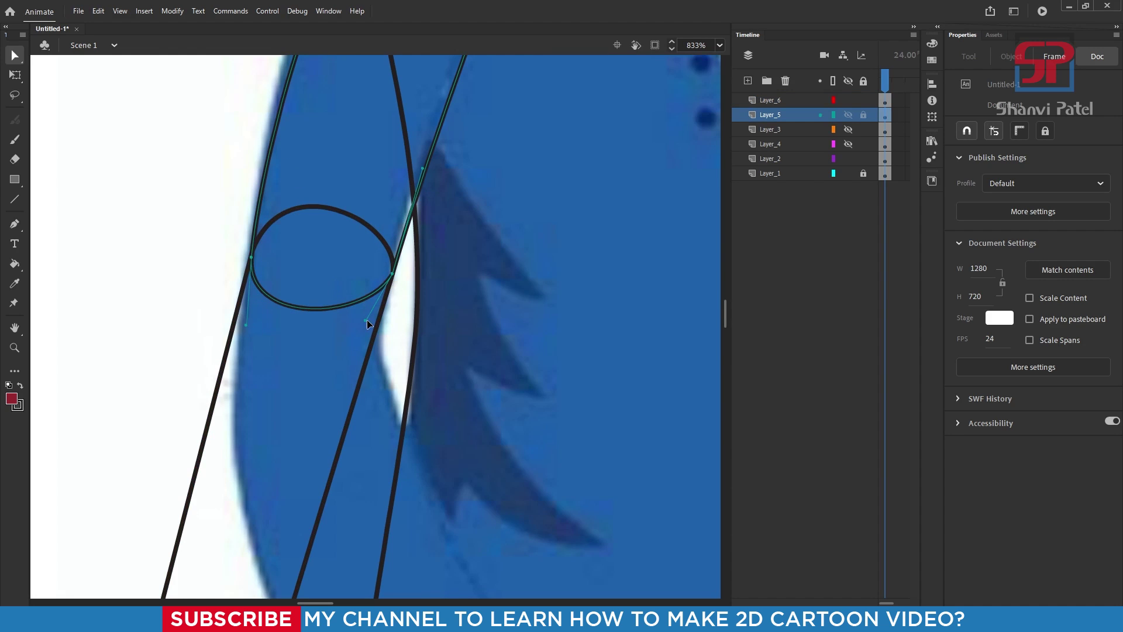
drag(367, 322, 363, 367)
click(354, 226)
click(251, 251)
mouse_move(283, 165)
mouse_down()
mouse_move(309, 154)
mouse_move(290, 152)
mouse_up()
drag(402, 222, 415, 210)
- Shape the forearm sleeve's cuff edge into a fuller rounded curve and nudge its outer corner
scroll(316, 184, down, 5)
scroll(301, 372, up, 2)
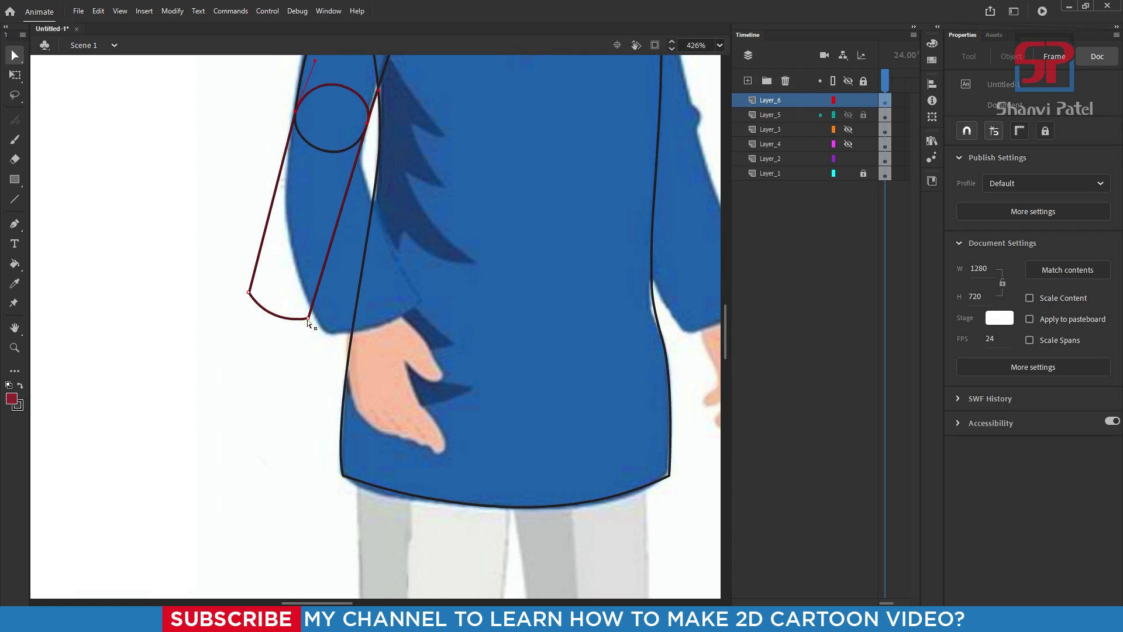
scroll(261, 313, up, 4)
scroll(336, 373, down, 3)
drag(169, 372, 174, 379)
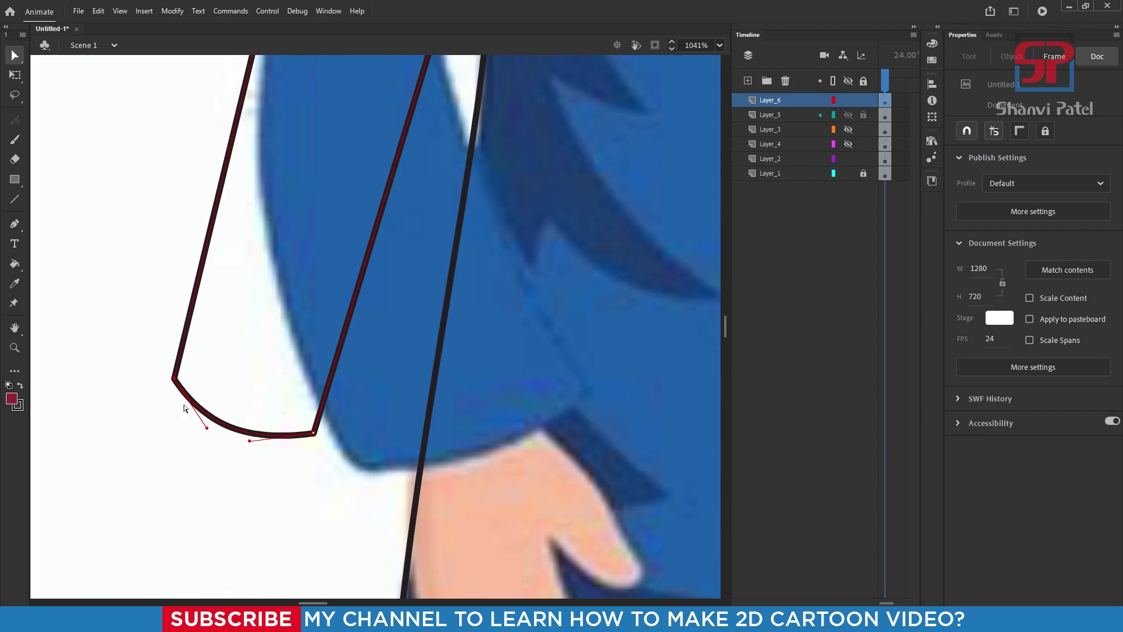
drag(206, 428, 179, 431)
drag(250, 440, 263, 459)
- Widen the cuff by moving the forearm outline's inner bottom corner toward the shirt body
scroll(263, 459, down, 5)
scroll(280, 414, up, 3)
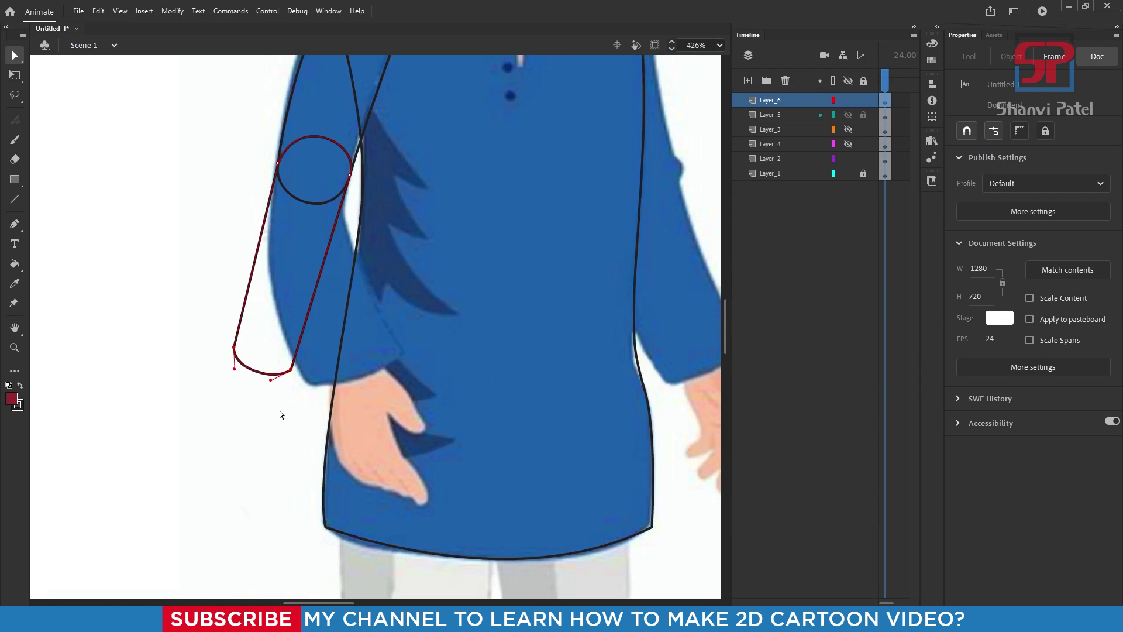
drag(295, 363, 333, 371)
click(314, 383)
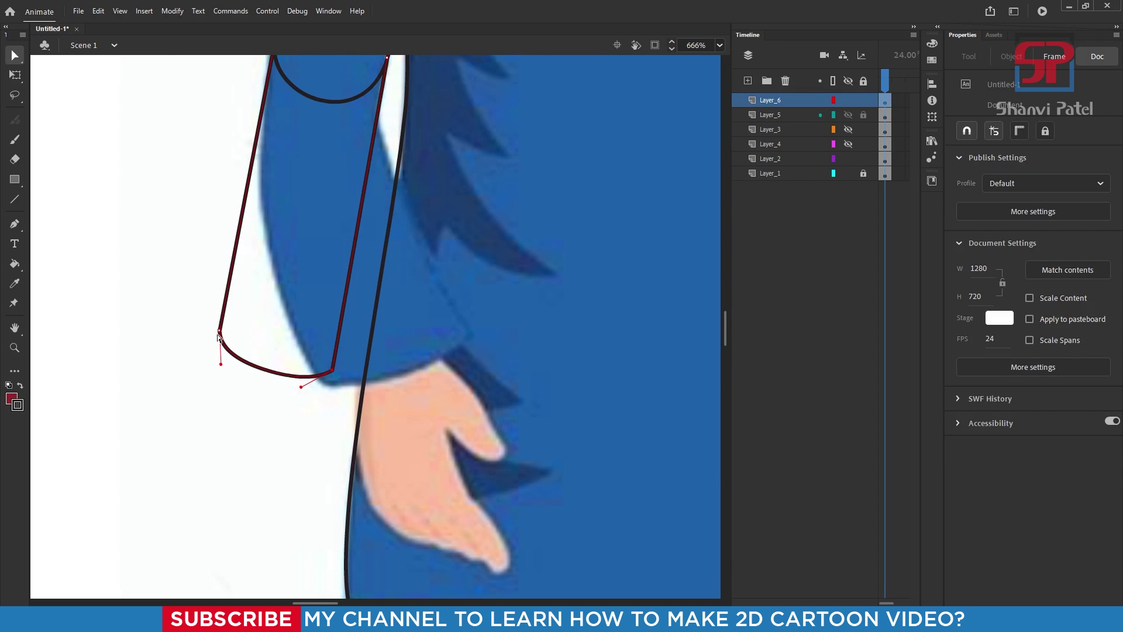
scroll(193, 339, down, 5)
scroll(216, 395, up, 4)
click(212, 402)
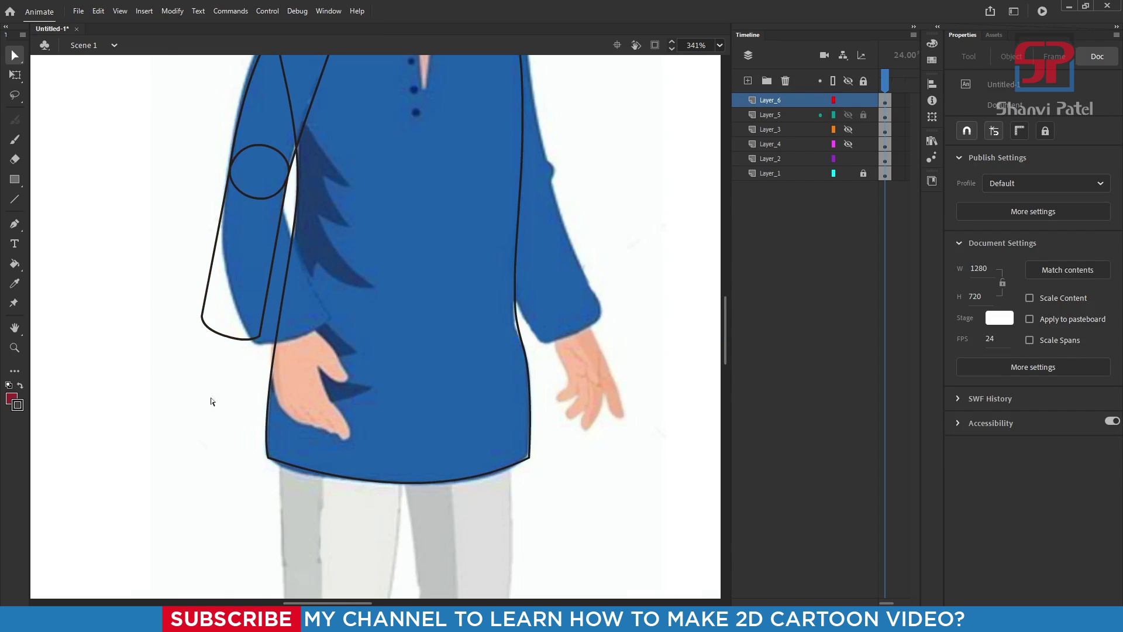
- Add a new layer and start the hand outline with the Pen tool, tracing the wrist's inner side and around the thumb
drag(274, 358, 374, 297)
click(748, 81)
scroll(345, 316, up, 4)
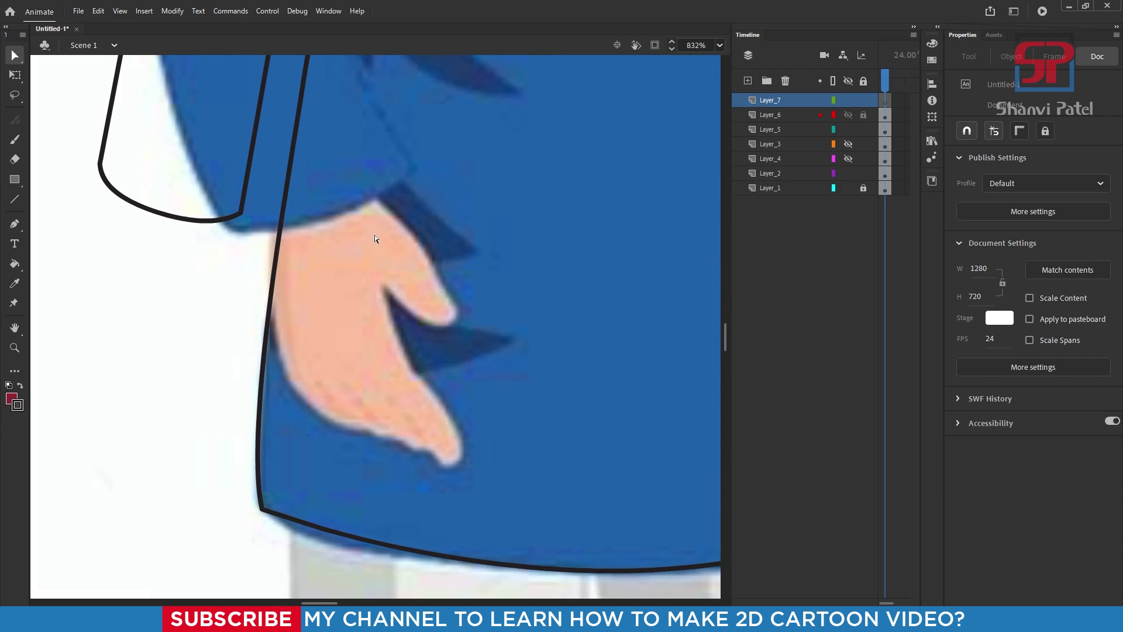
key(p)
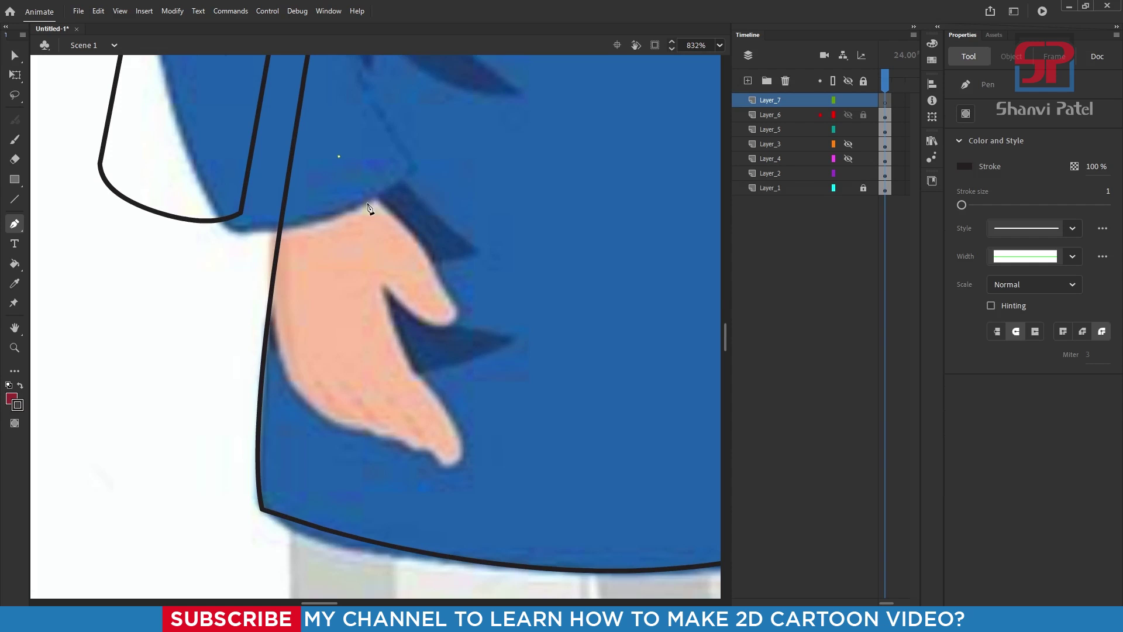
click(384, 208)
click(424, 254)
click(457, 306)
click(450, 328)
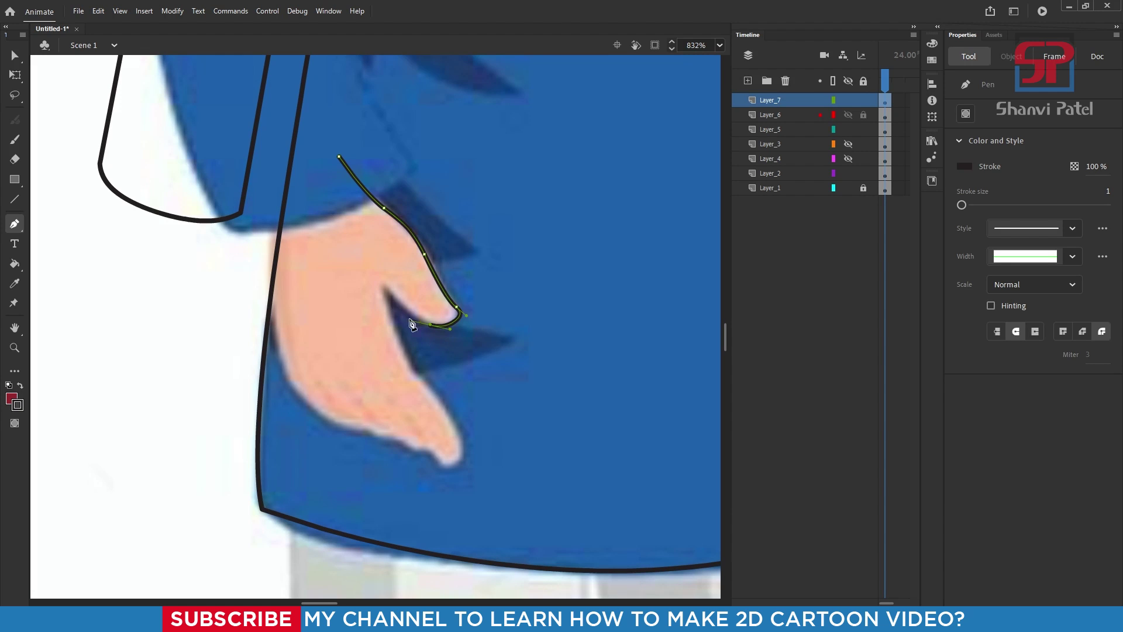
click(382, 283)
- Continue the hand outline from the thumb's base around the fingertips and along the finger bumps to the lower palm
click(394, 329)
drag(421, 380, 438, 396)
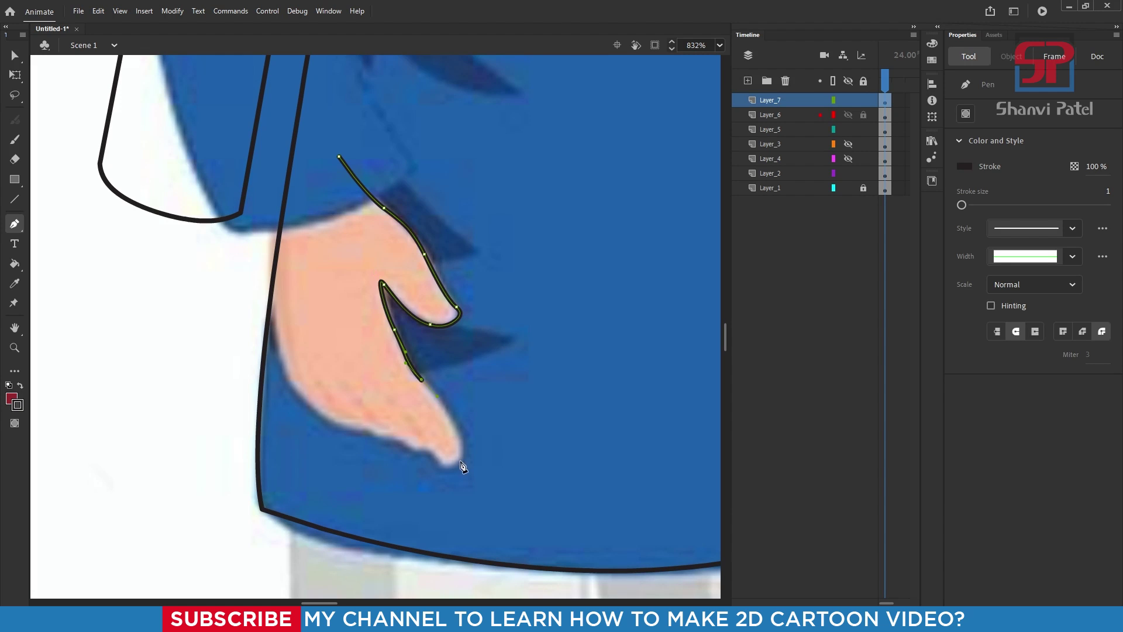
drag(461, 460, 449, 479)
click(427, 445)
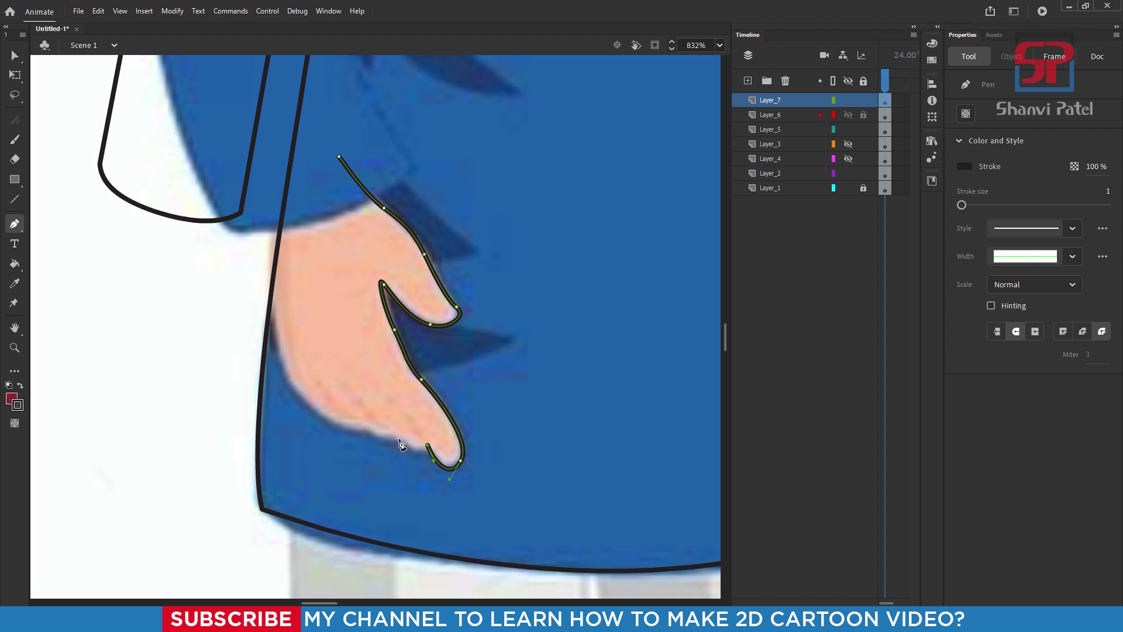
click(397, 438)
click(365, 422)
click(342, 424)
click(307, 402)
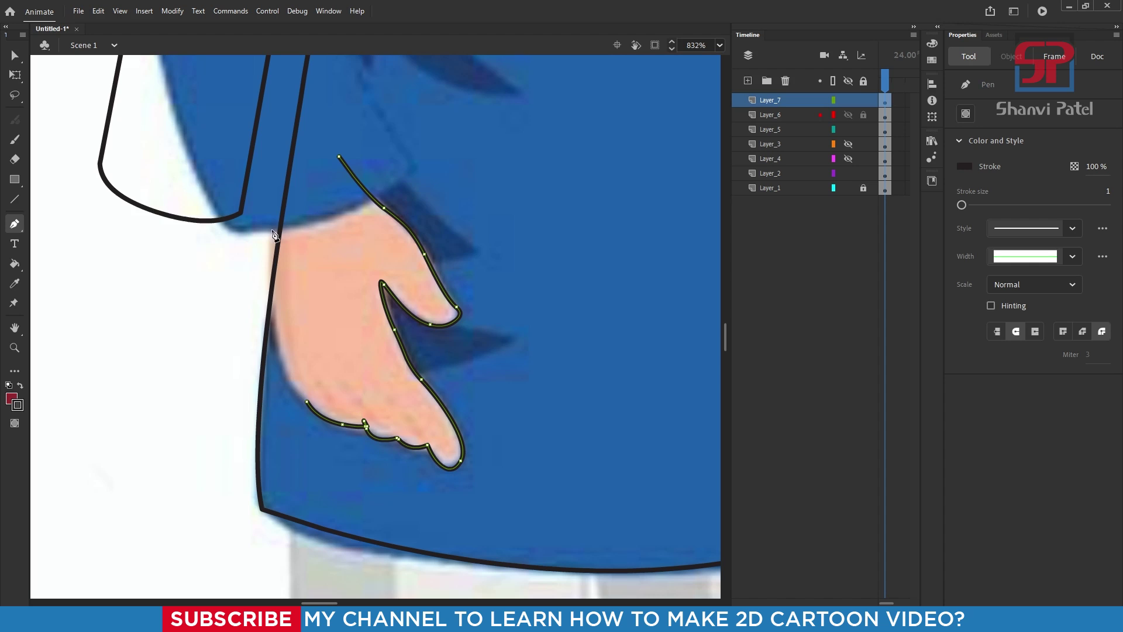
- Close the hand outline above the wrist and adjust its handles into a smooth rounded end under the sleeve
drag(271, 218, 281, 69)
click(339, 157)
key(v)
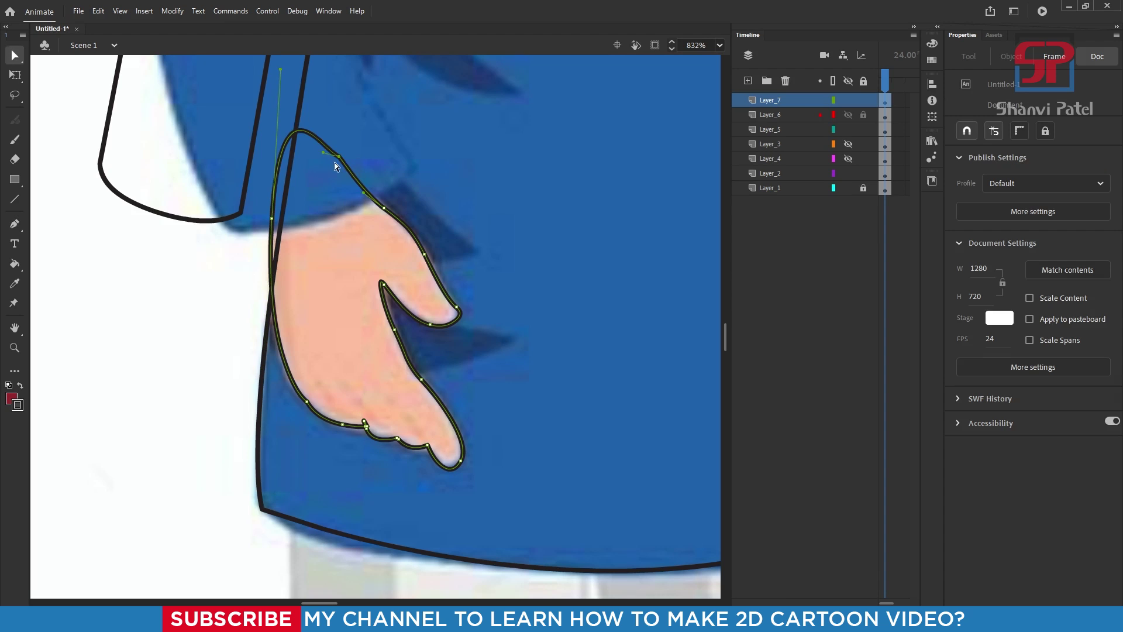
drag(313, 117, 349, 171)
click(307, 273)
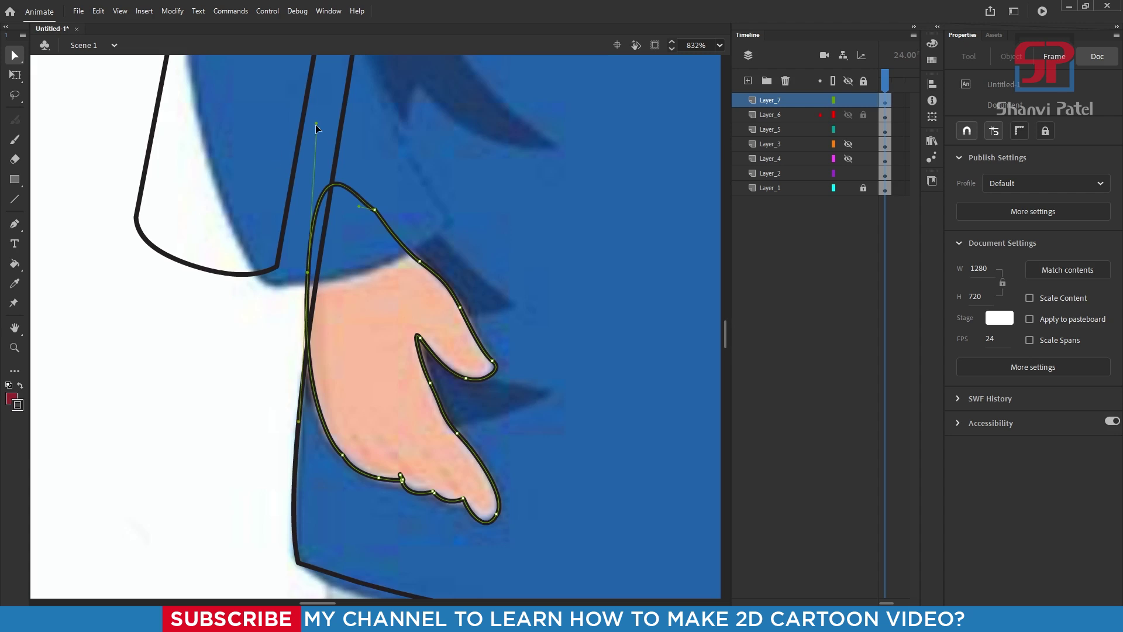
drag(317, 124, 309, 165)
drag(358, 206, 362, 197)
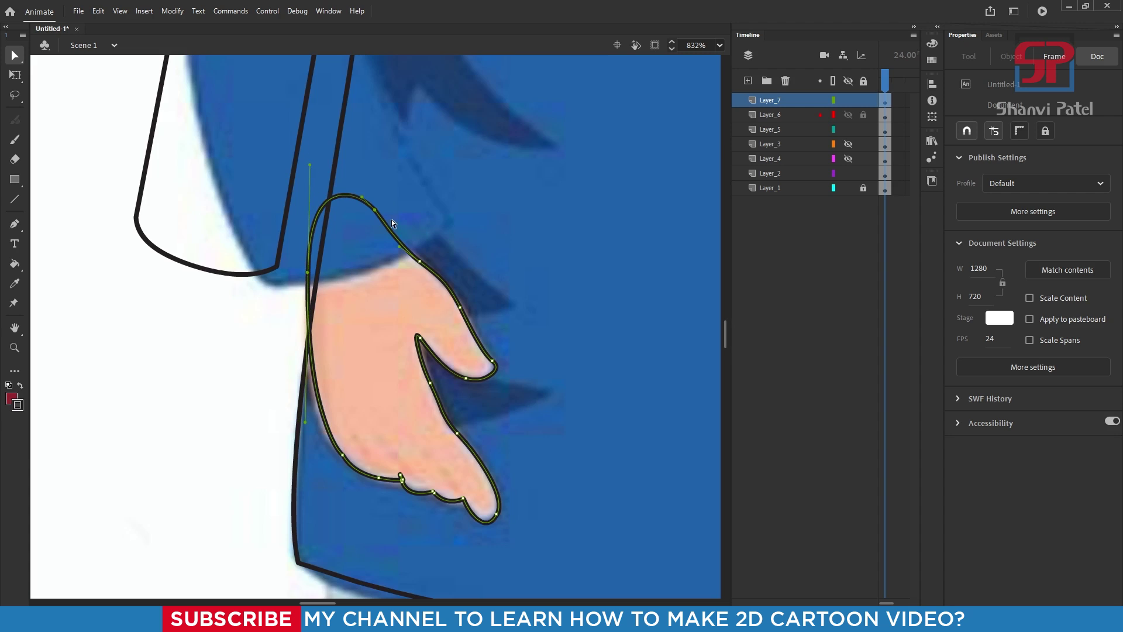
- Try filling the hand outline with the skin colour sampled from the reference hand, and undo the fill
scroll(449, 246, down, 5)
scroll(426, 288, up, 5)
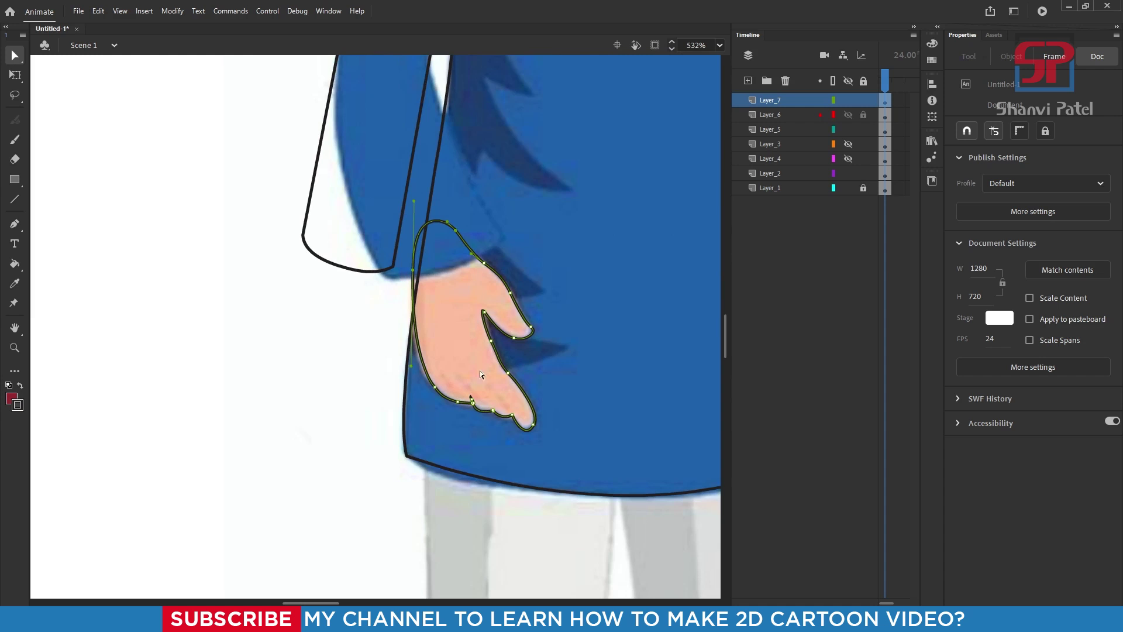
click(15, 283)
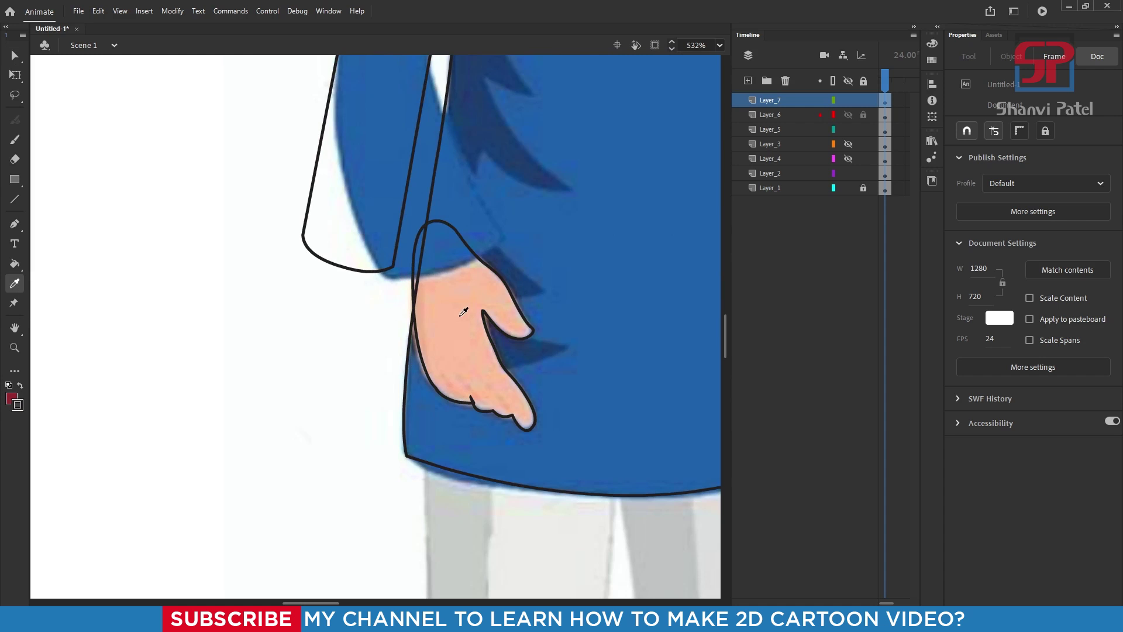
click(464, 312)
click(454, 330)
key(ctrl+z)
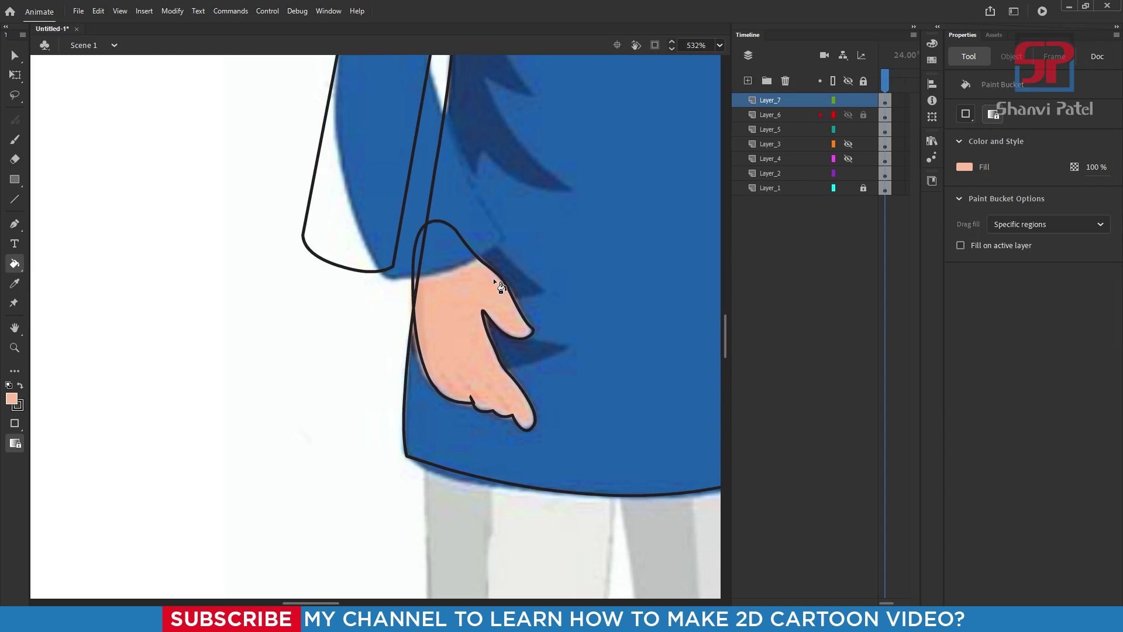
key(ctrl+y)
key(ctrl+z)
- Move the hand outline off the reference character onto the blank area beside the sleeve
click(19, 77)
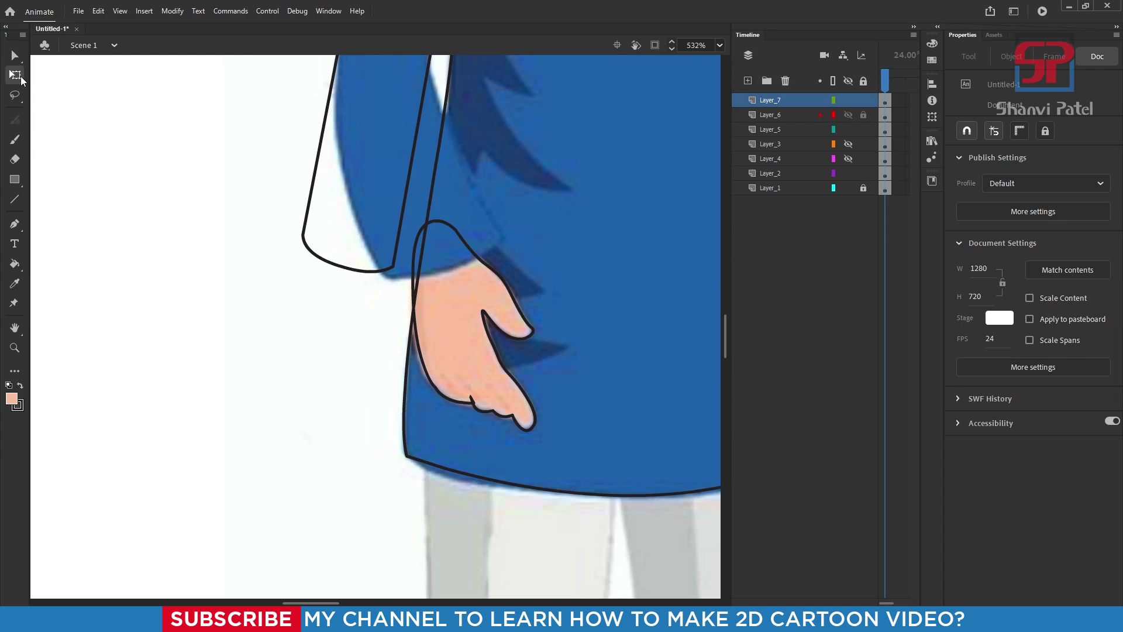
click(477, 258)
drag(477, 258, 265, 305)
- Sample the skin colour from the reference hand and fill the relocated hand outline with it
click(15, 283)
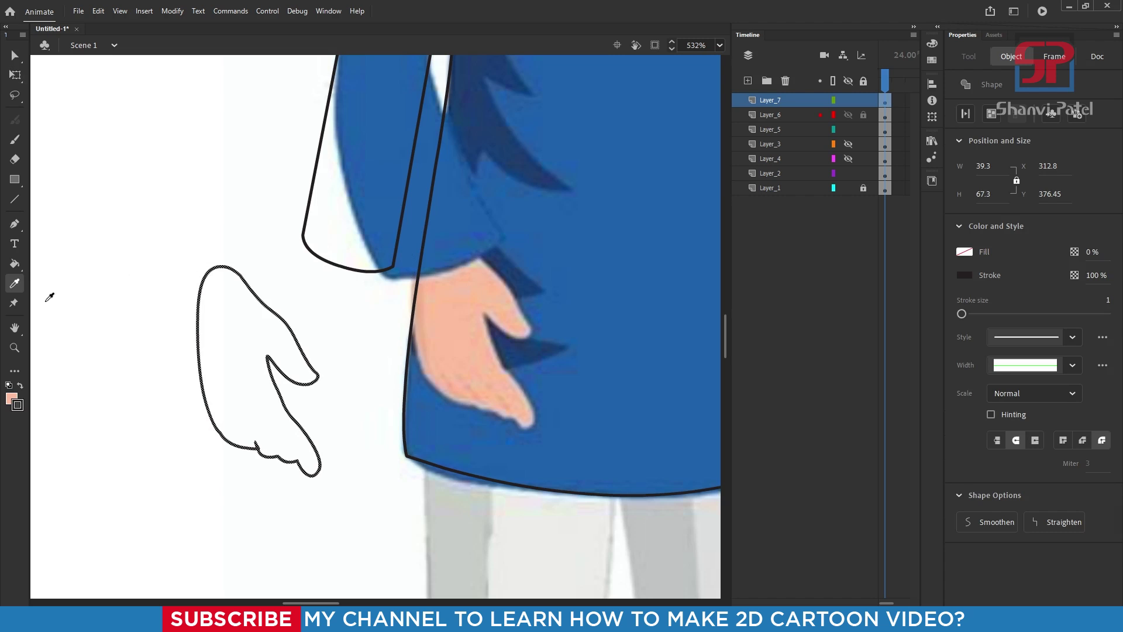
click(398, 291)
click(263, 333)
scroll(374, 271, down, 3)
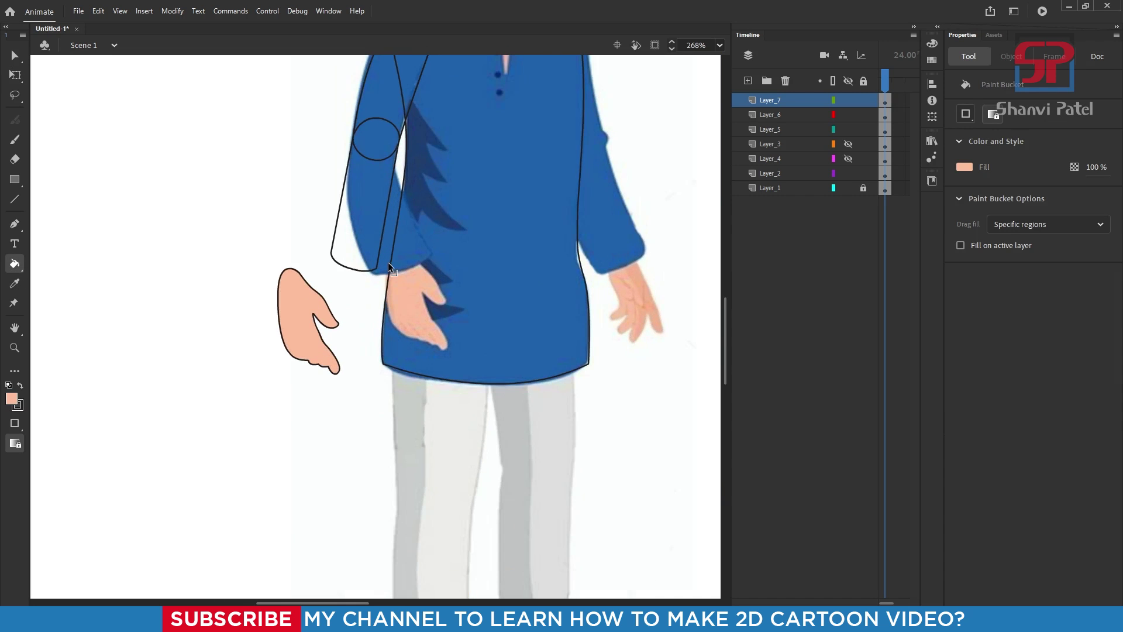
- Add a new layer and trace the outer edge of the other reference hand from inside the cuff to the outermost fingertip
scroll(417, 220, down, 3)
scroll(468, 158, up, 2)
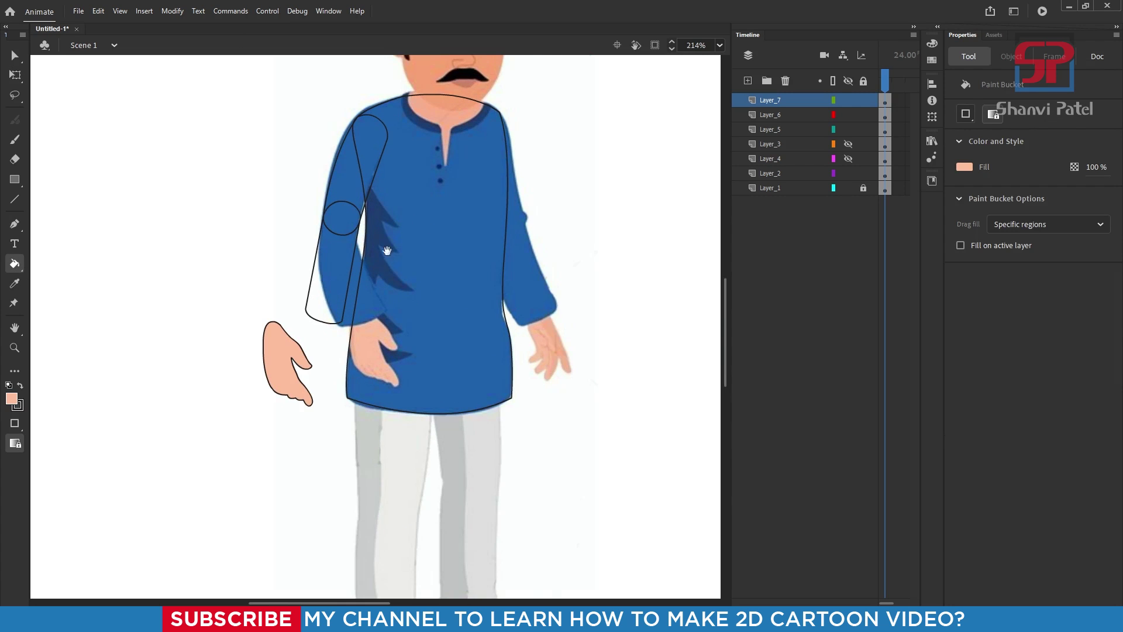
drag(397, 229, 412, 278)
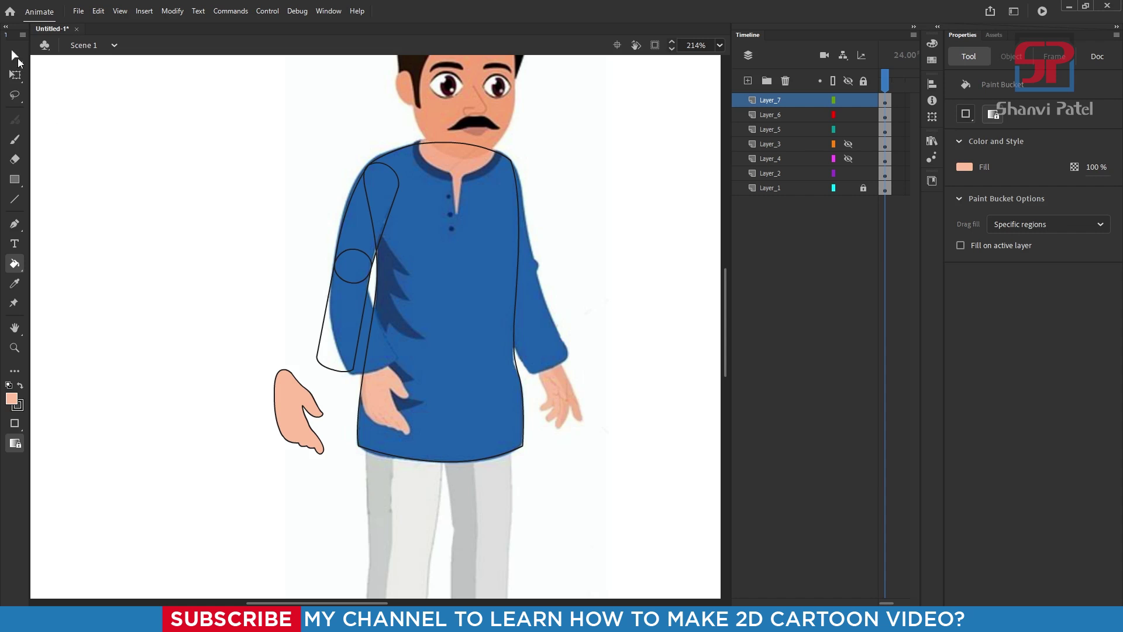
key(z)
drag(384, 293, 673, 500)
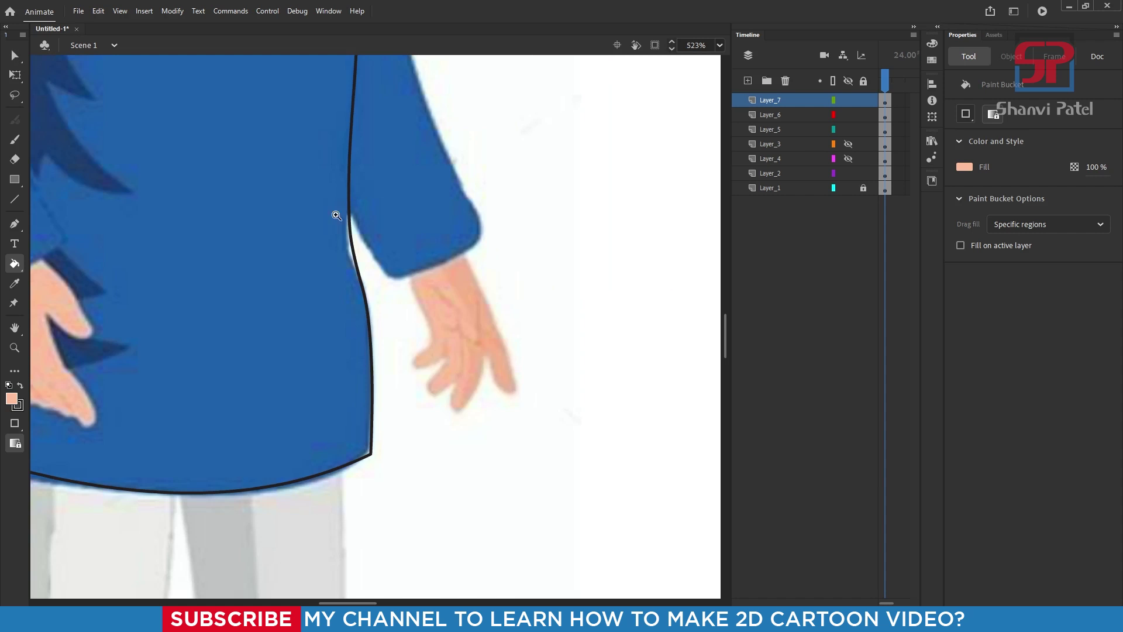
drag(340, 240, 660, 552)
click(748, 81)
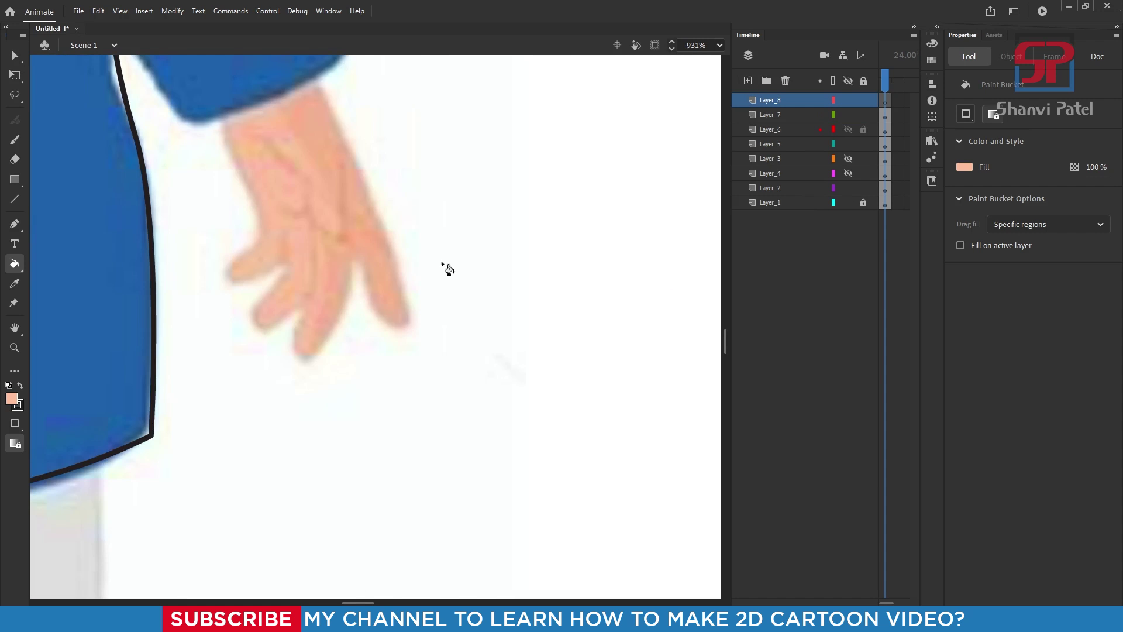
key(p)
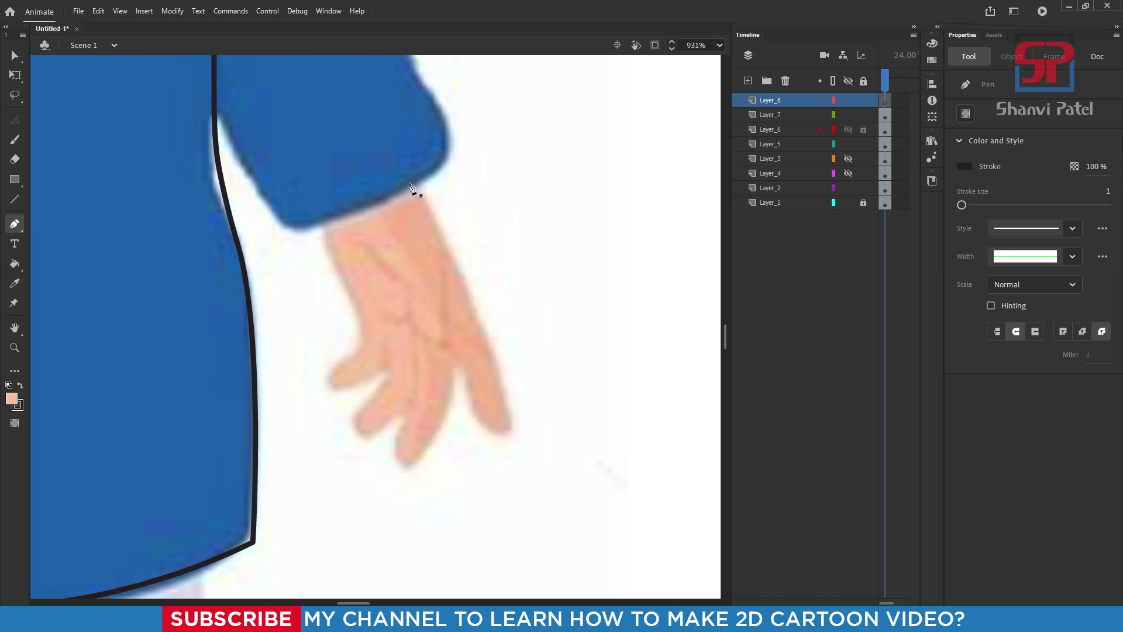
click(379, 153)
drag(444, 241, 478, 313)
drag(492, 351, 503, 384)
drag(505, 438, 488, 437)
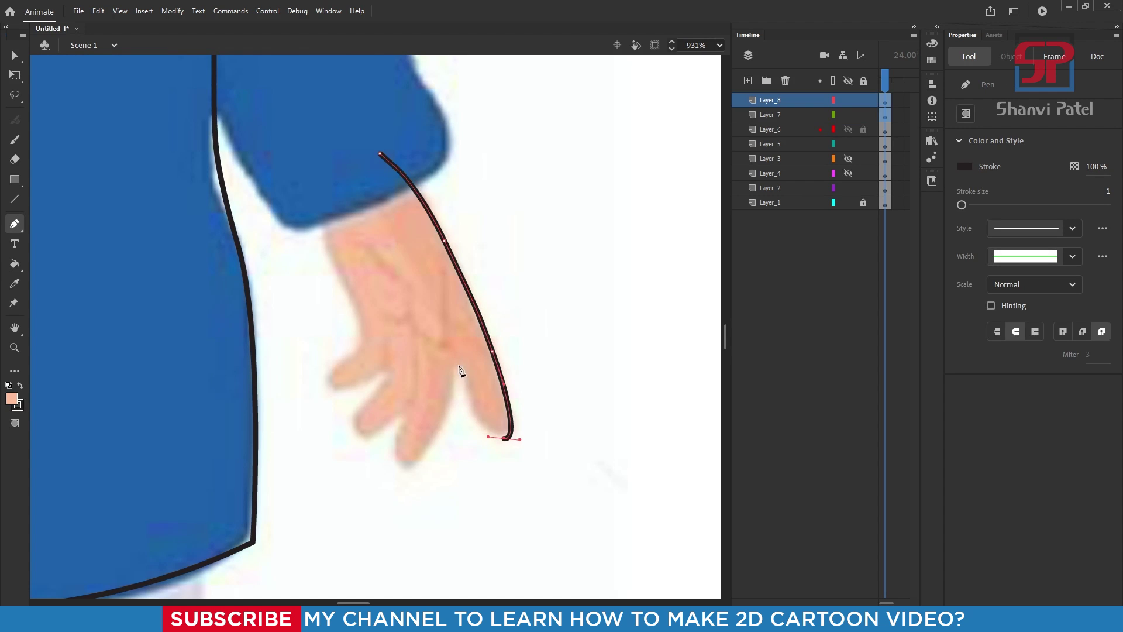
- Continue the hand outline around the remaining fingers and the gaps between them, following the reference
drag(465, 367, 460, 305)
drag(453, 386, 456, 398)
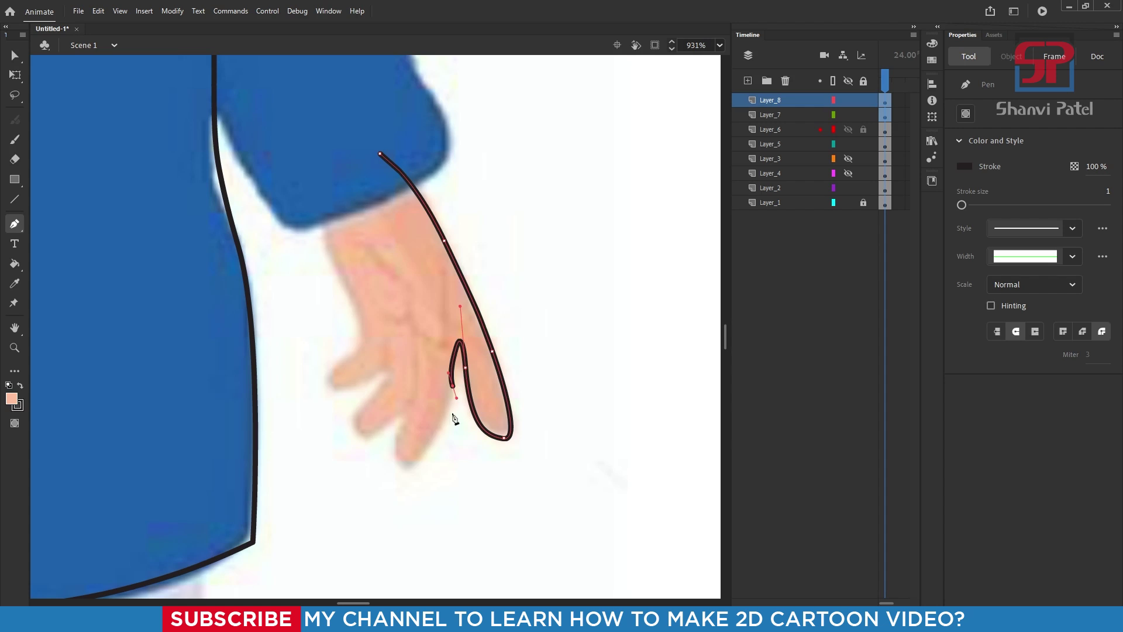
drag(408, 469, 386, 484)
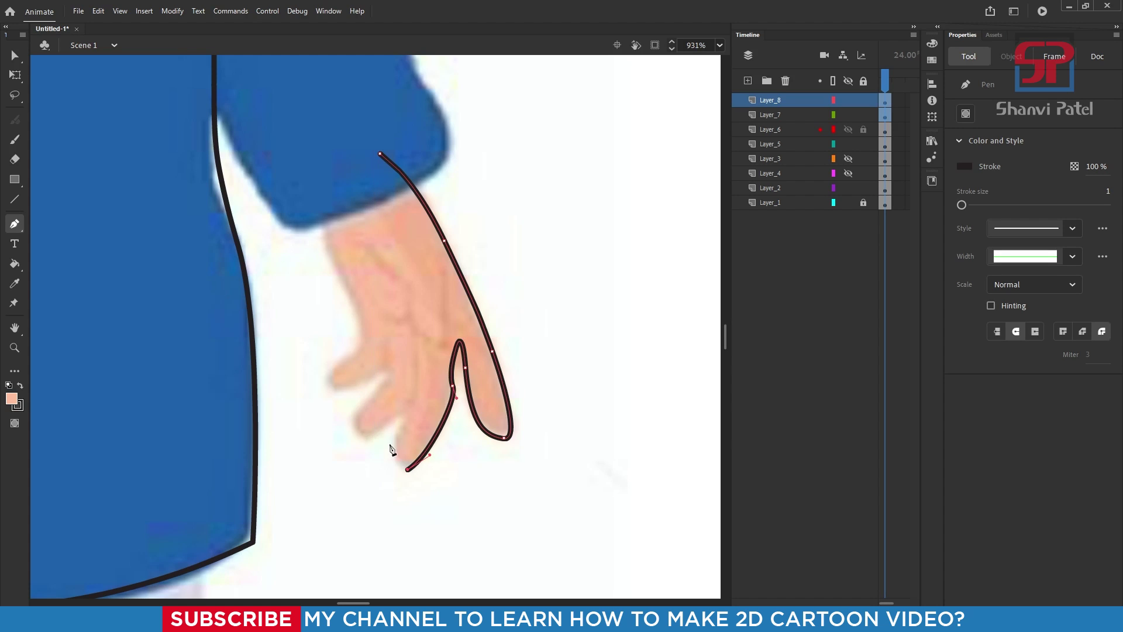
drag(392, 441, 344, 358)
click(407, 413)
click(388, 370)
click(343, 389)
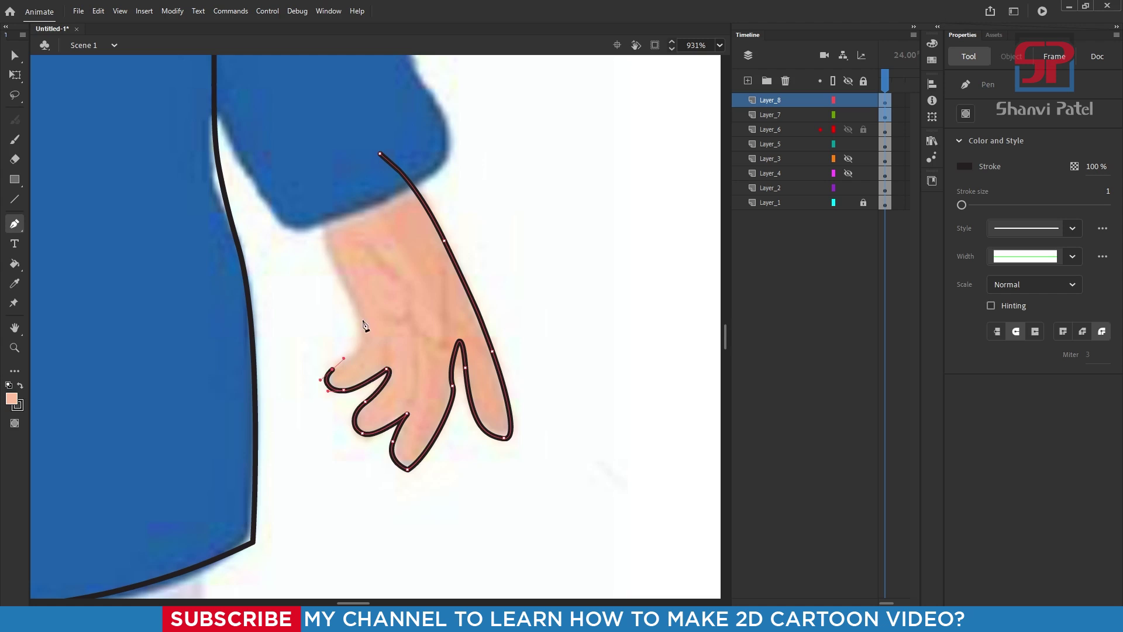
- Trace the inner side of the hand up past the wrist and close the outline with a rounded end under the sleeve
click(359, 317)
click(326, 232)
drag(322, 168, 410, 170)
- Draw an open U-shaped crease line inside the palm of the newly outlined hand
click(442, 268)
drag(443, 318, 449, 336)
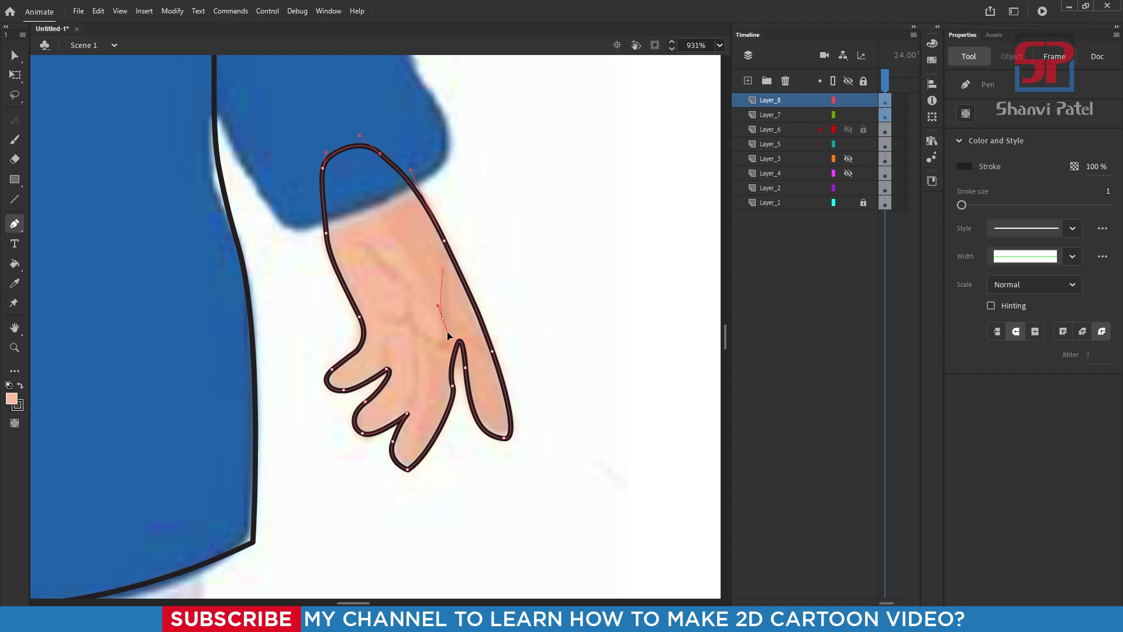
click(433, 344)
click(410, 297)
drag(407, 249, 400, 228)
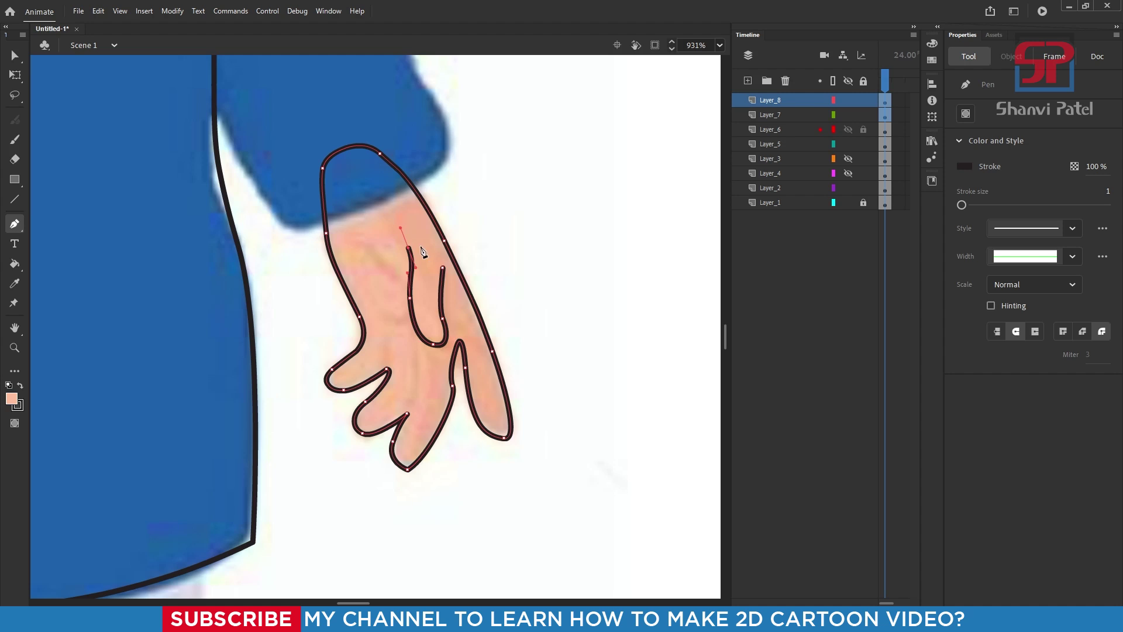
- Fill the newly traced hand with the same skin colour as the first hand
click(14, 56)
click(15, 75)
scroll(558, 405, down, 4)
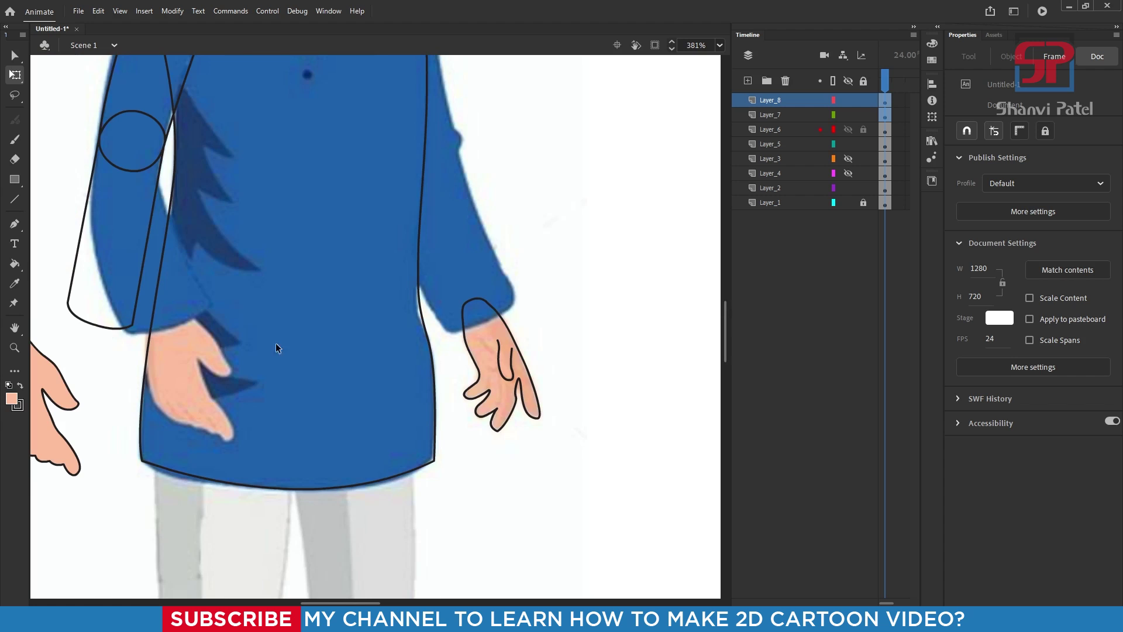
key(v)
click(504, 374)
scroll(531, 428, up, 6)
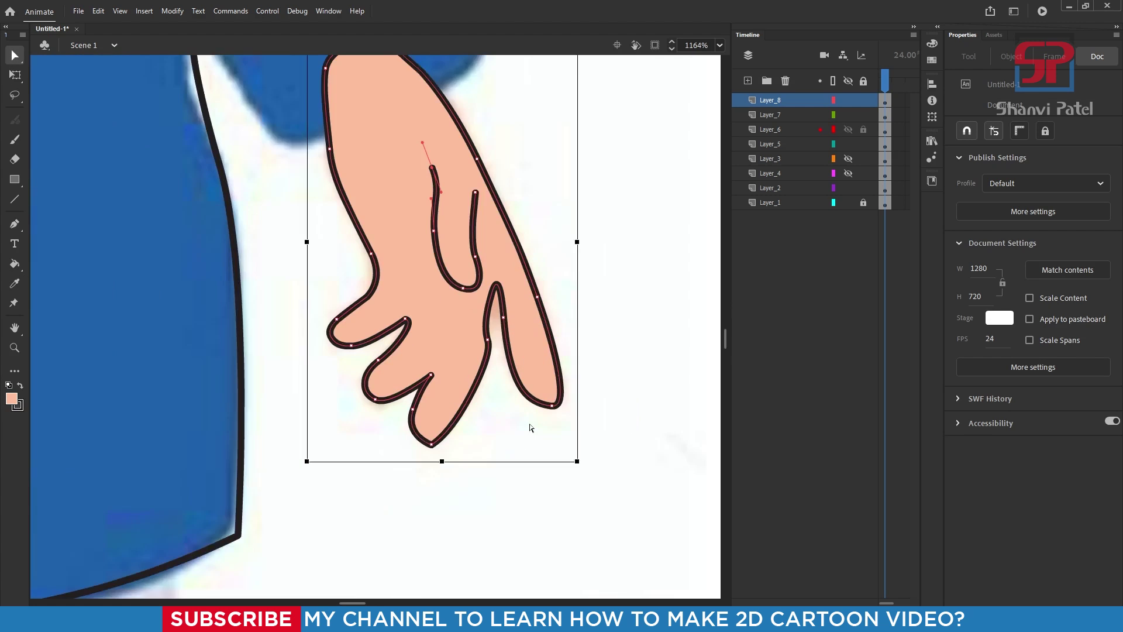
- Adjust the anchor points and curves around the longest finger and the gap beside it to smooth the hand outline
scroll(489, 375, up, 2)
click(487, 319)
drag(501, 166, 503, 208)
drag(478, 294, 493, 290)
drag(478, 344, 476, 359)
drag(442, 454, 437, 478)
scroll(473, 386, down, 5)
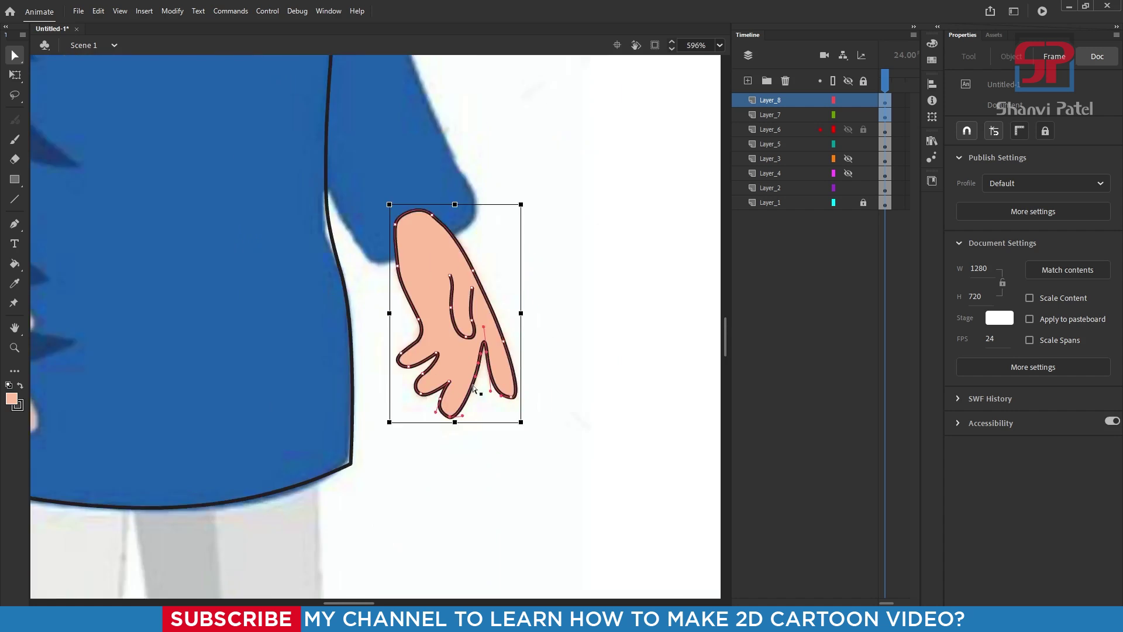
scroll(474, 389, up, 5)
key(b)
click(456, 342)
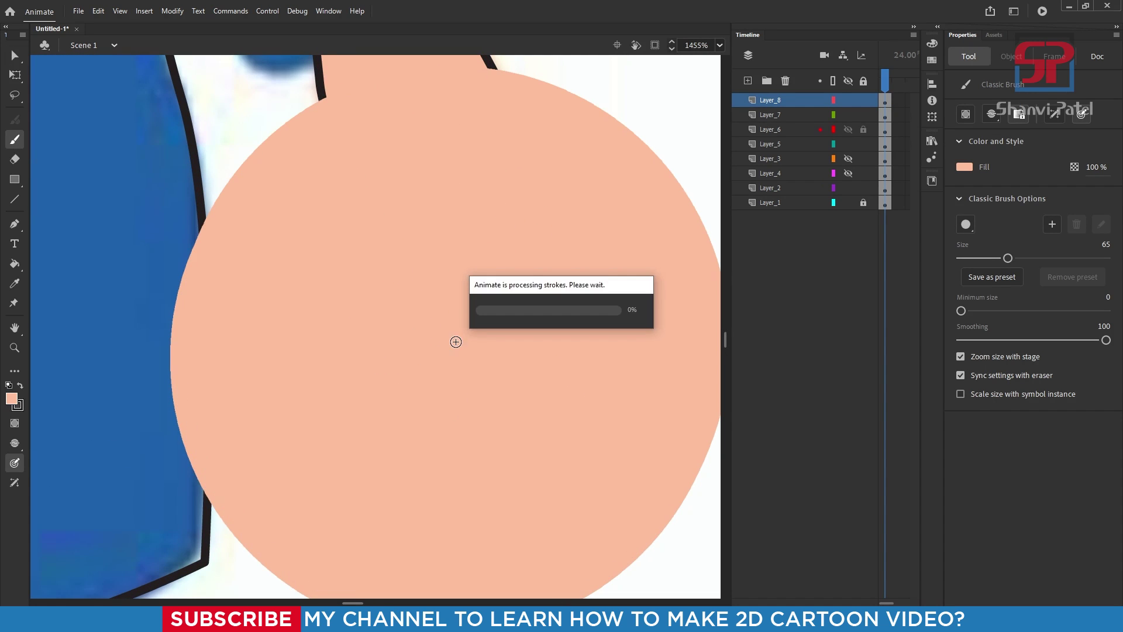
key(ctrl+z)
- Draw a short crease line extending from the gap between the two middle fingers up into the palm
key(p)
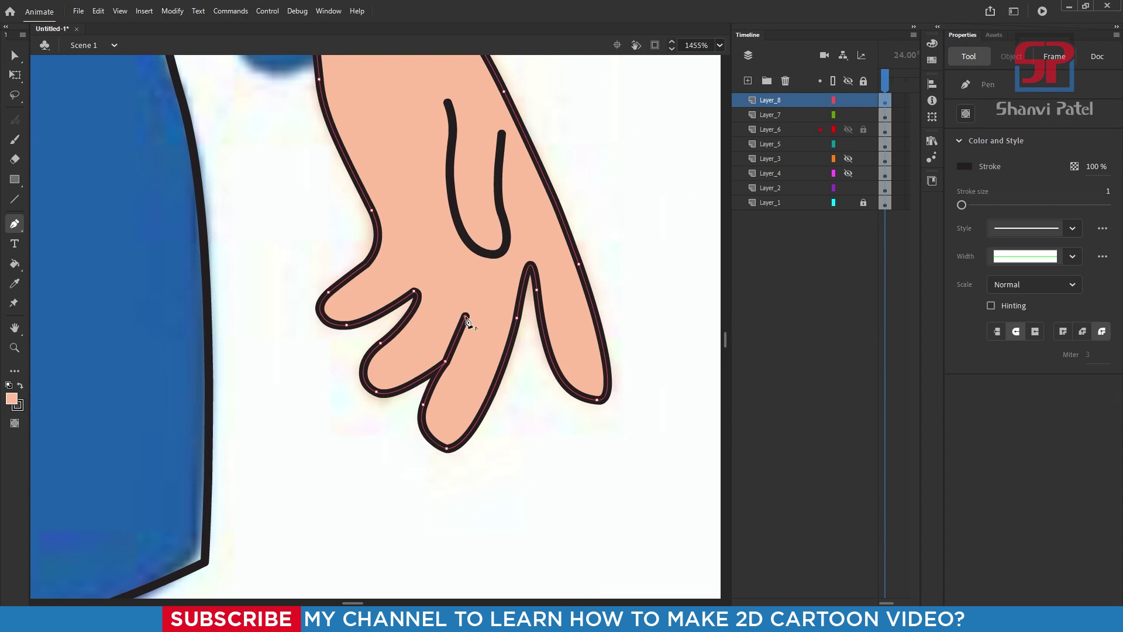
scroll(477, 337, down, 2)
key(v)
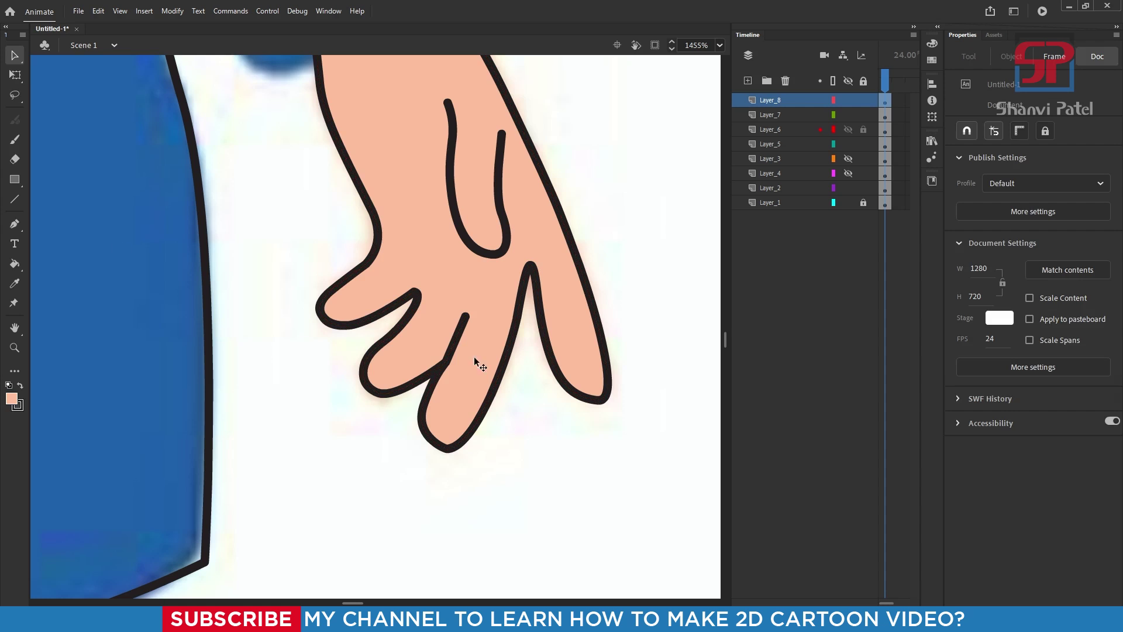
- Unlock Layer_1, move the reference character to the blank area right of the traced parts, and lock the layer again
scroll(460, 335, down, 4)
scroll(423, 345, down, 2)
key(q)
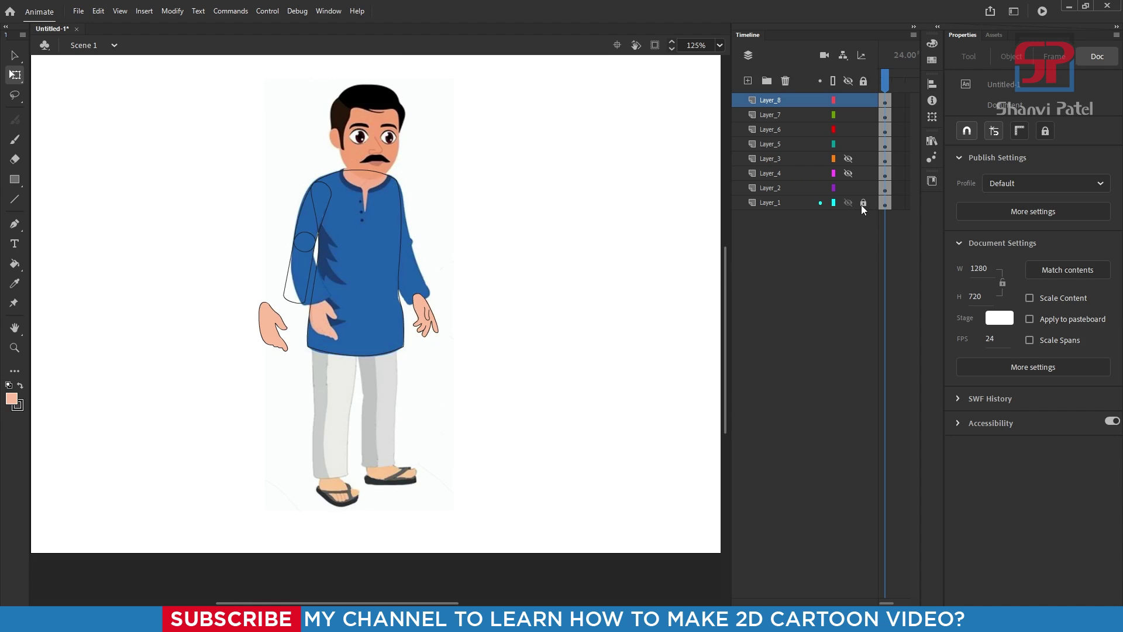
drag(370, 131, 573, 155)
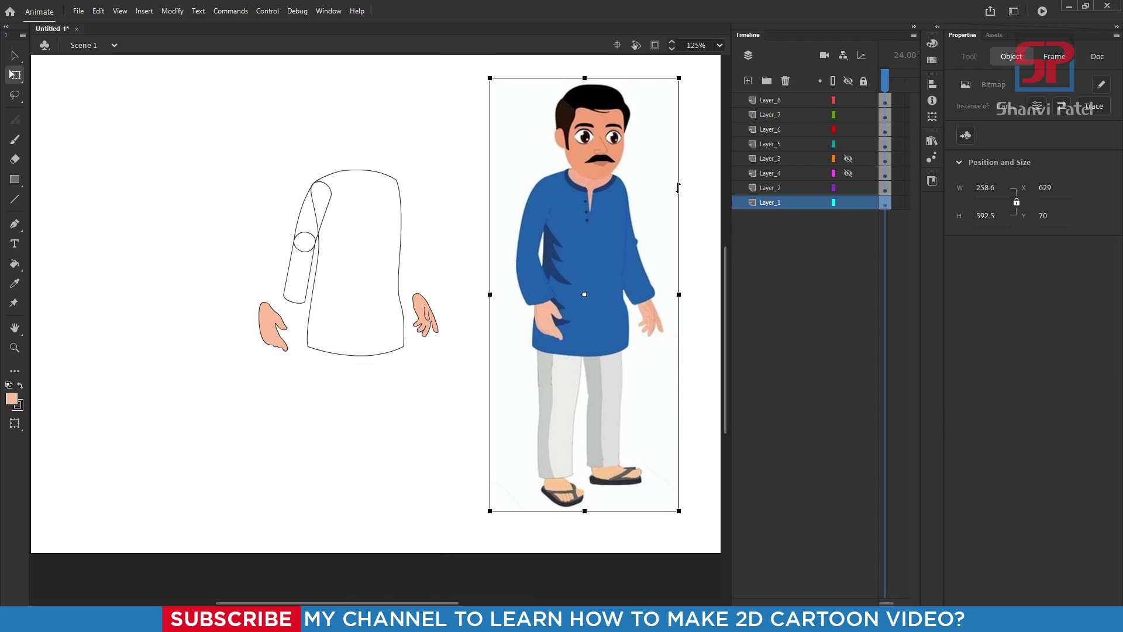
click(863, 203)
- Convert the filled hand beside the traced sleeve into a movie clip symbol
click(267, 323)
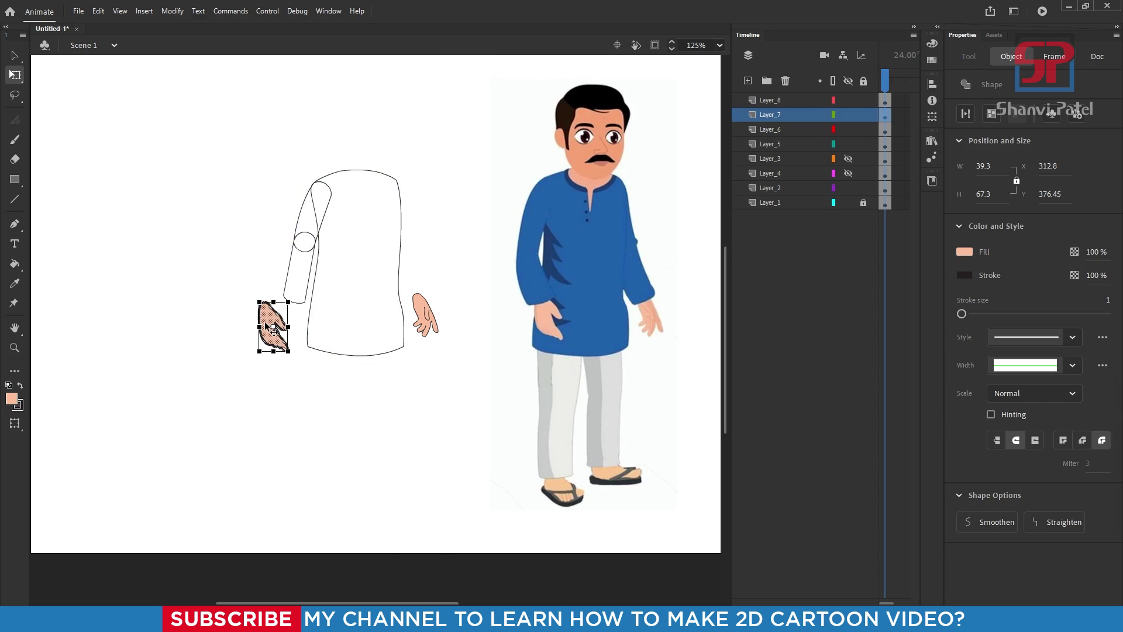
key(F8)
key(Return)
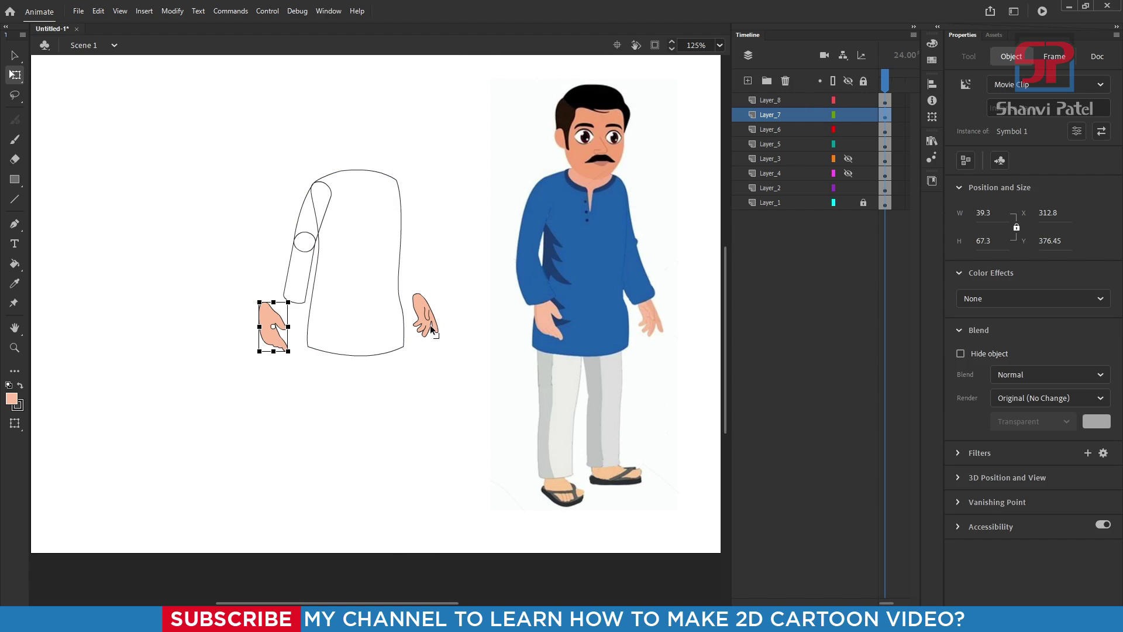
- Select the whole second hand, including its crease lines, and convert it into a movie clip symbol
drag(415, 288, 447, 349)
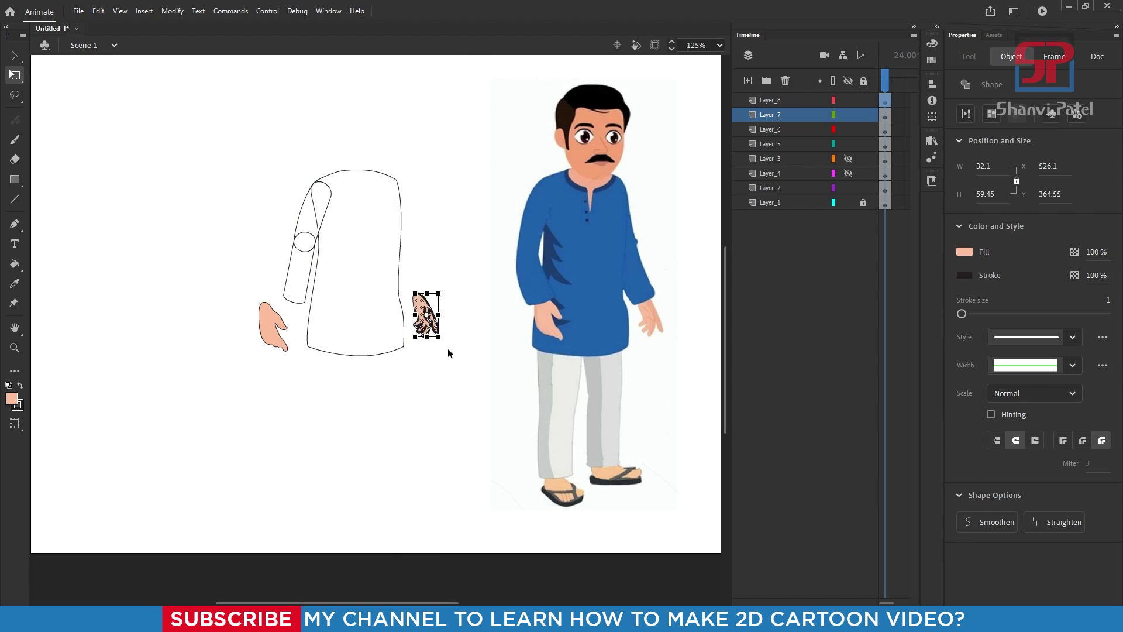
key(F8)
key(Return)
drag(497, 388, 409, 275)
key(F8)
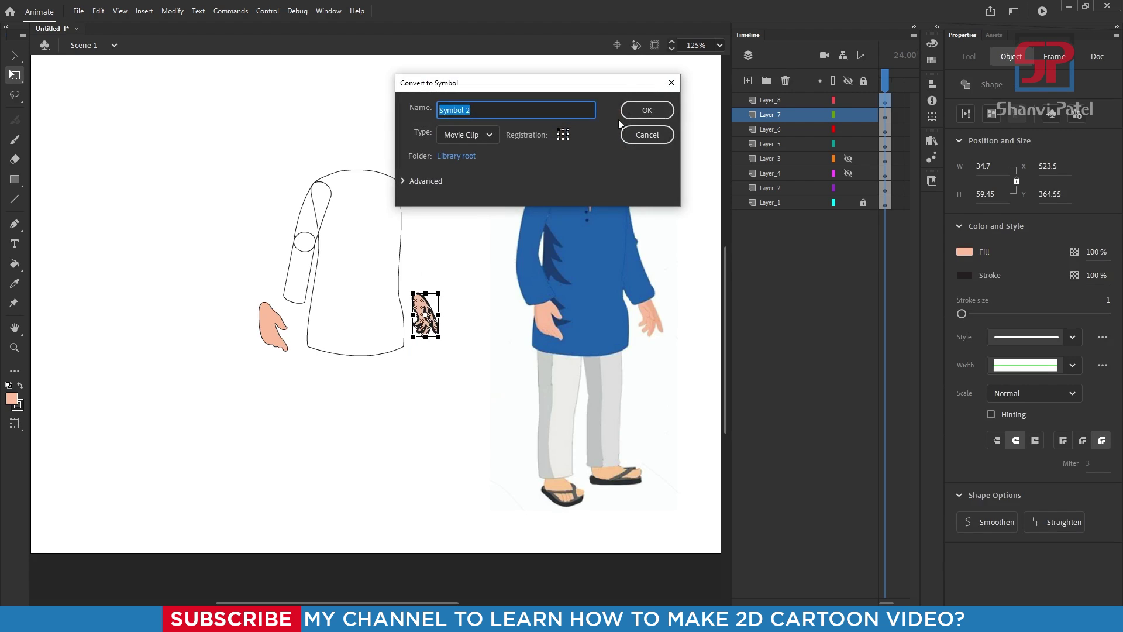
key(Return)
- Fill the kurta body outline with the blue of the reference kurta
click(398, 196)
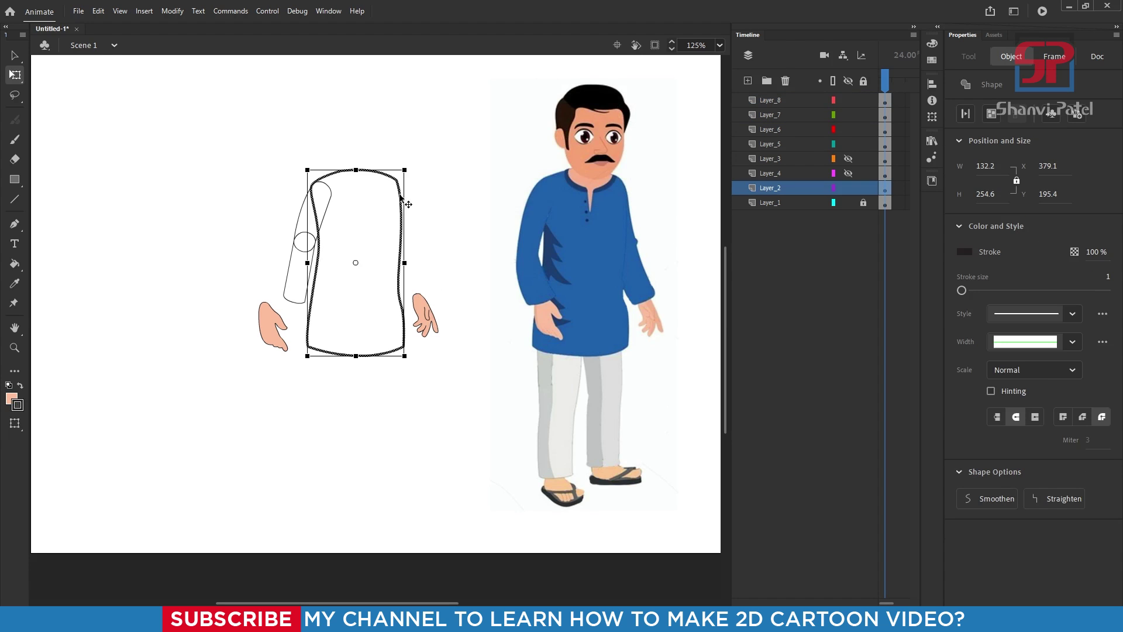
key(k)
click(373, 255)
key(q)
click(201, 272)
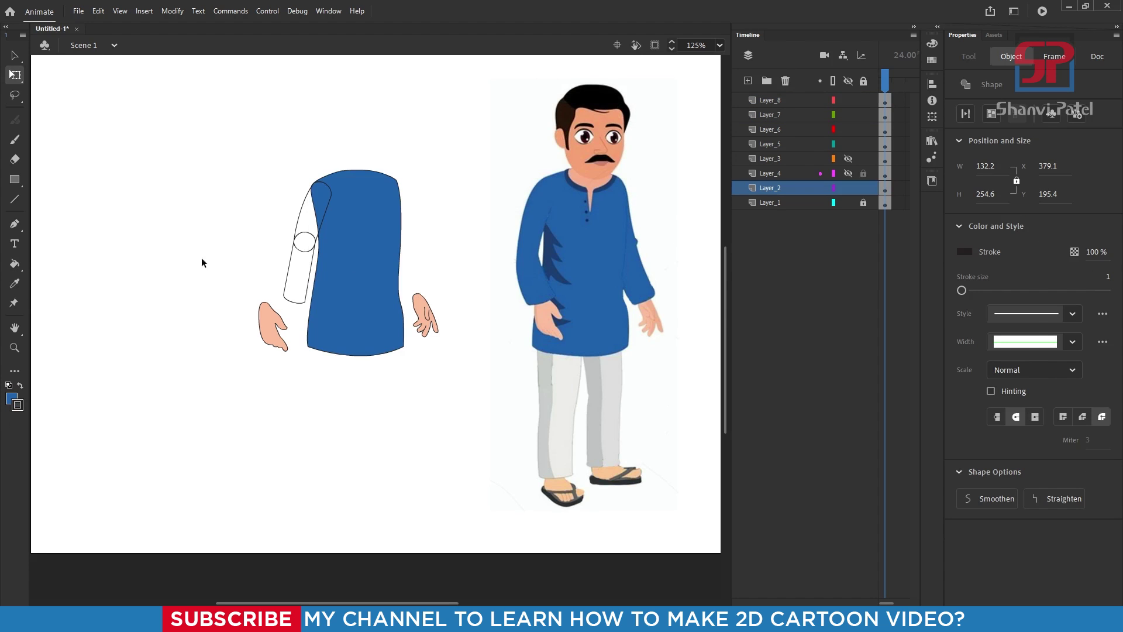
- Change the kurta body's fill colour to orange
click(363, 226)
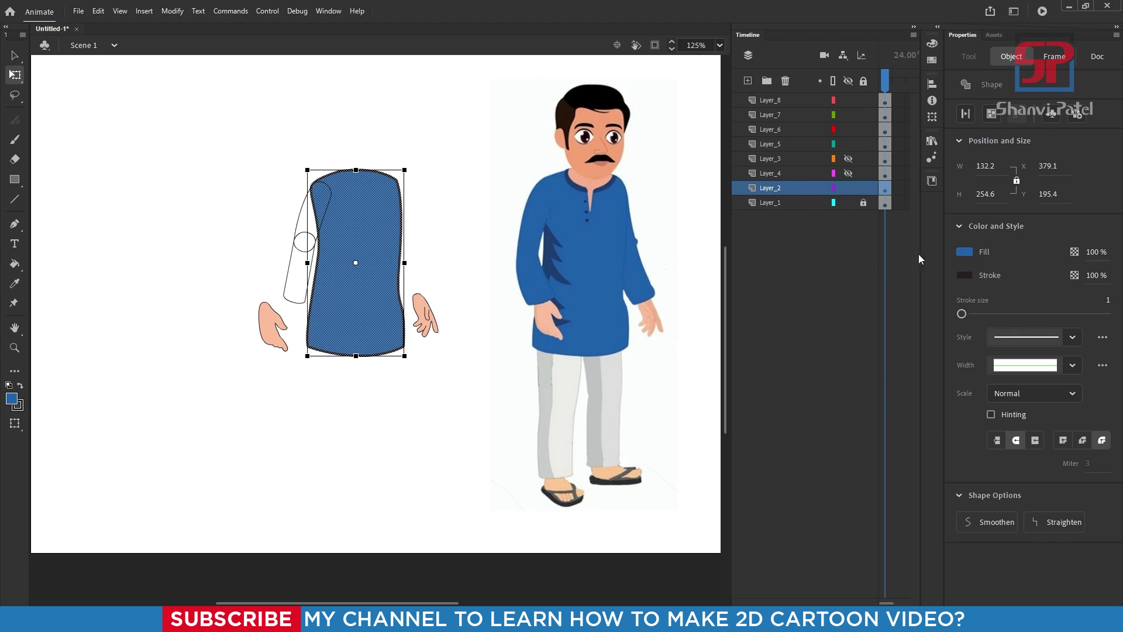
click(964, 252)
click(915, 341)
click(440, 212)
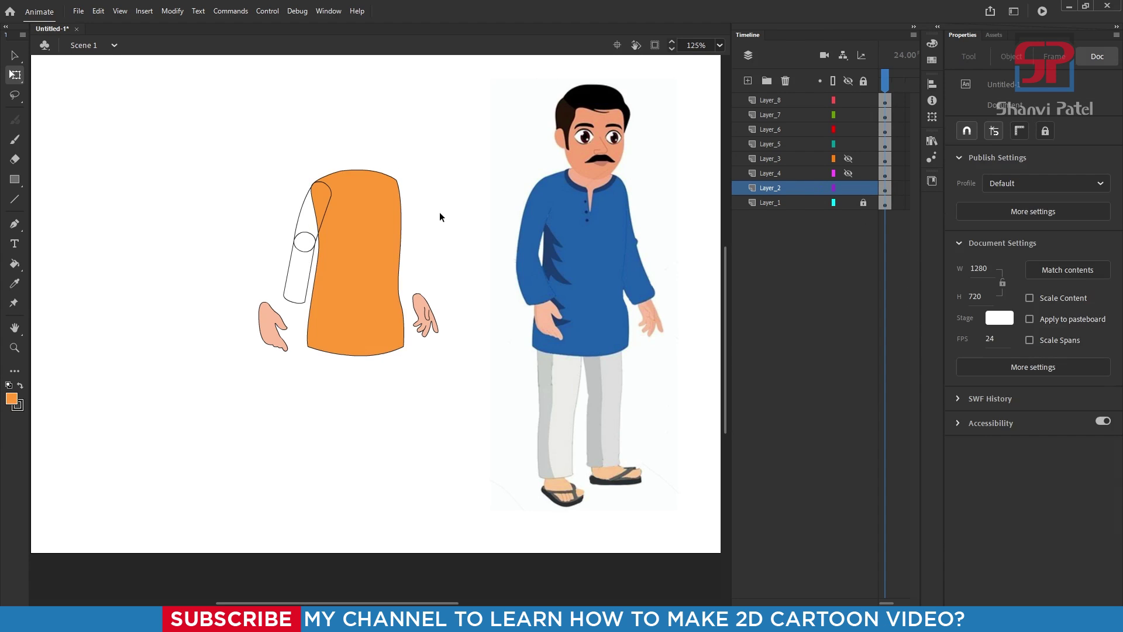
- Convert the orange kurta body into a movie clip symbol and move it to the blank area left of the sleeve
click(369, 244)
key(F8)
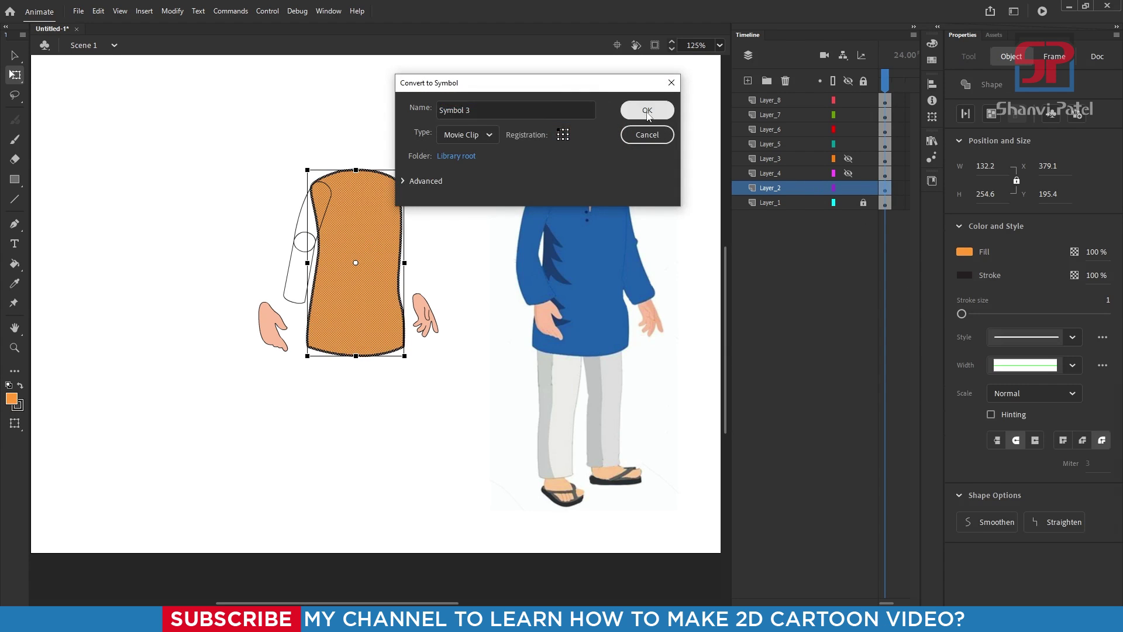
click(647, 110)
drag(379, 243, 162, 243)
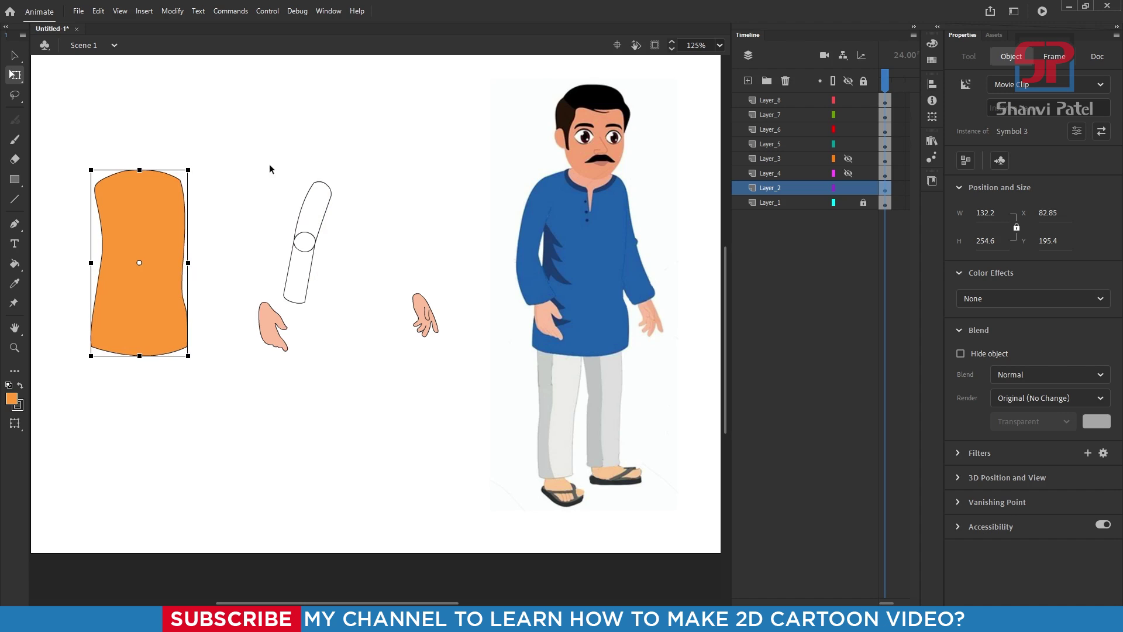
- Duplicate the upper sleeve outline onto a new layer above Layer_5
click(313, 193)
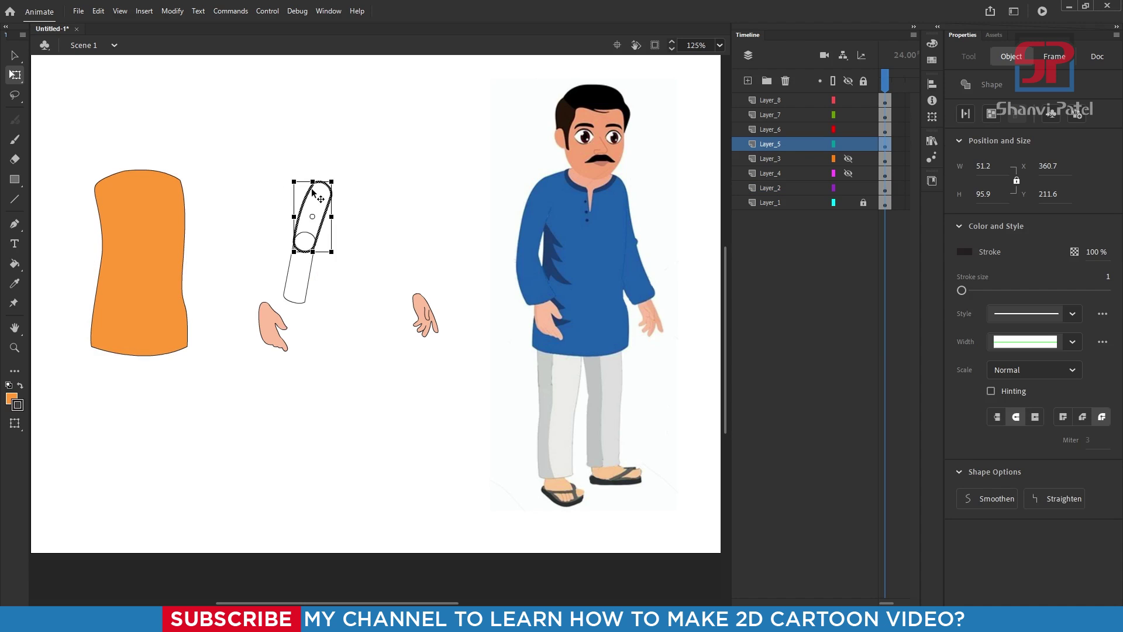
click(748, 81)
key(ctrl+v)
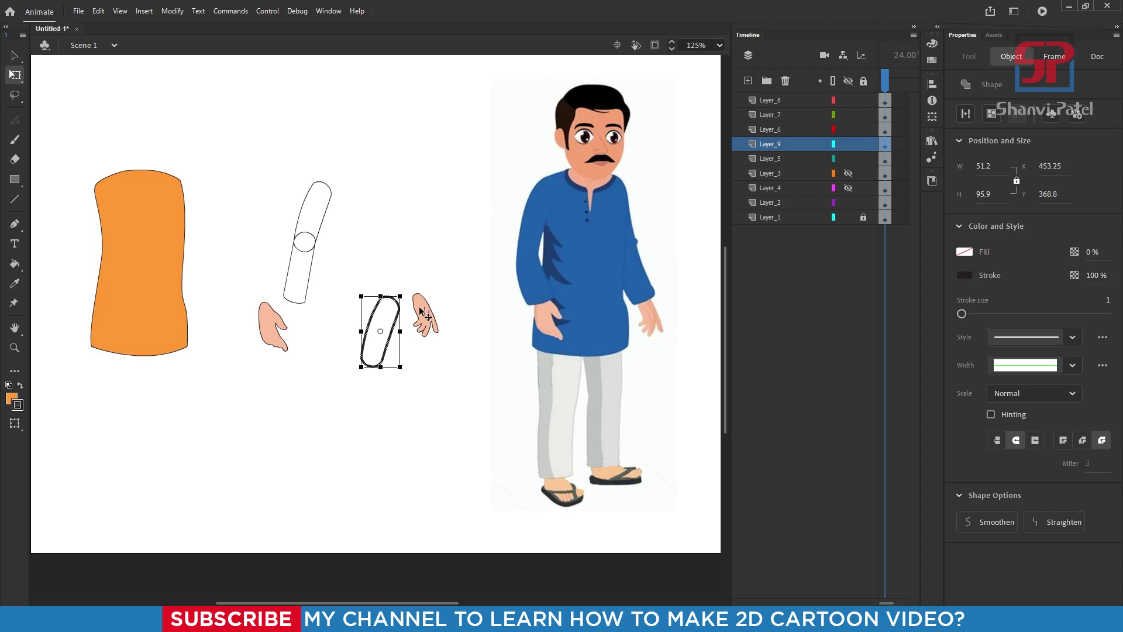
click(367, 238)
- Duplicate the lower sleeve outline onto a new layer above Layer_6
click(312, 273)
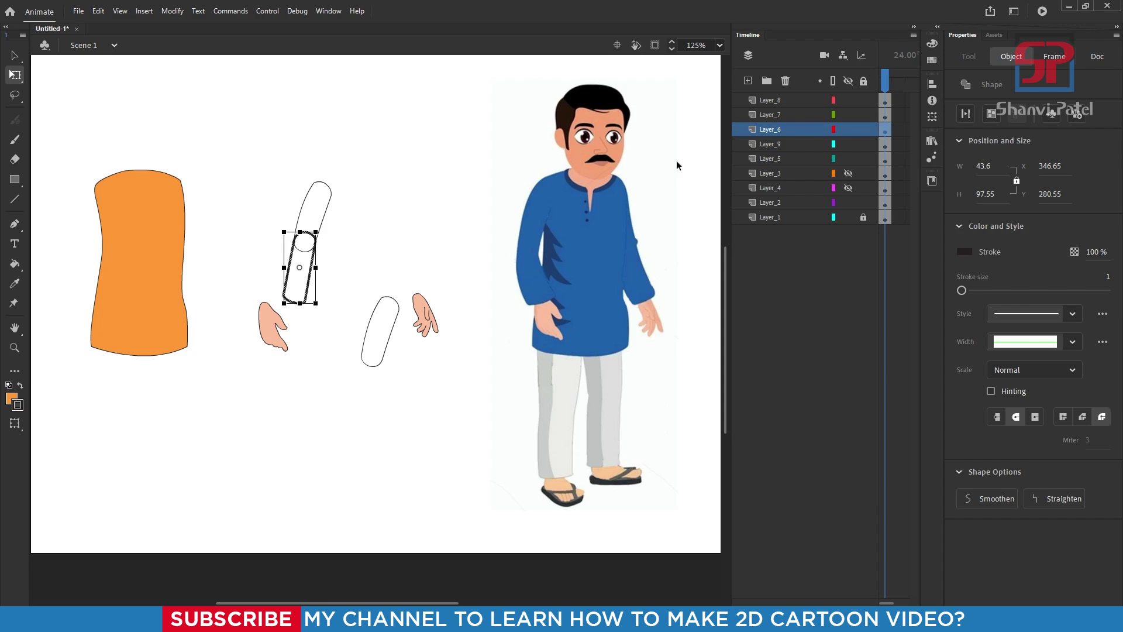
click(749, 81)
key(ctrl+v)
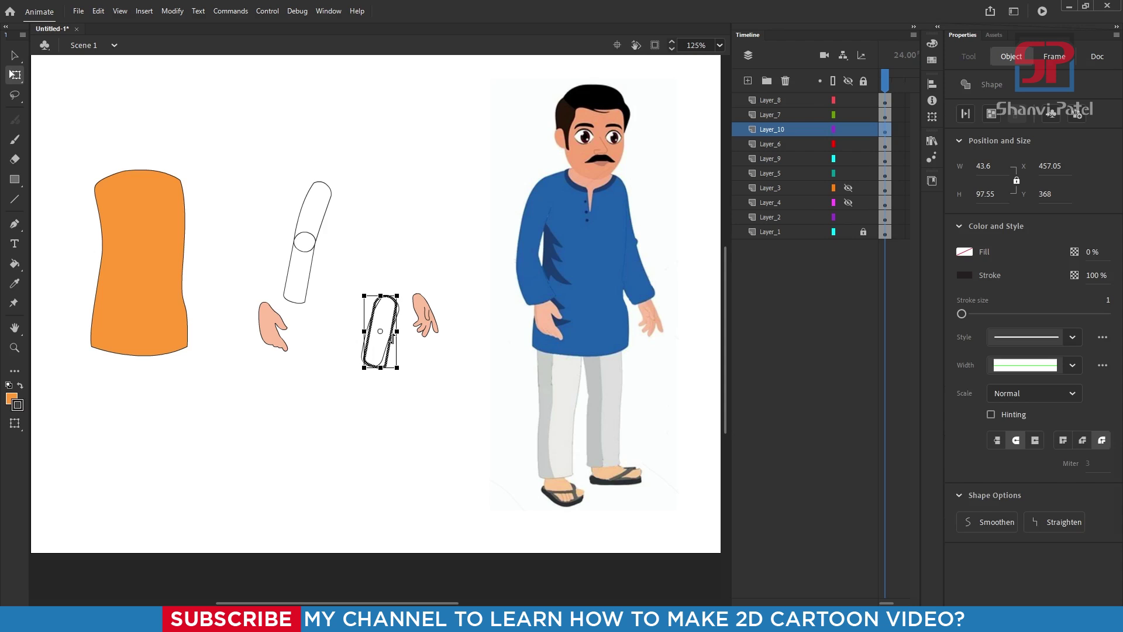
- Move the duplicated lower sleeve straight down until it sits just below the duplicated upper sleeve, then deselect it
drag(392, 297, 392, 316)
key(Down)
key(Down)
key(Down)
key(Down)
key(Down)
key(Down)
key(Down)
key(Down)
key(Down)
key(Down)
key(Down)
key(Down)
key(Down)
key(Down)
key(Down)
key(Down)
key(Down)
key(Down)
key(Down)
key(Down)
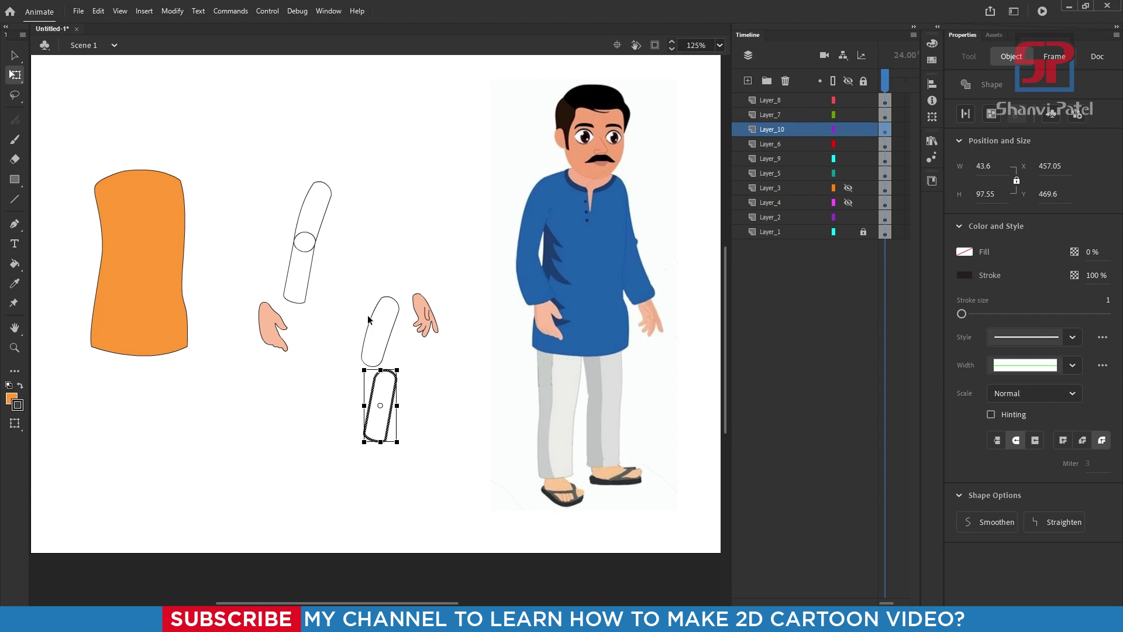
click(345, 217)
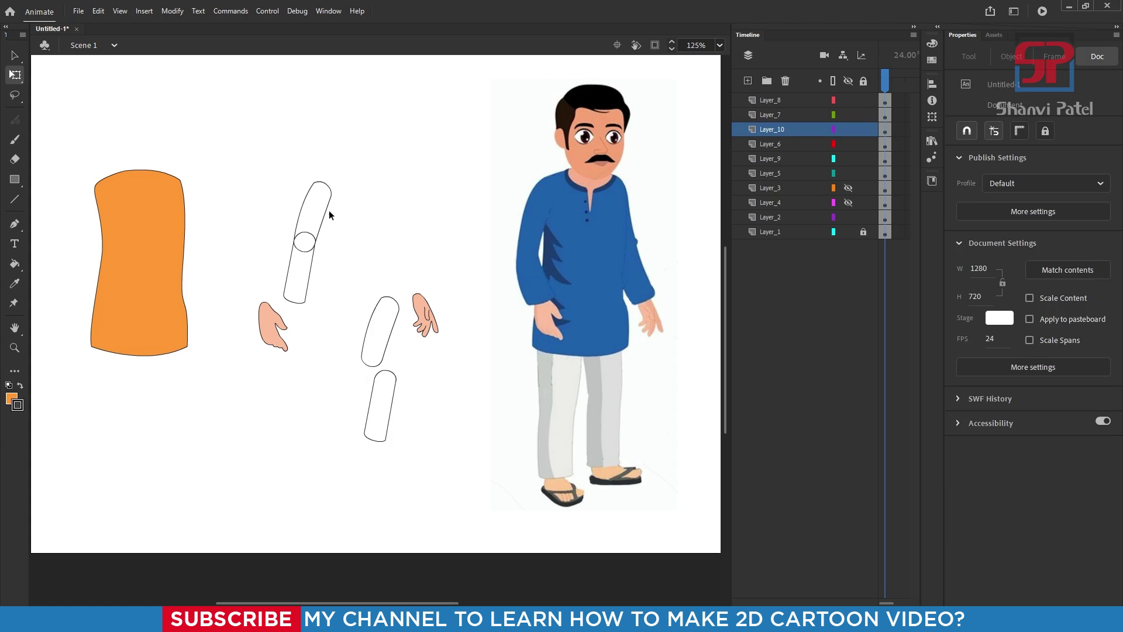
- Fill both upper and both lower sleeve outlines with the orange sampled from the kurta body
click(327, 213)
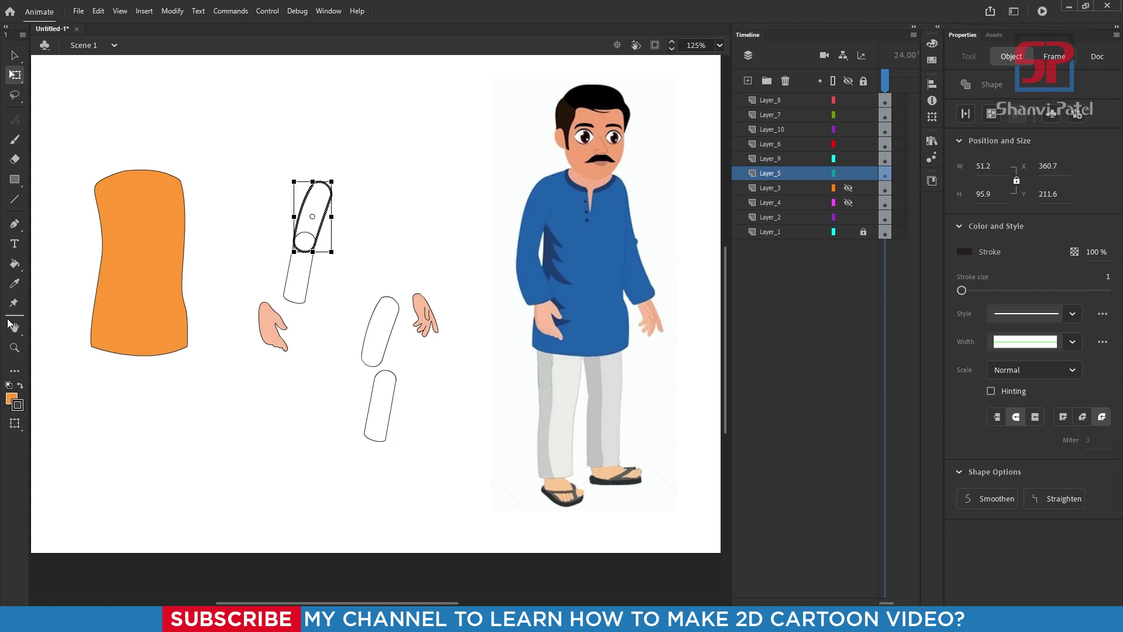
click(15, 284)
click(159, 208)
click(321, 214)
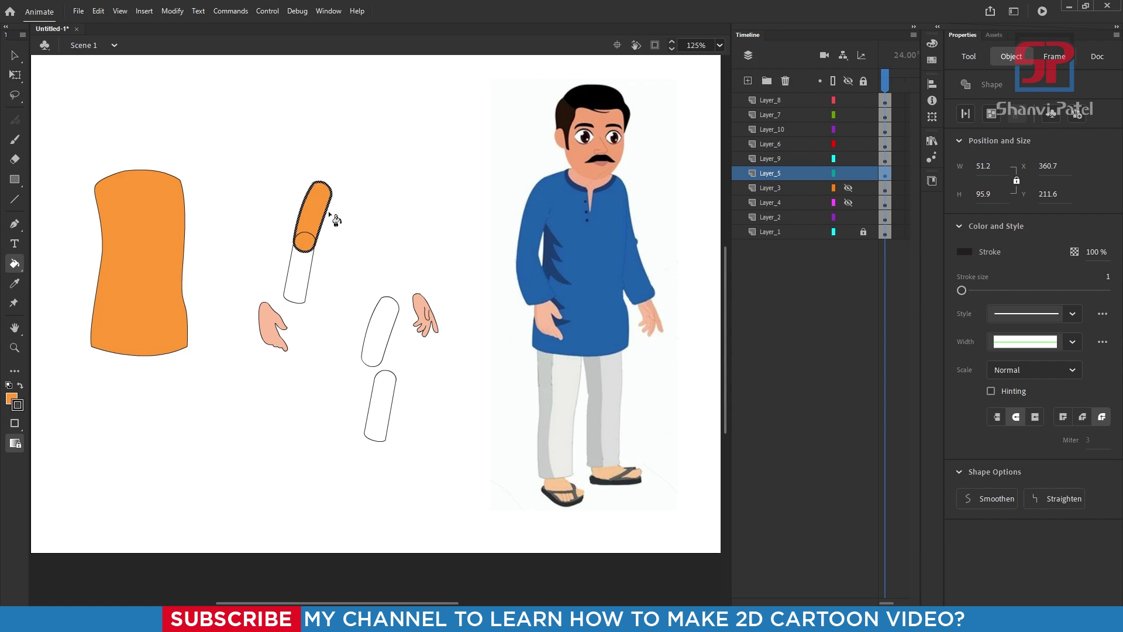
click(304, 267)
click(382, 340)
click(388, 404)
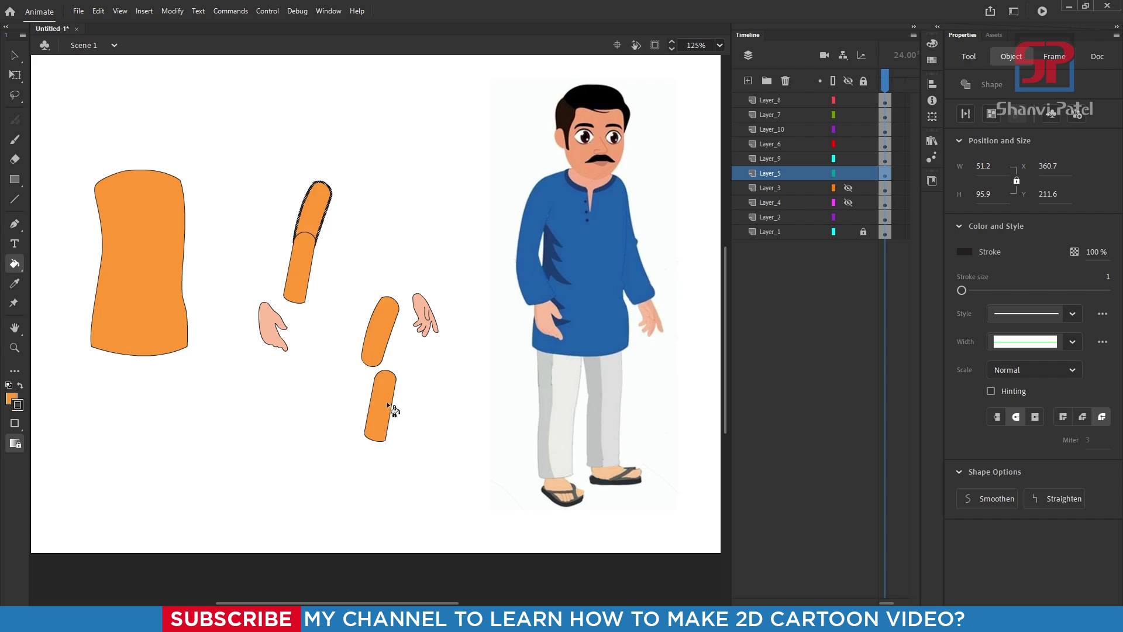
- Convert the original upper sleeve and the original lower sleeve into separate movie clip symbols
click(15, 75)
click(341, 225)
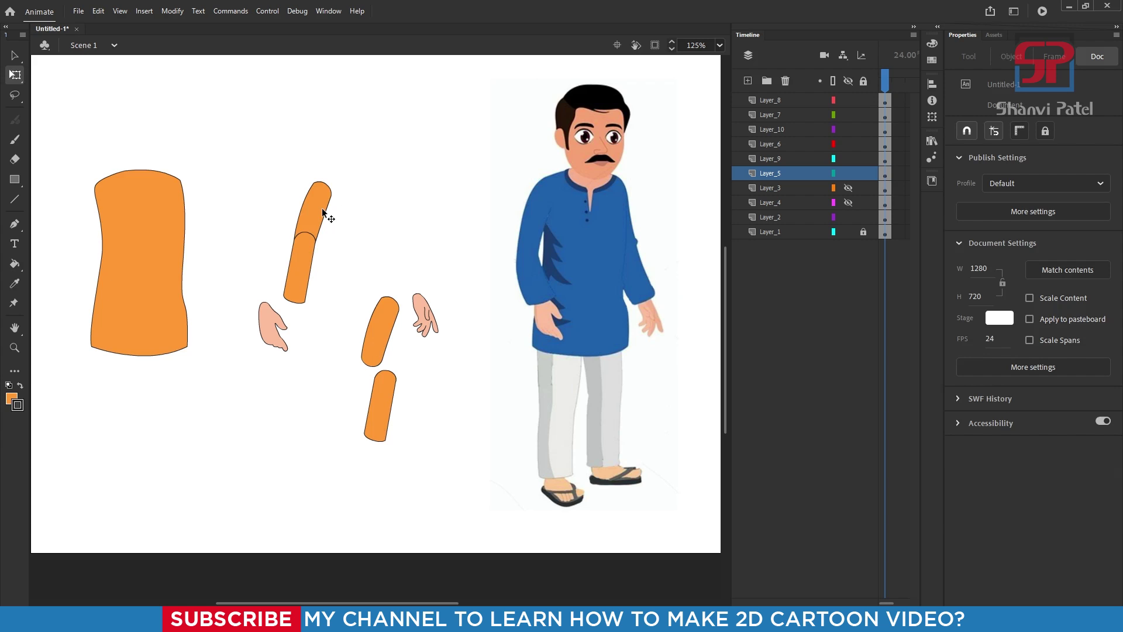
click(324, 213)
key(F8)
click(646, 111)
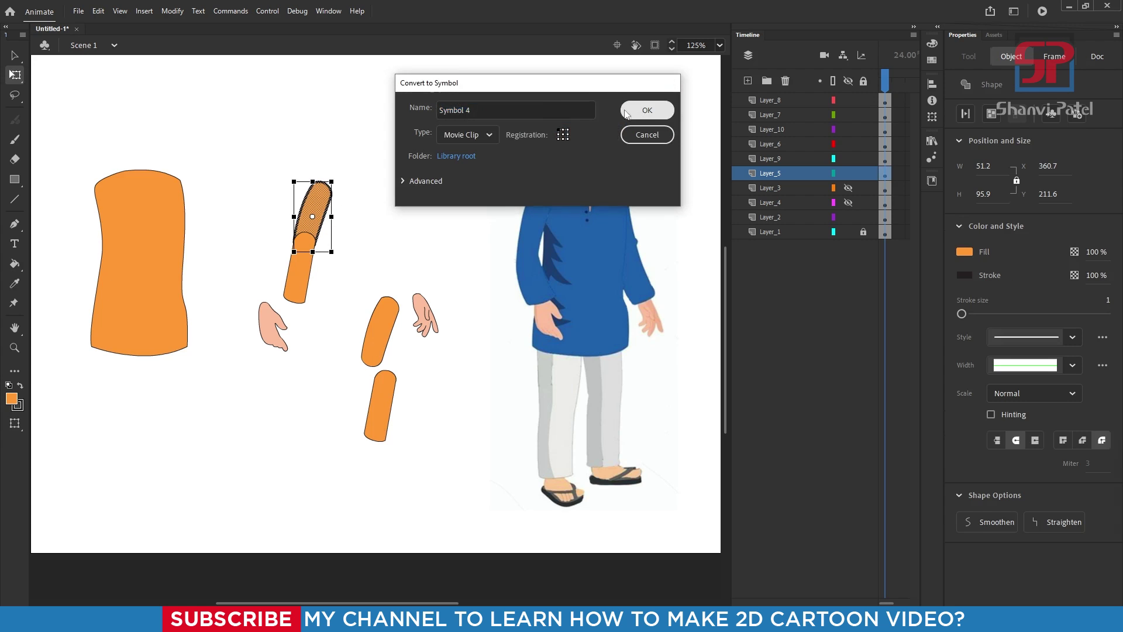
click(300, 274)
key(F8)
click(646, 111)
- Convert the duplicated upper and lower sleeve pieces into their own movie clip symbols
double_click(380, 331)
click(386, 389)
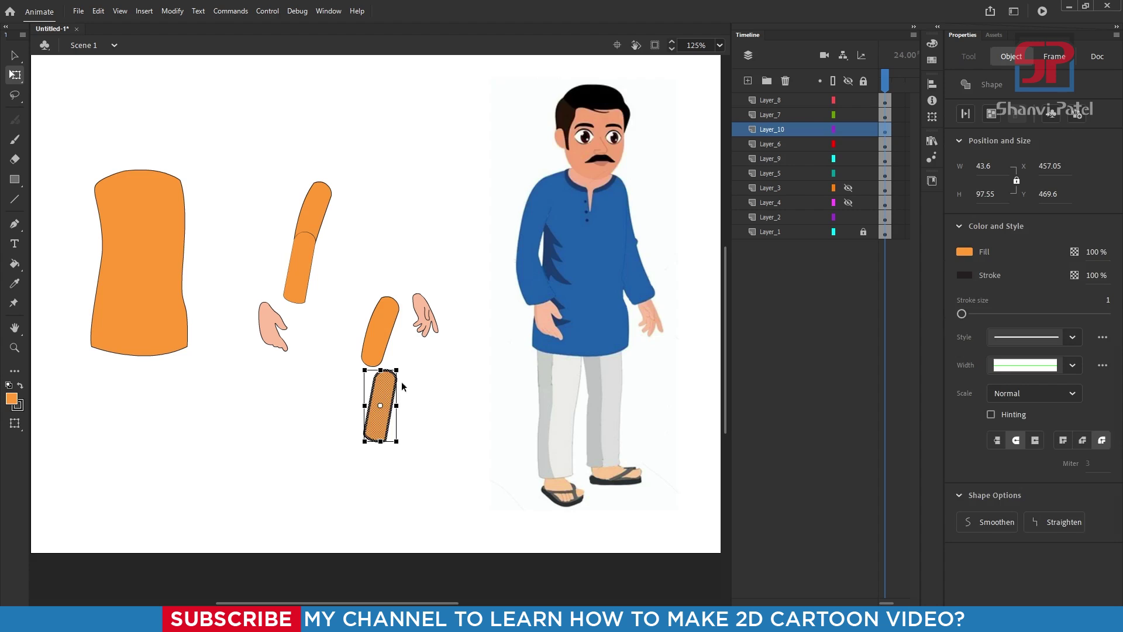
drag(337, 240, 413, 250)
drag(427, 188, 282, 265)
click(381, 261)
drag(397, 217, 443, 188)
drag(381, 272, 413, 290)
key(ctrl+z)
key(ctrl+z)
double_click(384, 285)
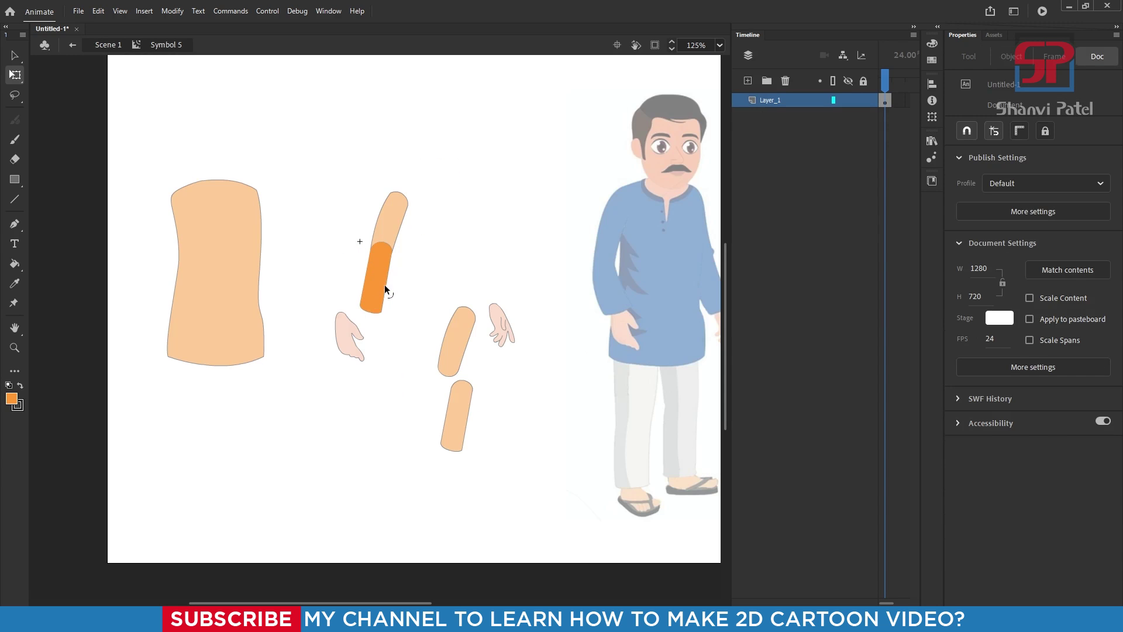
double_click(369, 178)
key(ctrl+z)
key(ctrl+z)
- Convert the original lower sleeve into a symbol, then move the arm pieces and their hand onto the left side of the kurta
key(F8)
key(Return)
drag(339, 173, 379, 237)
drag(200, 257, 250, 257)
drag(391, 262, 203, 244)
drag(344, 334, 199, 322)
- Fine-tune the upper sleeve against the kurta's left shoulder and align the lower sleeve beneath it
scroll(228, 205, up, 5)
click(241, 220)
drag(241, 220, 235, 230)
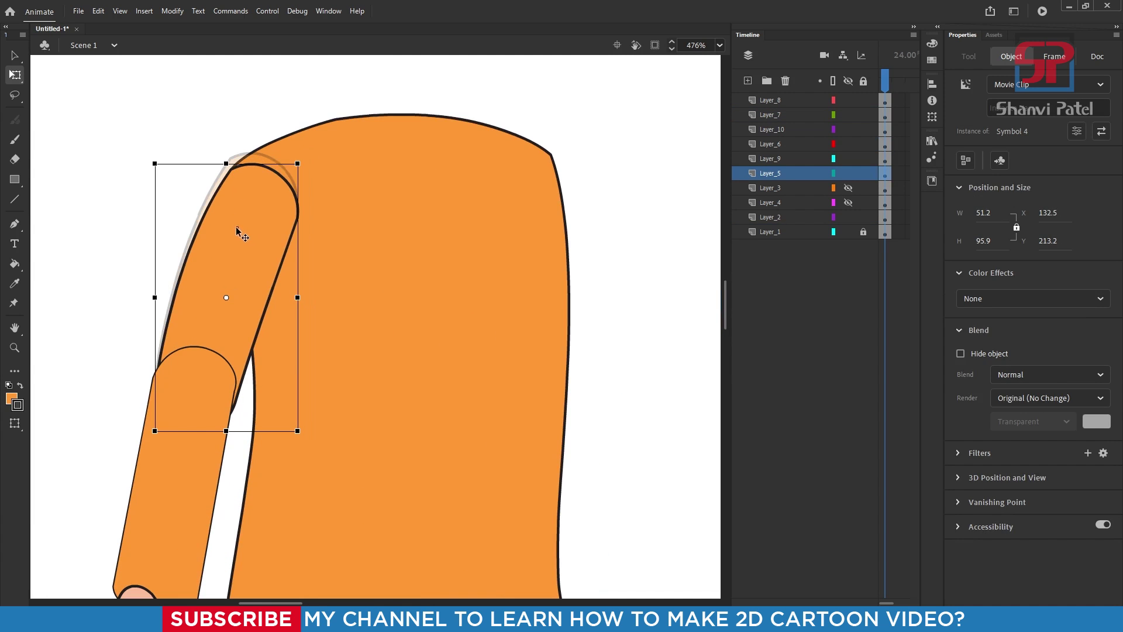
drag(223, 364, 340, 154)
drag(289, 270, 293, 269)
- Move the left hand under the sleeve cuff and rotate it clockwise so its fingers point down along the arm
drag(312, 327, 329, 208)
drag(270, 320, 290, 320)
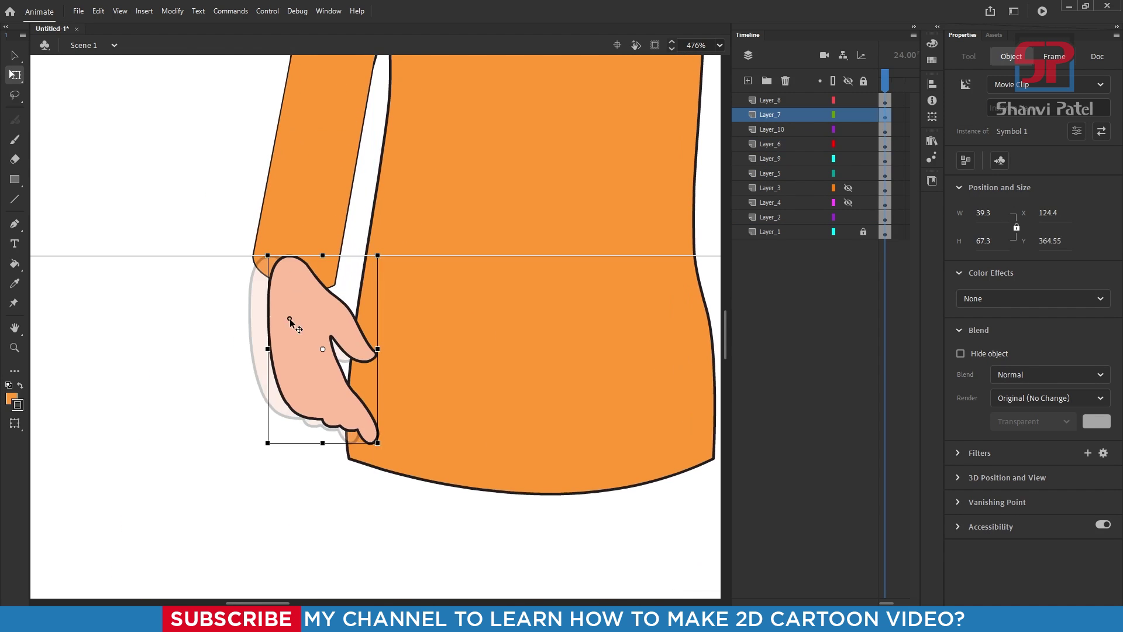
drag(385, 449, 321, 462)
drag(346, 315, 307, 300)
scroll(309, 303, down, 5)
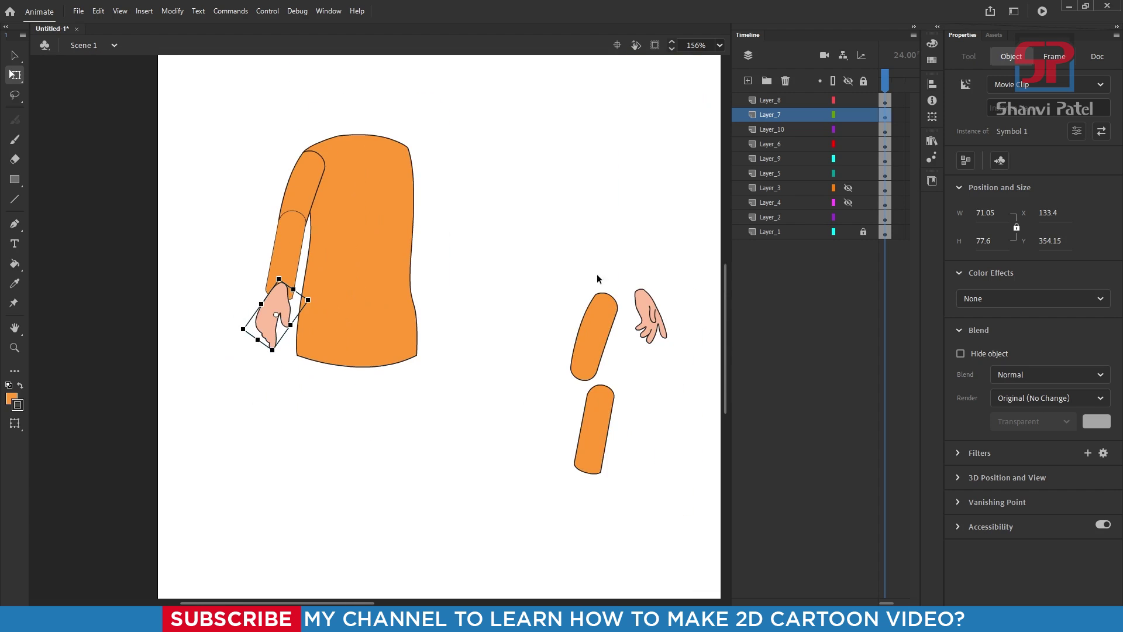
- Join the duplicated upper and lower sleeves into one arm, move it to the right of the kurta and flip it horizontally
drag(593, 332, 607, 352)
drag(552, 374, 619, 418)
drag(605, 382, 482, 256)
right_click(484, 261)
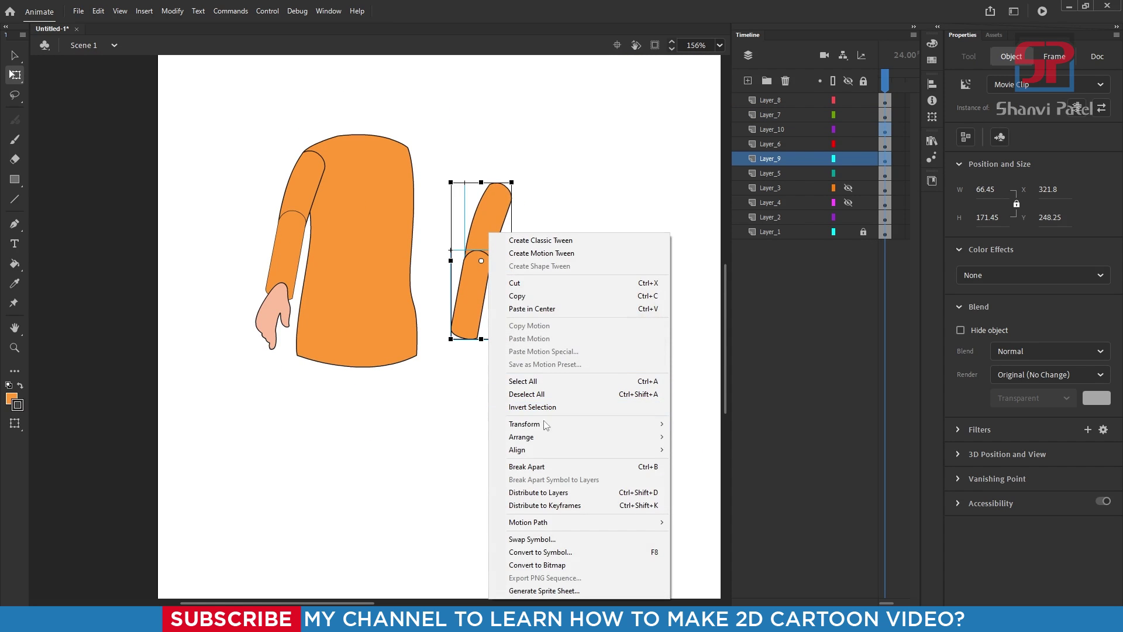
mouse_move(544, 427)
click(711, 547)
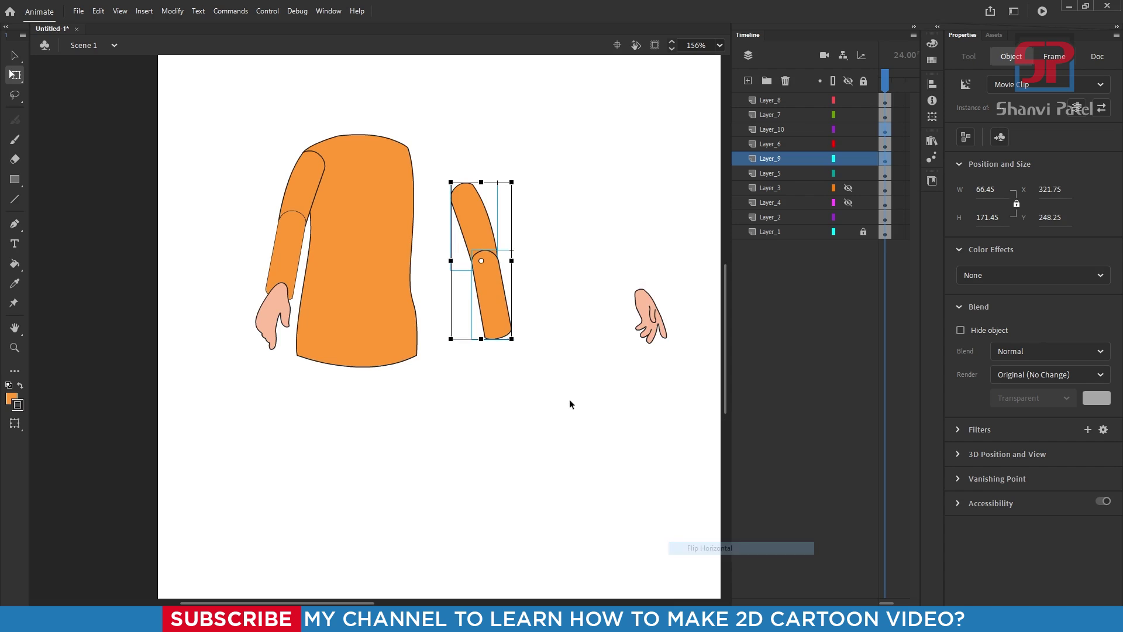
- Place the flipped arm on the kurta's right shoulder at about X 258, Y 209, and move the remaining hand to its cuff
drag(473, 205, 414, 171)
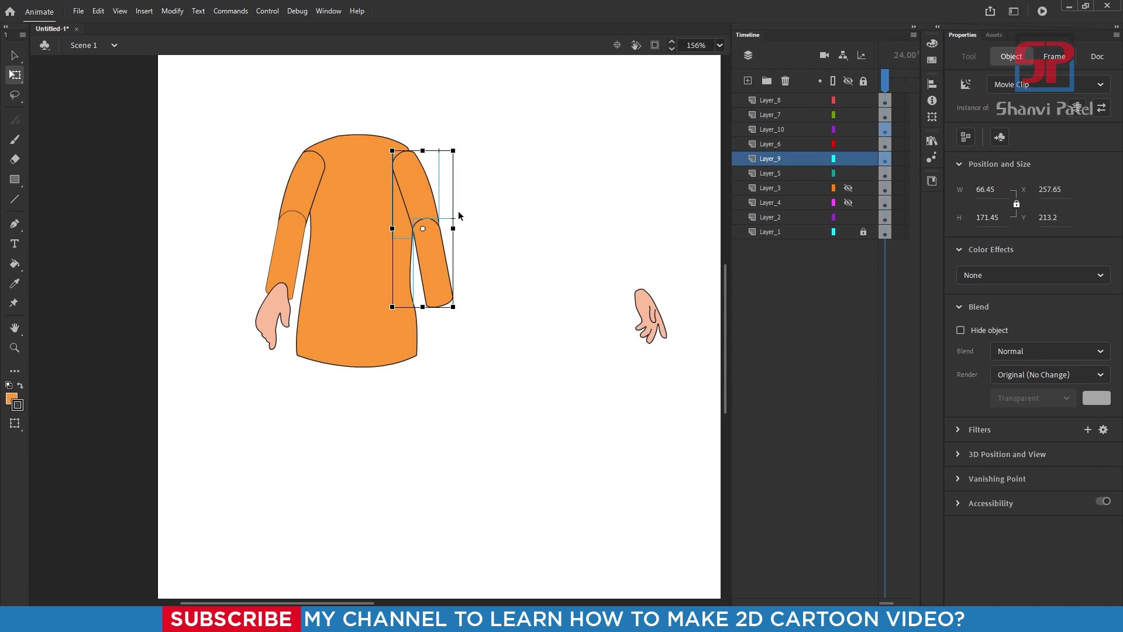
key(Up)
key(Up)
key(Up)
key(Up)
key(Up)
key(Up)
key(Up)
key(Up)
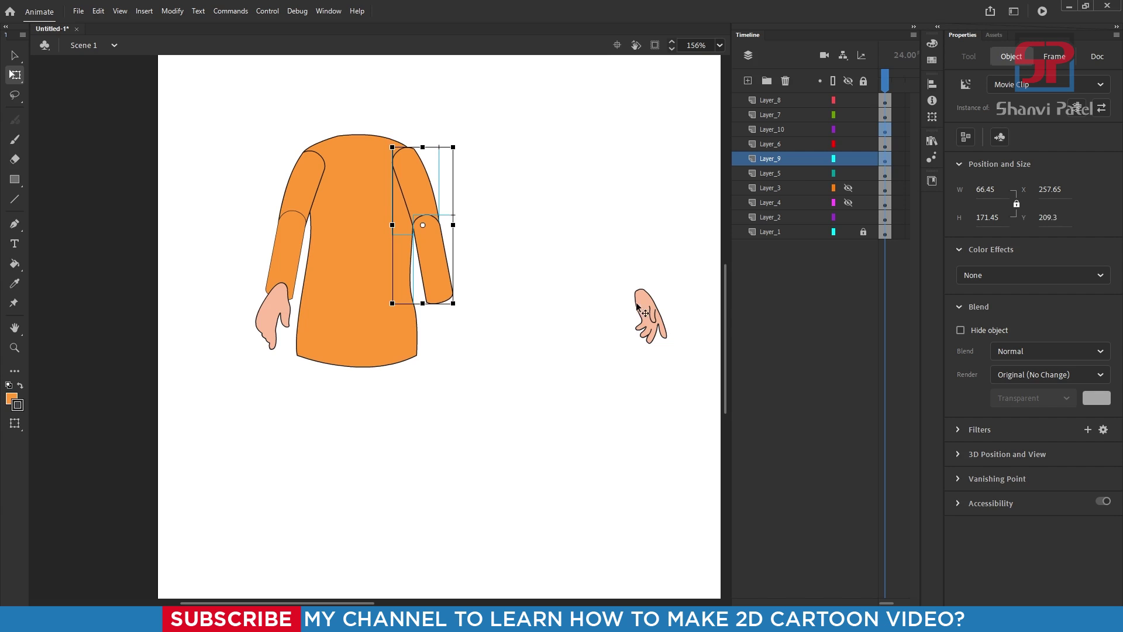
drag(638, 306, 439, 307)
scroll(447, 263, down, 1)
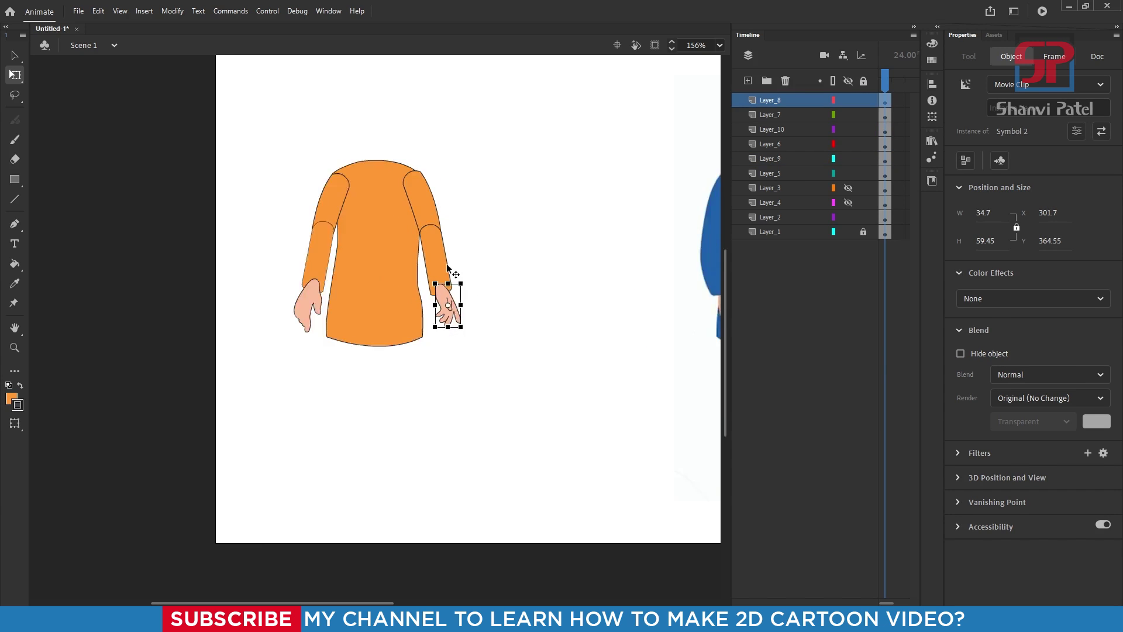
- Show the hidden Layer_4 and Layer_3 containing the collar and neck
scroll(447, 263, down, 2)
click(848, 201)
click(847, 191)
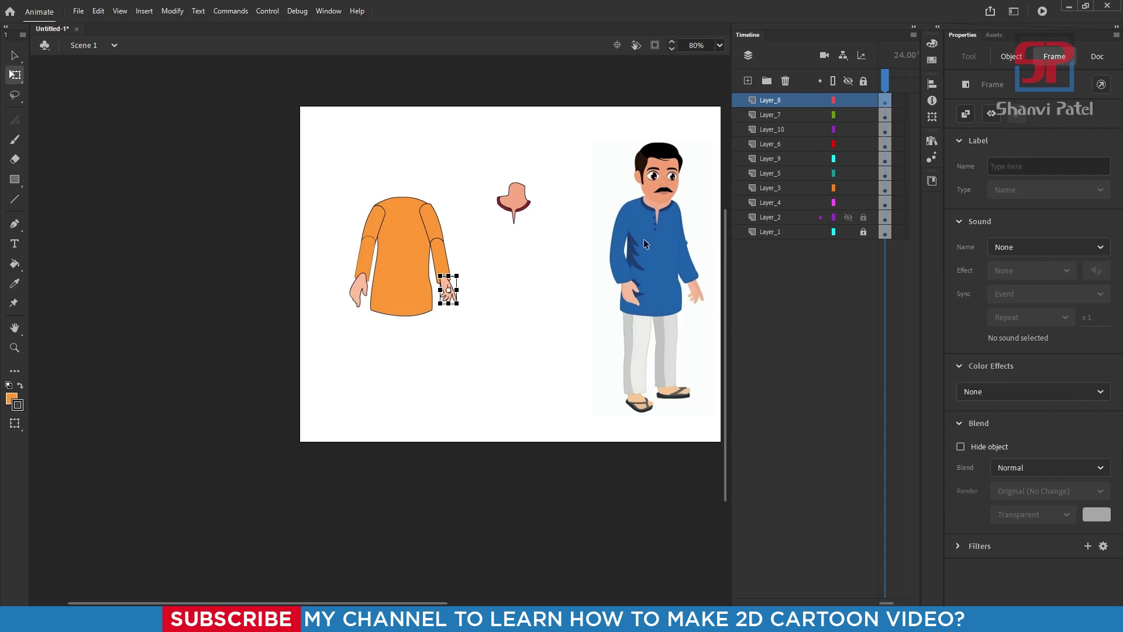
- Convert the neck and the dark red collar into separate movie clip symbols
scroll(503, 197, up, 3)
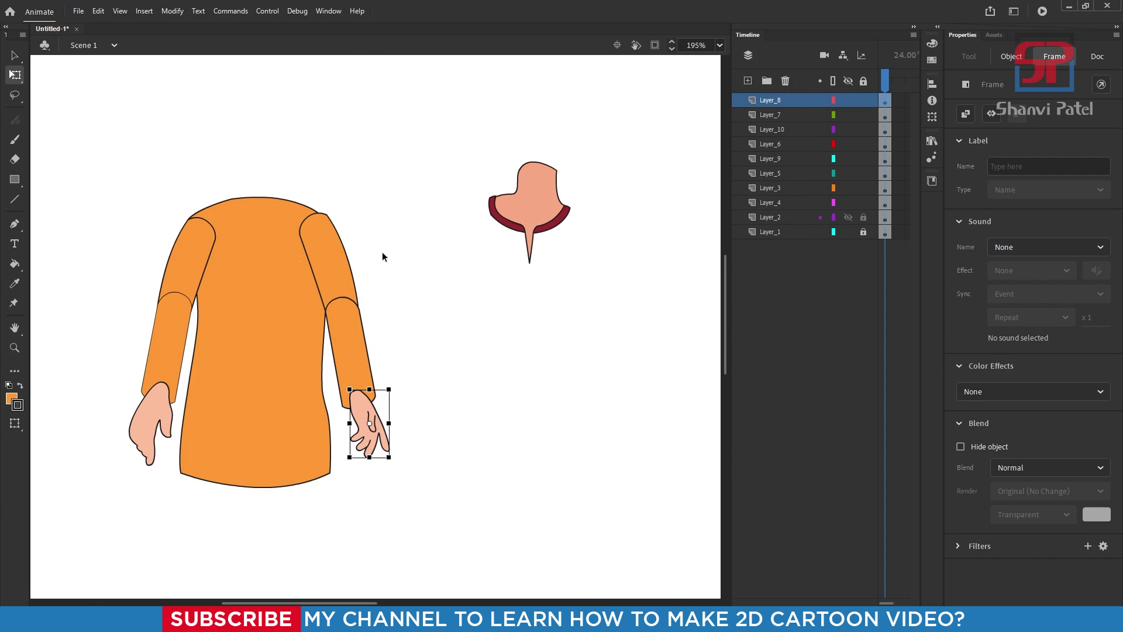
scroll(424, 255, down, 3)
scroll(422, 233, up, 2)
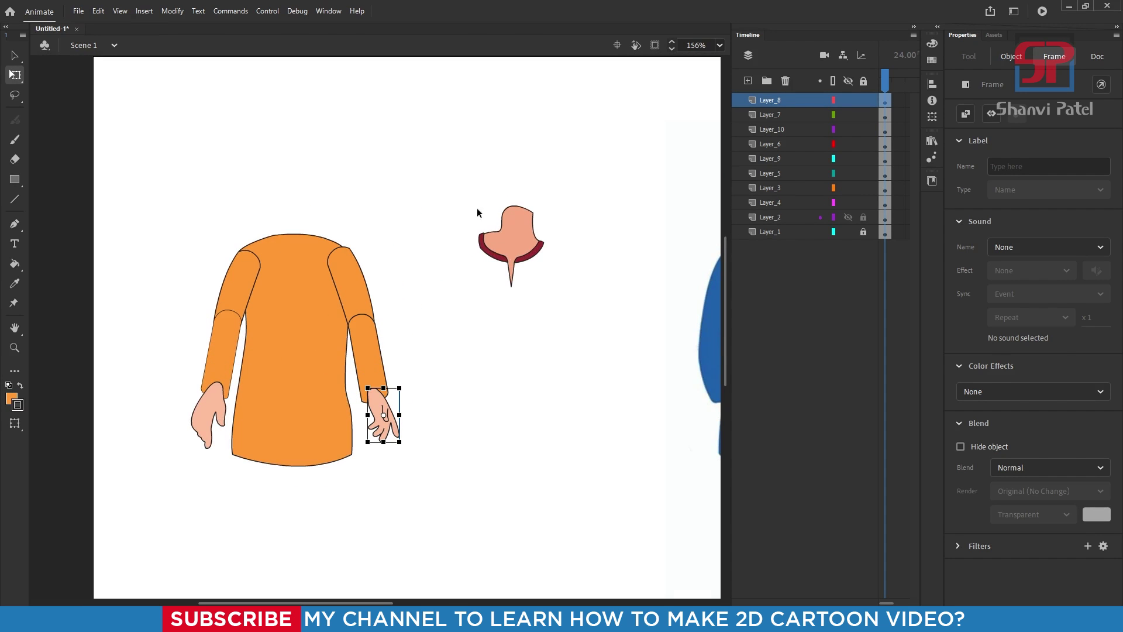
click(519, 224)
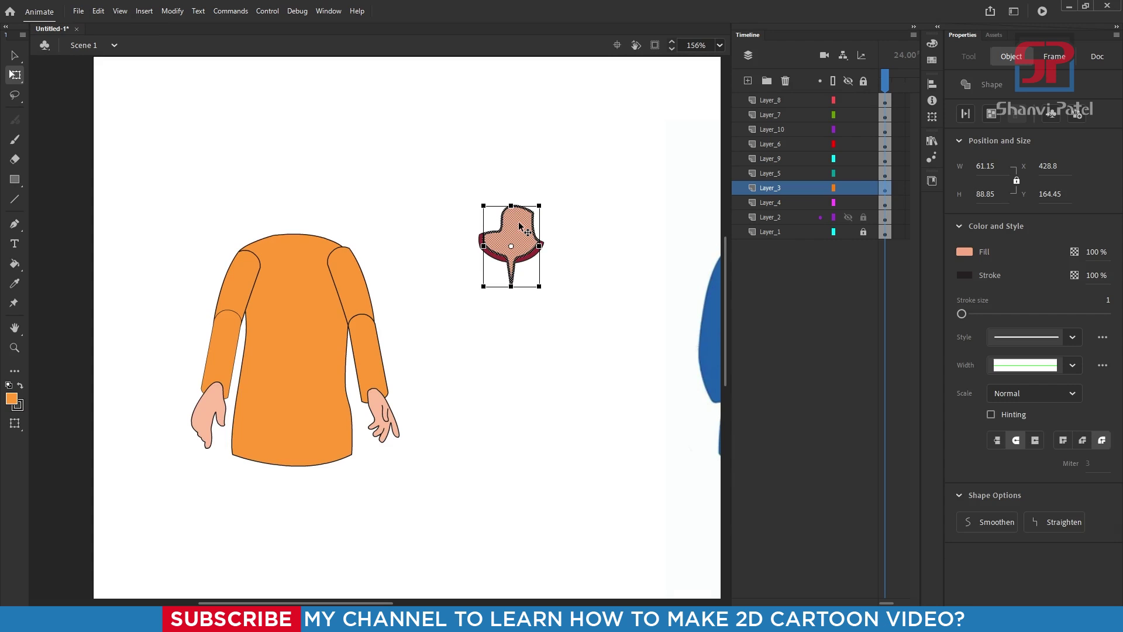
key(F8)
click(646, 107)
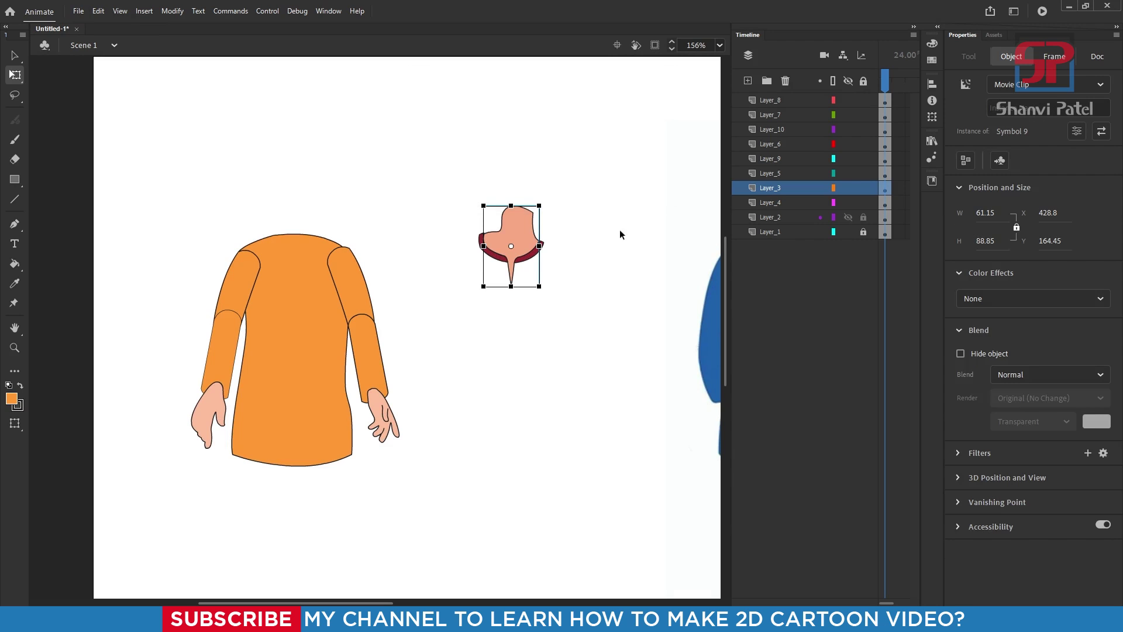
click(612, 265)
click(532, 259)
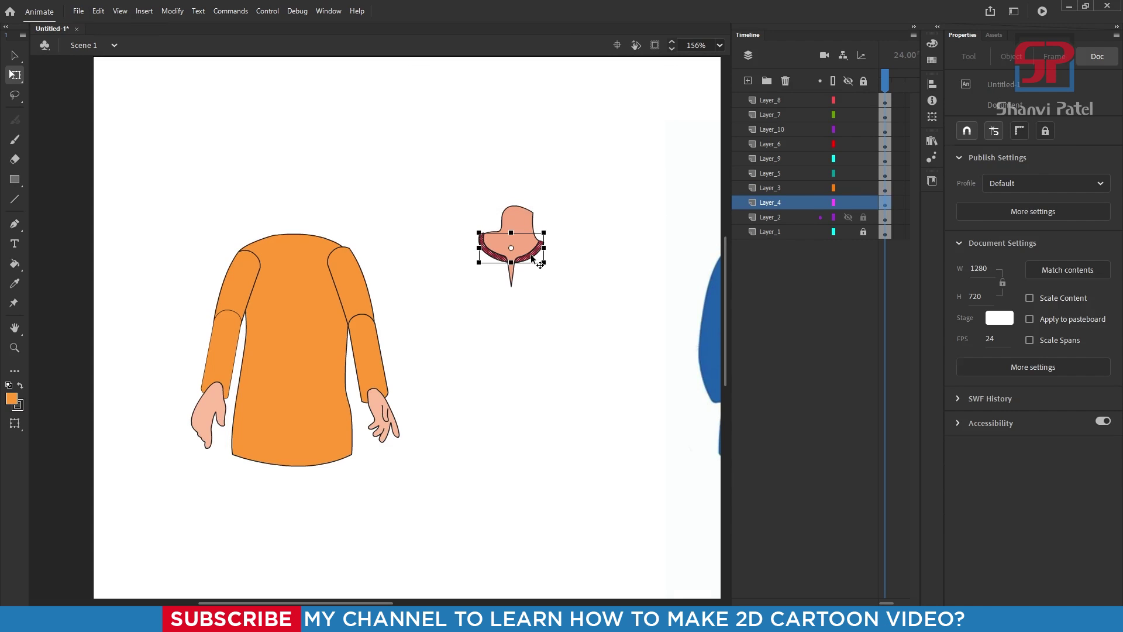
key(F8)
click(645, 111)
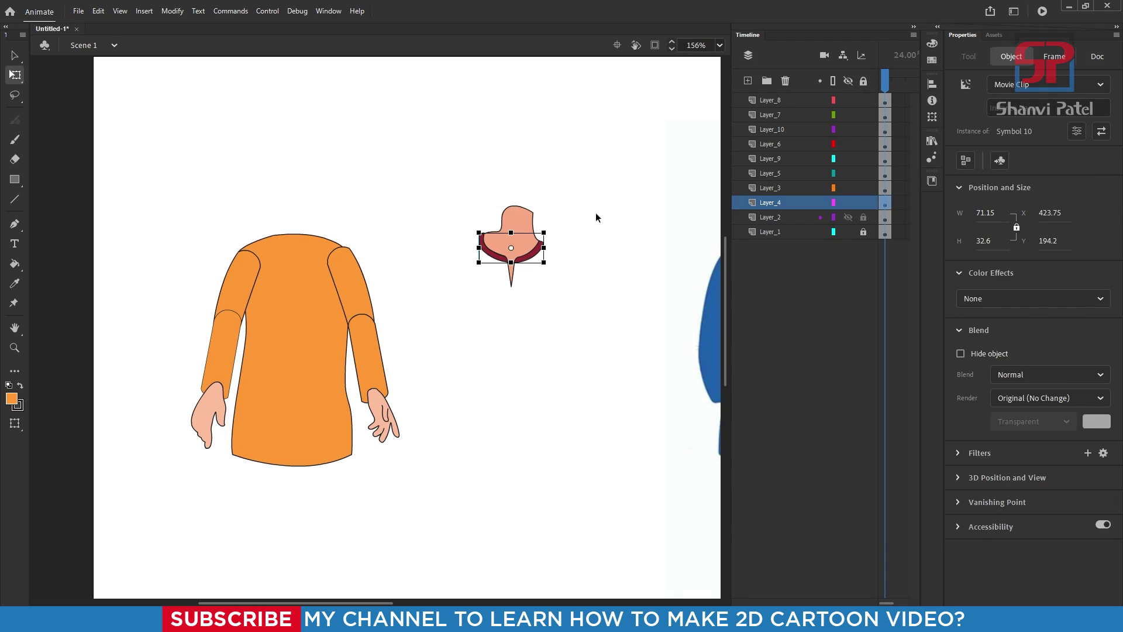
- Move the neck and collar onto the top of the kurta, centred between the shoulders, and deselect them
drag(512, 238, 379, 212)
scroll(313, 244, up, 5)
scroll(381, 189, down, 4)
click(489, 238)
scroll(389, 238, down, 3)
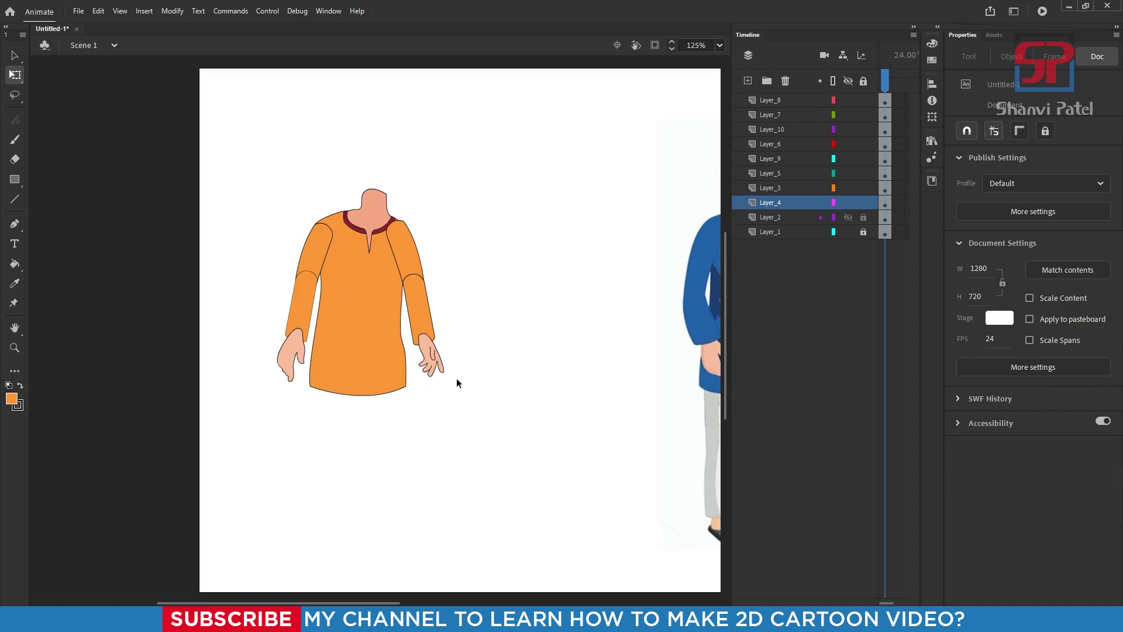
- Send the right arm behind the kurta by moving Layer_9, Layer_10 and Layer_8, in that order, to the bottom of the layer stack
click(435, 366)
scroll(430, 358, up, 3)
shift+click(427, 289)
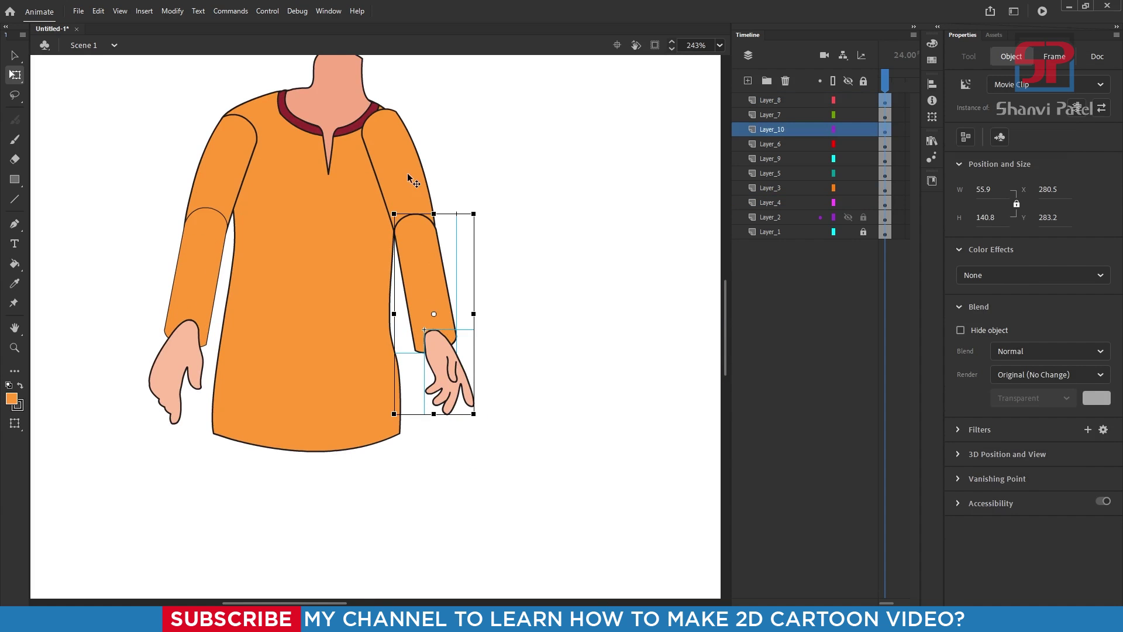
shift+click(413, 179)
drag(771, 159, 779, 292)
drag(772, 129, 775, 237)
drag(778, 101, 778, 237)
- Move the left hand's Layer_7 below Layer_5 so the hand sits behind the sleeve
click(186, 351)
click(210, 190)
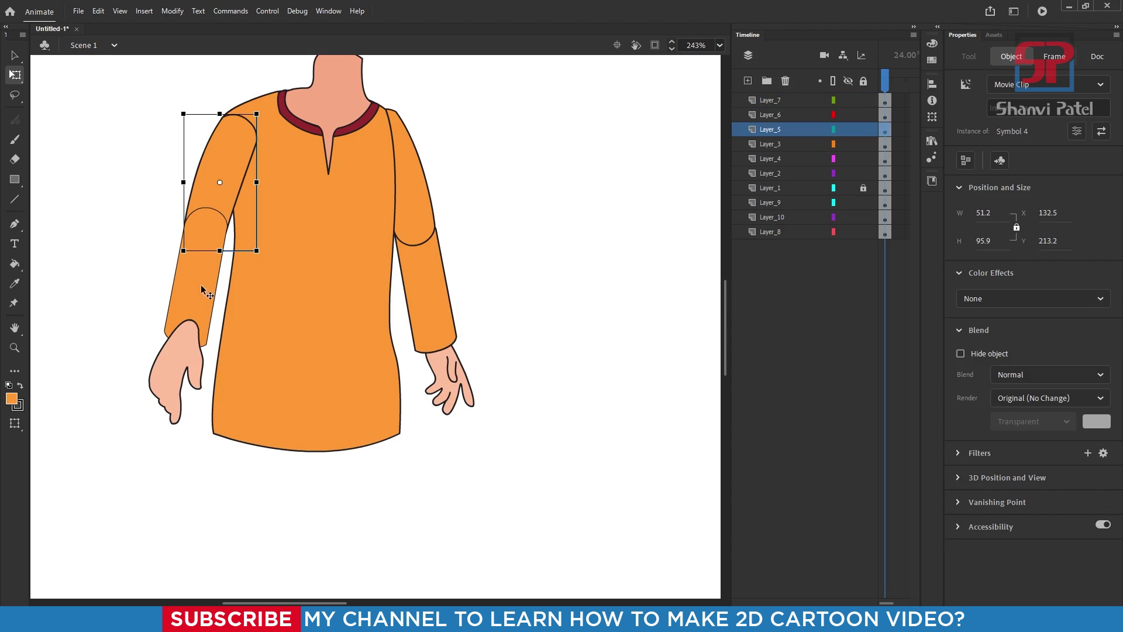
click(200, 299)
click(197, 357)
drag(770, 100, 773, 134)
- Nudge the right upper sleeve, lower sleeve and hand together left and slightly up to X 251.7, Y 208.6, then deselect them
scroll(447, 268, down, 2)
click(393, 231)
scroll(394, 231, up, 3)
shift+click(424, 345)
shift+click(444, 439)
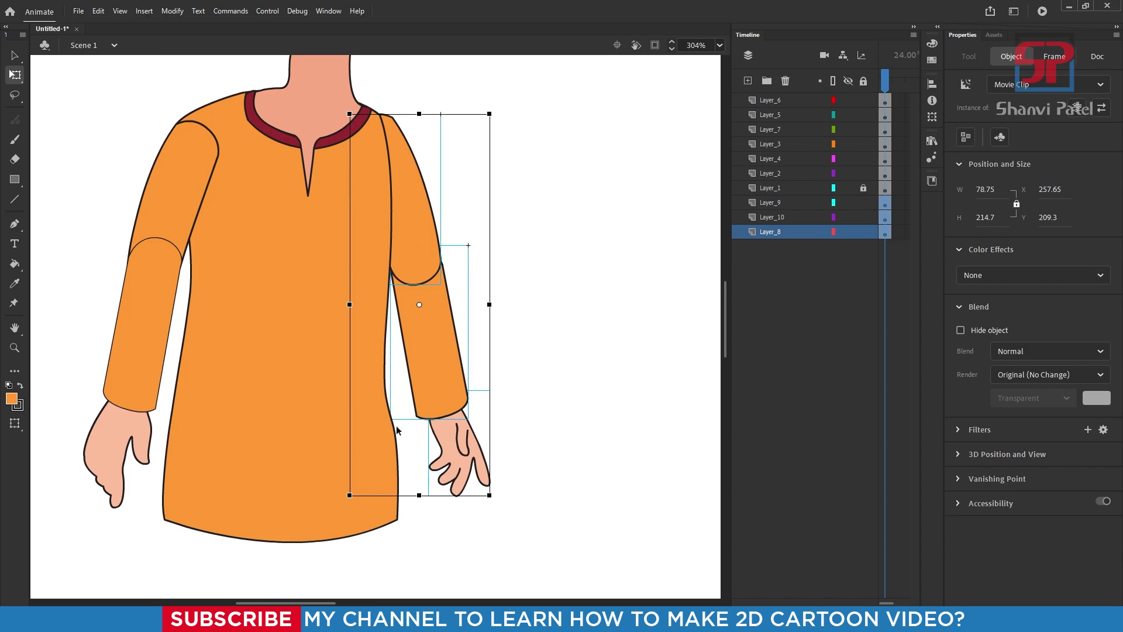
key(Left)
key(Left)
key(Left)
key(Left)
key(Left)
key(Left)
key(Left)
key(Left)
key(Left)
key(Left)
key(Left)
key(Left)
key(Left)
key(Left)
key(Left)
key(Up)
key(Up)
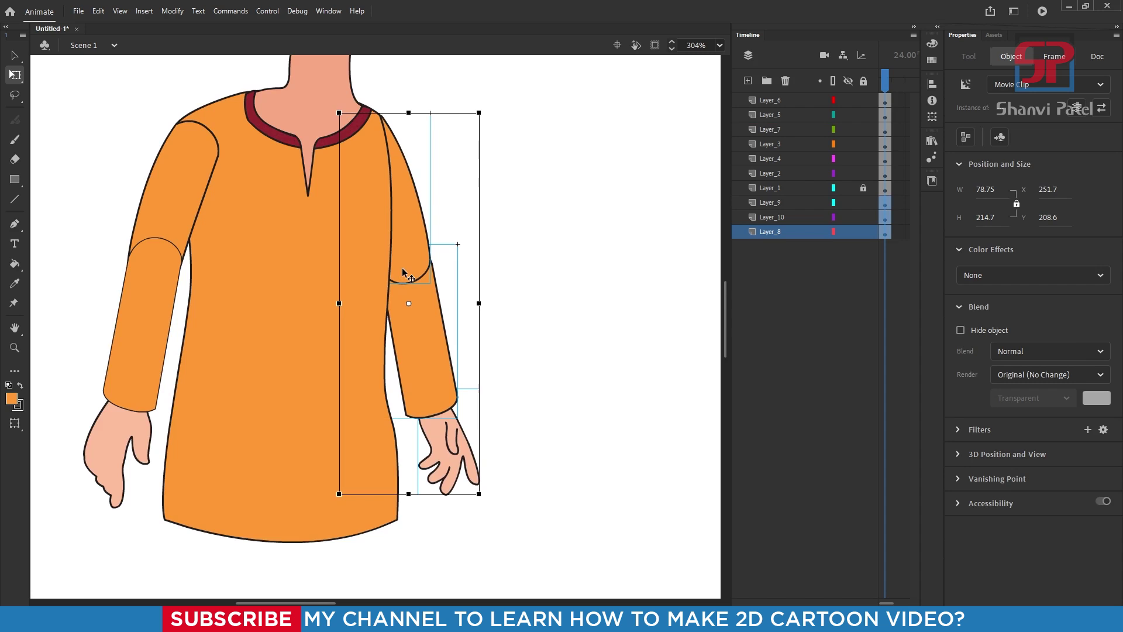
scroll(379, 274, down, 1)
scroll(379, 274, down, 2)
click(535, 262)
- Select the whole assembled figure, move it directly beside the reference man and deselect it
scroll(367, 245, down, 2)
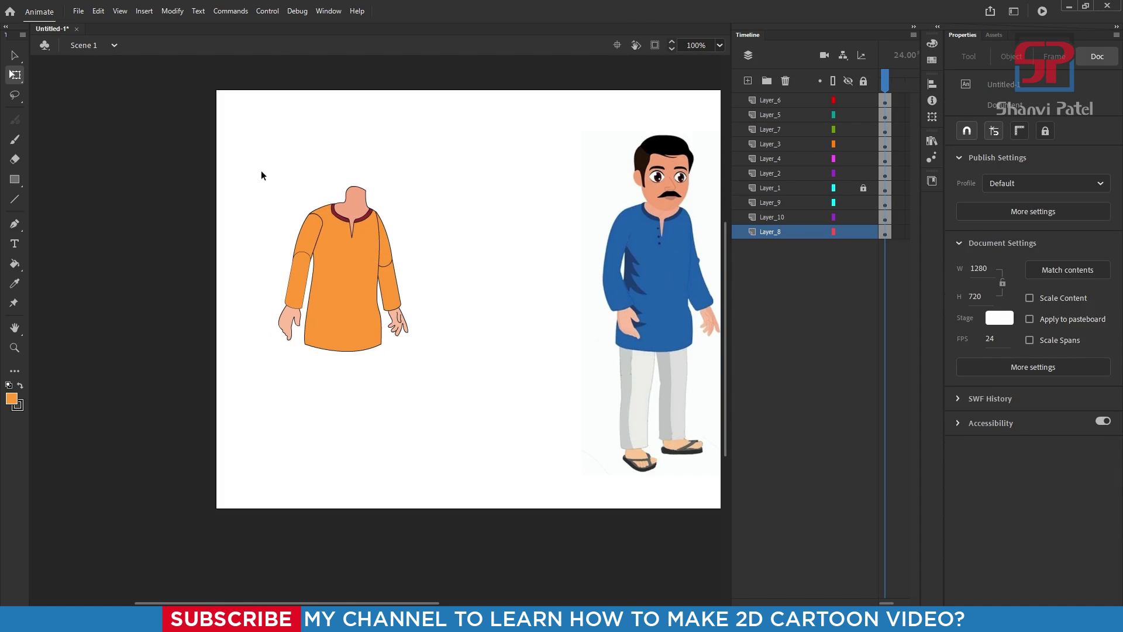
drag(261, 172, 450, 419)
drag(374, 325, 304, 280)
scroll(614, 282, up, 2)
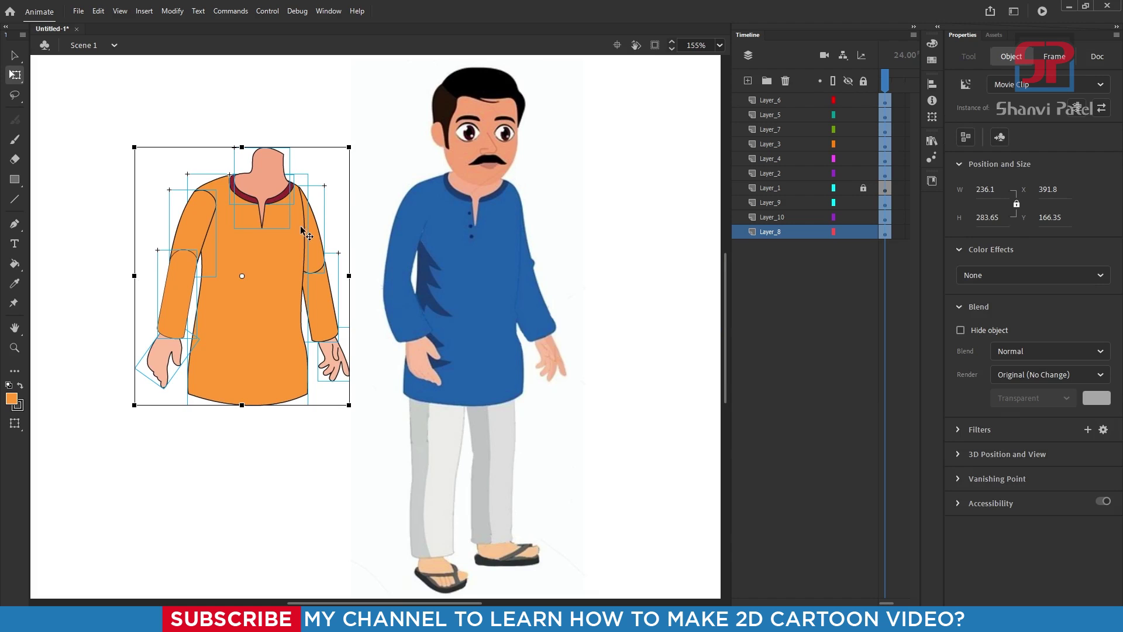
click(507, 233)
- Select the neck and collar together and remove them from the main scene
scroll(507, 232, up, 1)
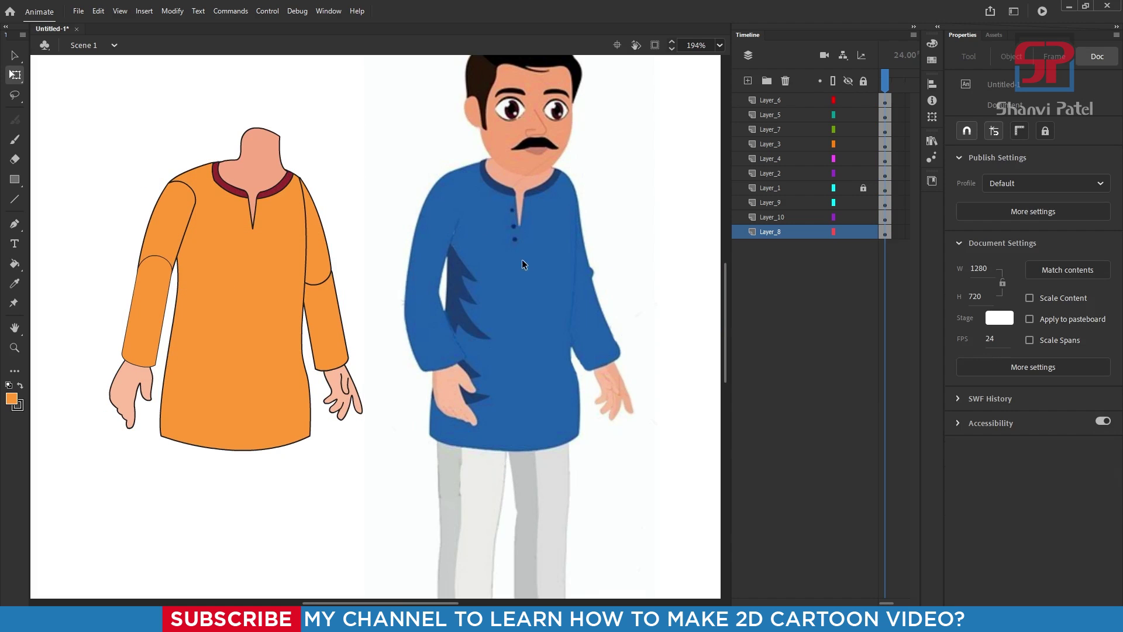
scroll(237, 234, up, 2)
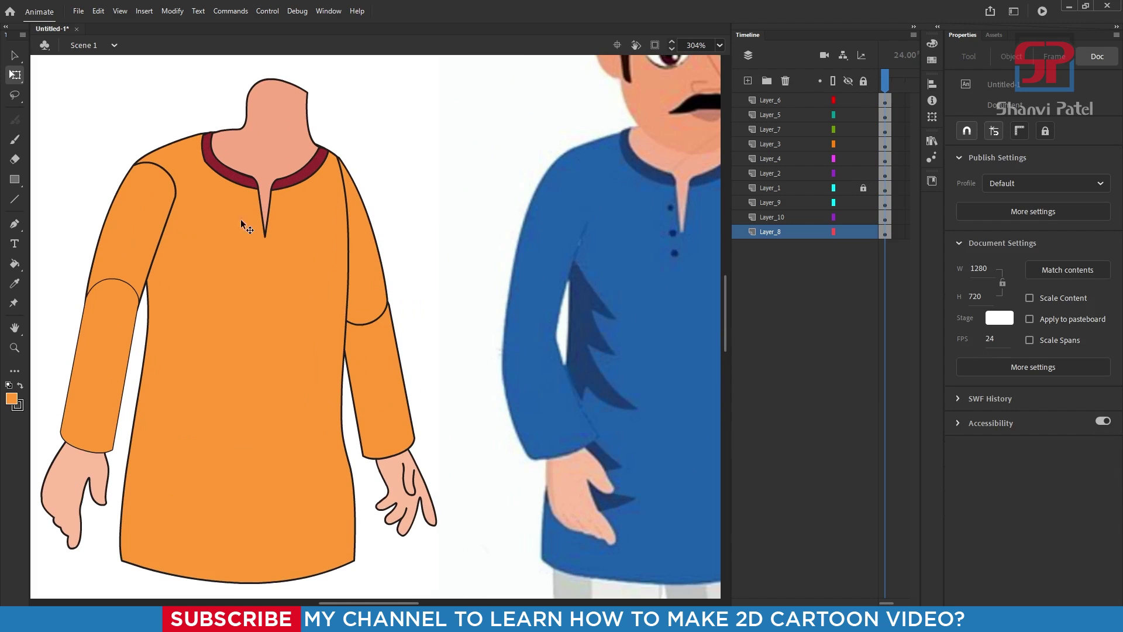
click(273, 151)
click(363, 132)
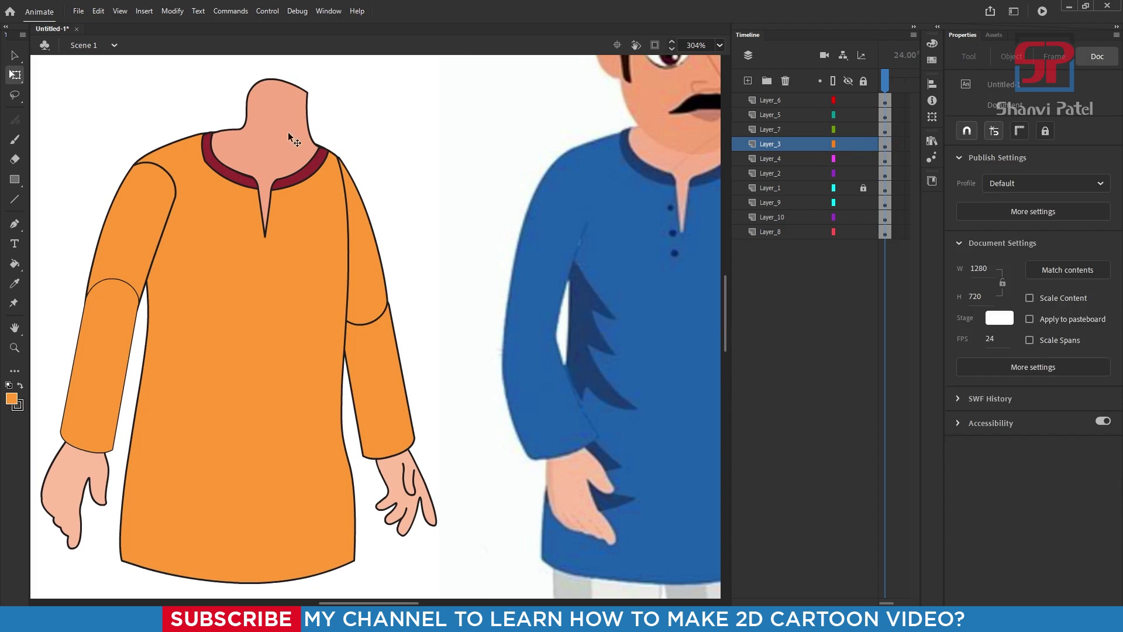
click(275, 138)
shift+click(286, 185)
drag(270, 152, 296, 133)
key(ctrl+z)
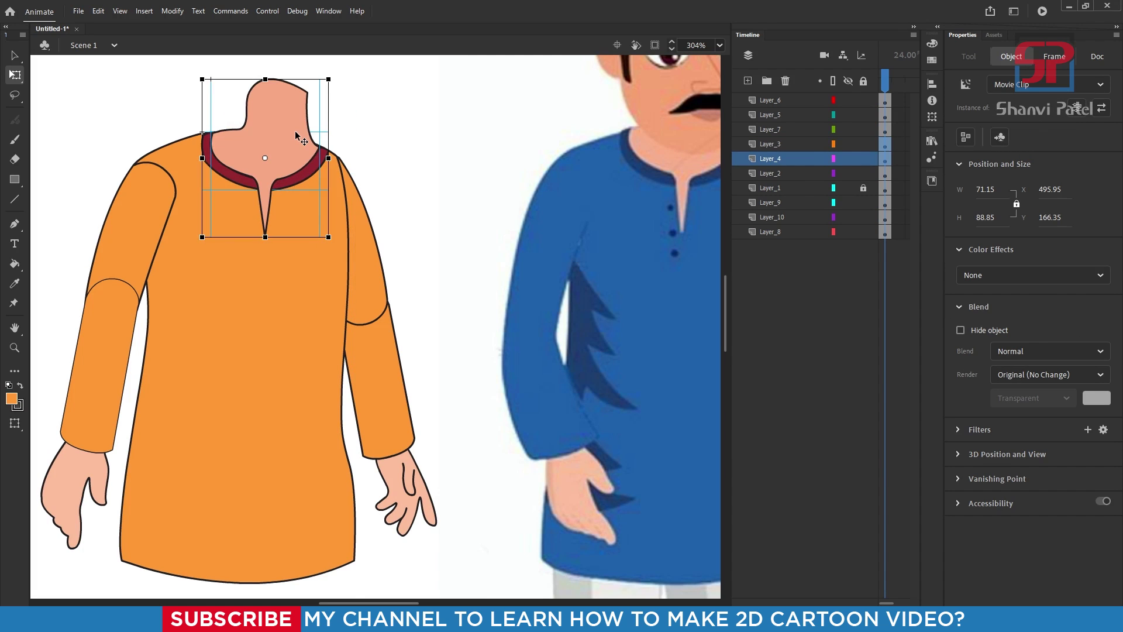
key(Delete)
- Paste the neck and collar onto a new layer inside the kurta torso symbol and seat them at the neckline at X 44.8, Y -29.35
double_click(266, 214)
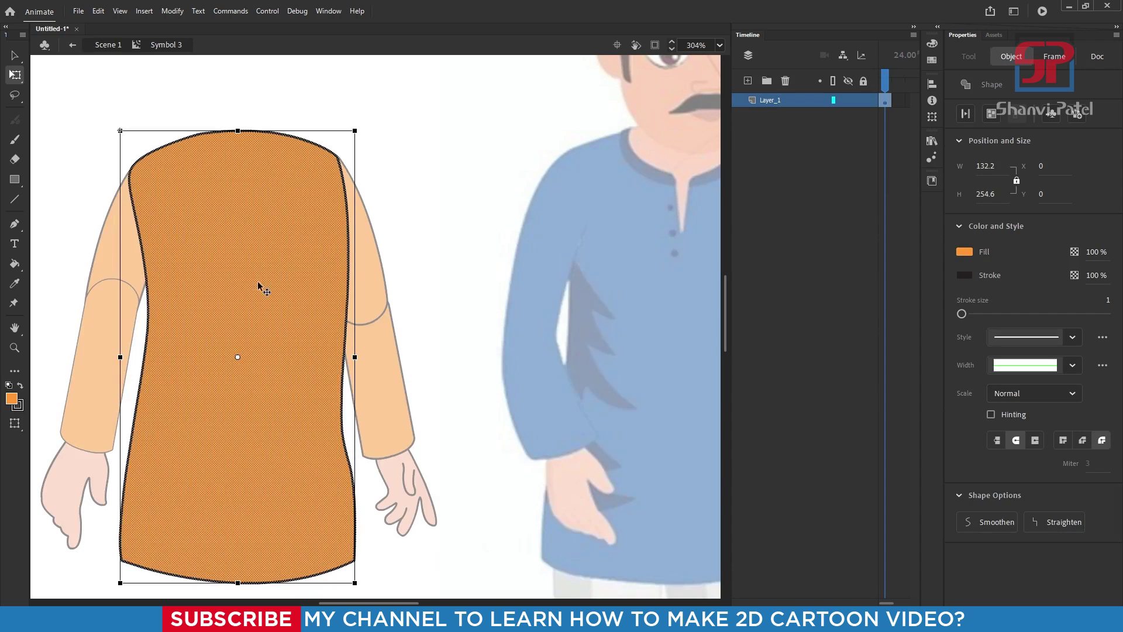
click(747, 82)
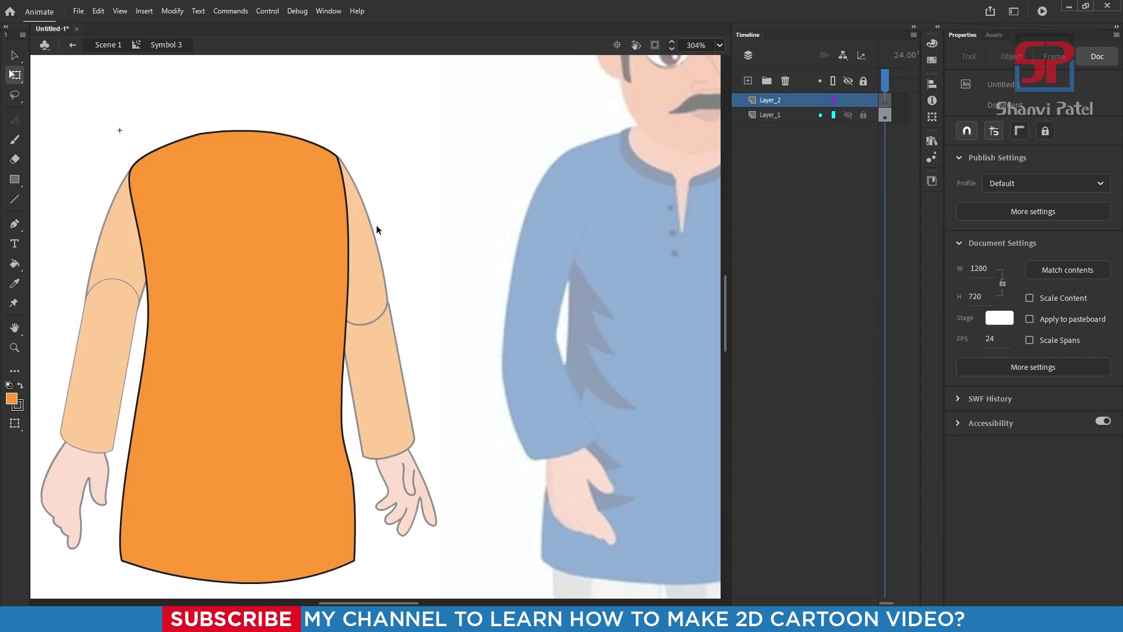
key(ctrl+v)
drag(377, 266, 292, 153)
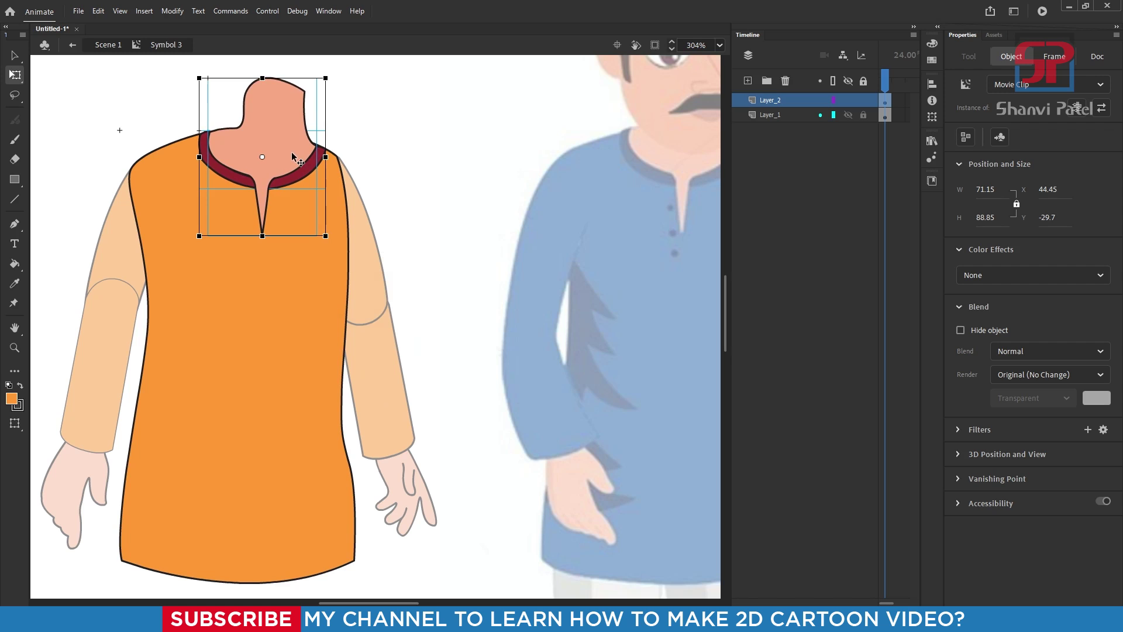
key(Right)
key(Down)
scroll(388, 175, up, 3)
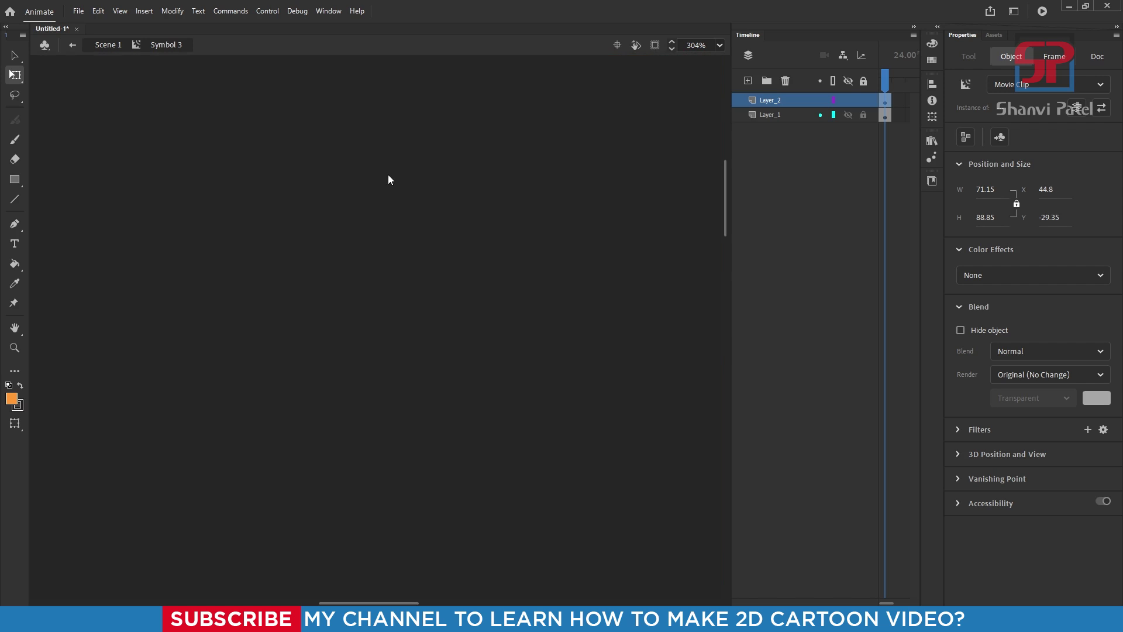
scroll(401, 220, down, 10)
scroll(398, 335, down, 3)
scroll(398, 335, up, 4)
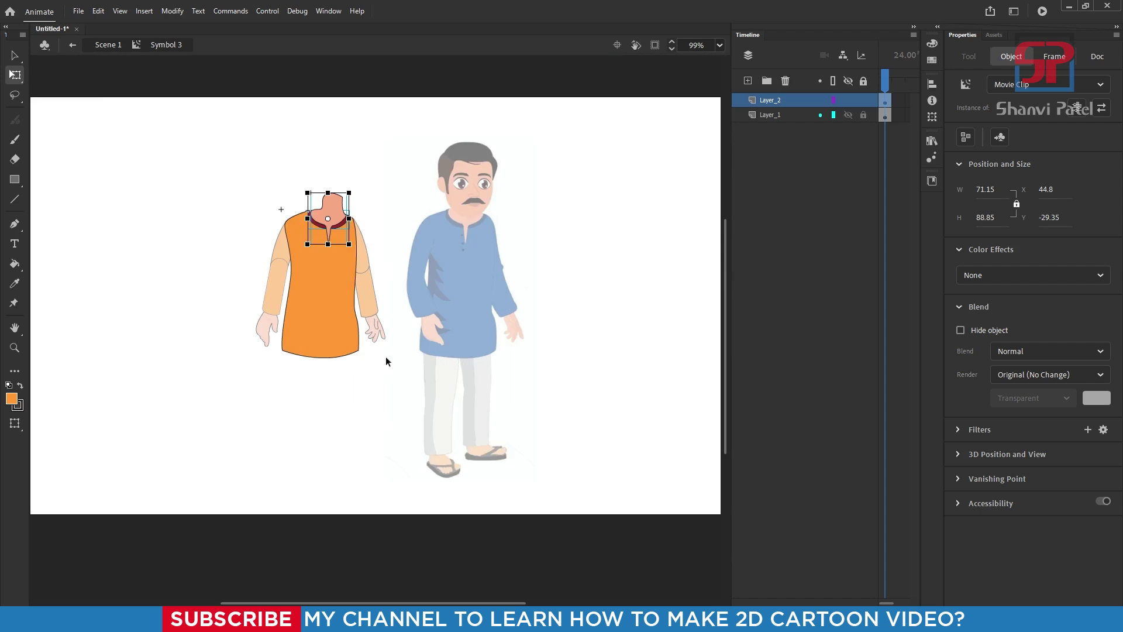
scroll(345, 228, up, 2)
click(429, 203)
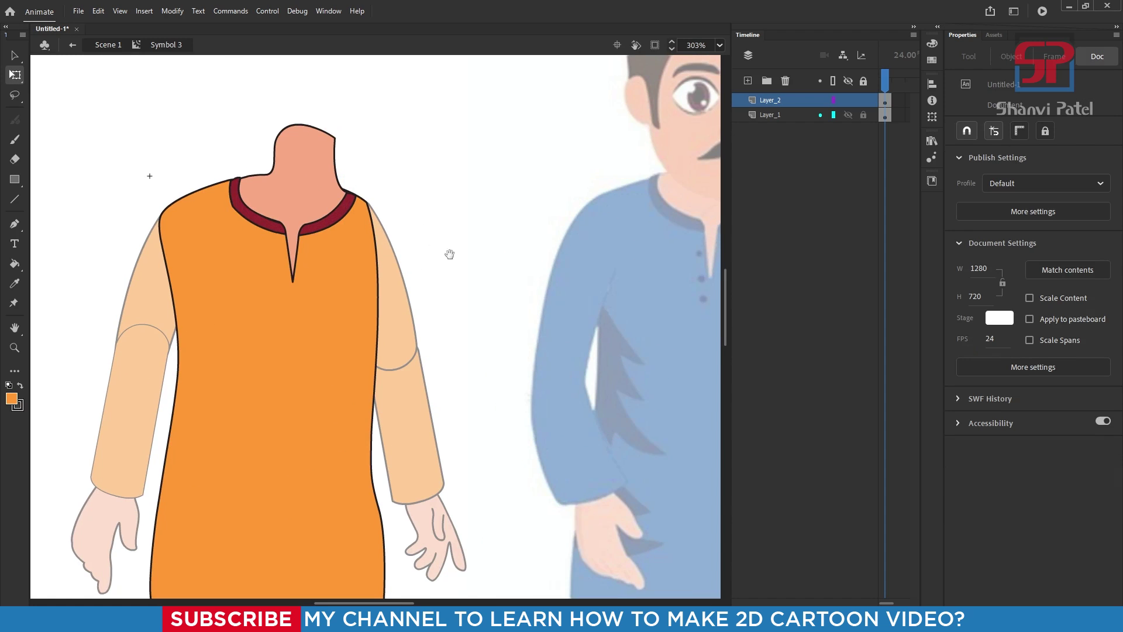
- Add another layer inside the torso symbol and draw a small oval button about 2.6 by 2.6 beside the neck slit's tip
scroll(585, 175, up, 1)
click(748, 80)
scroll(468, 240, right, 2)
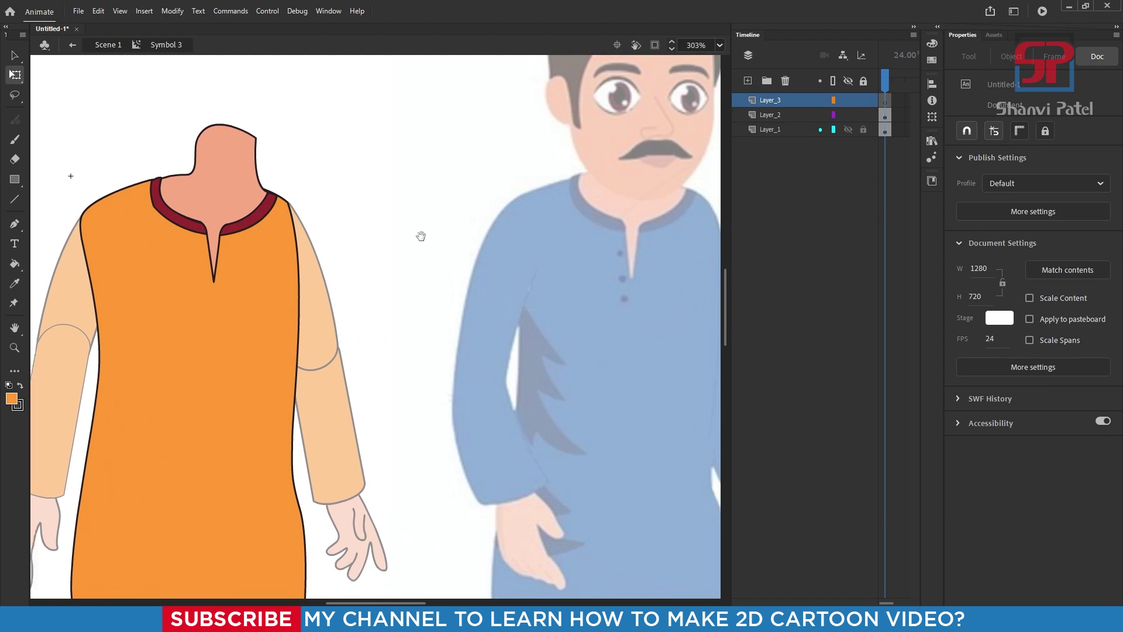
click(15, 185)
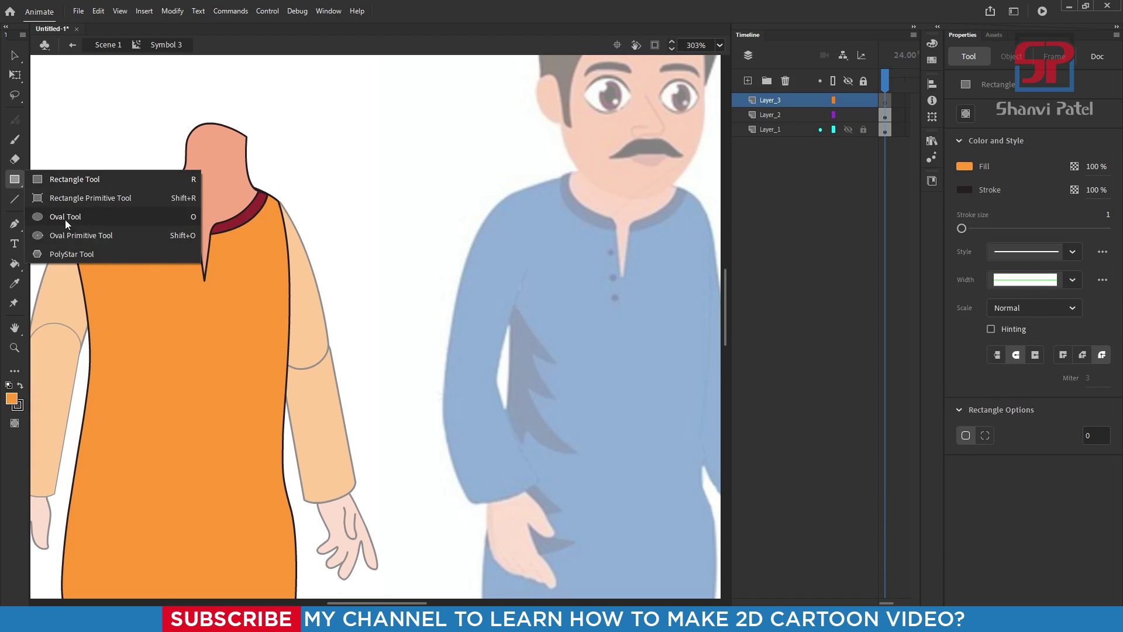
click(65, 217)
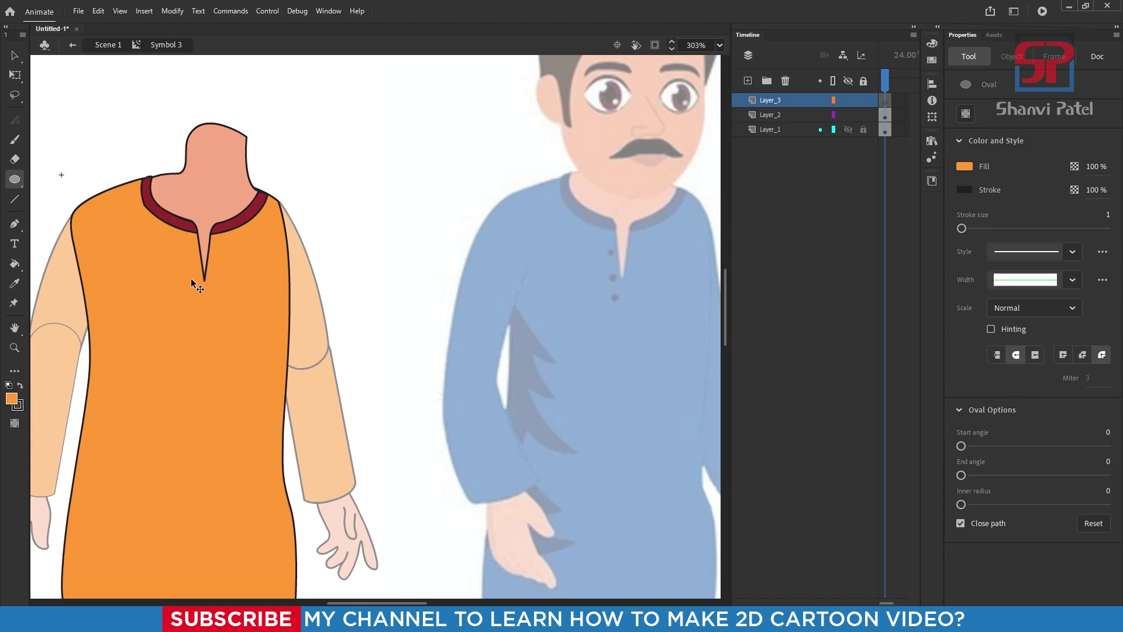
scroll(192, 280, up, 4)
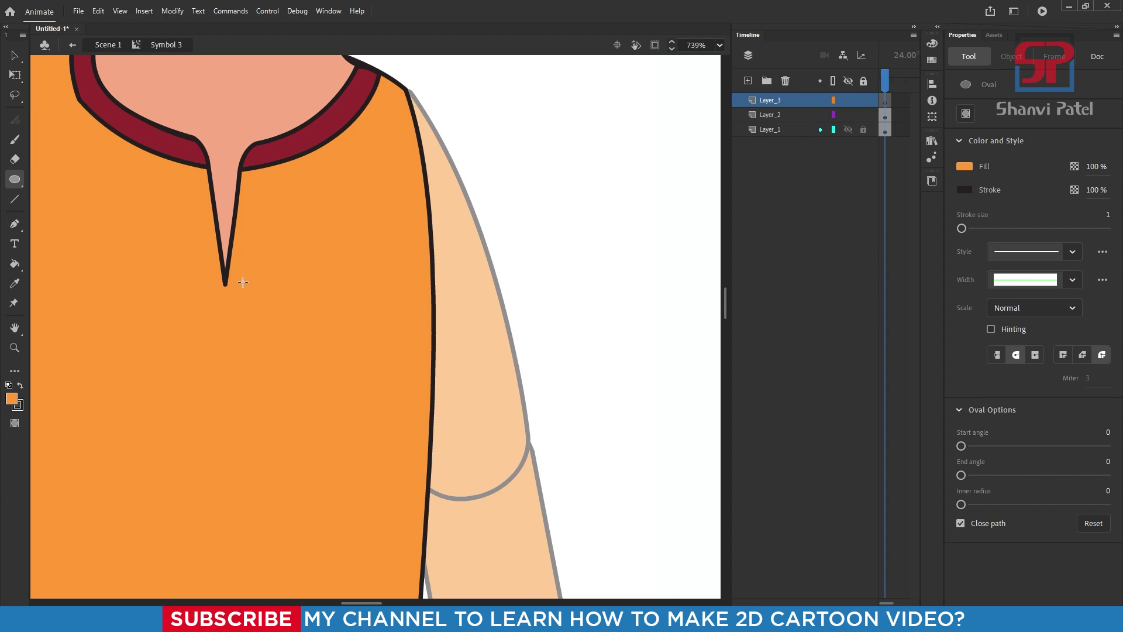
drag(254, 292, 254, 294)
- Fill the small button beside the neck slit with a darker orange than the kurta
click(17, 75)
scroll(248, 287, up, 3)
click(257, 289)
click(14, 285)
click(251, 288)
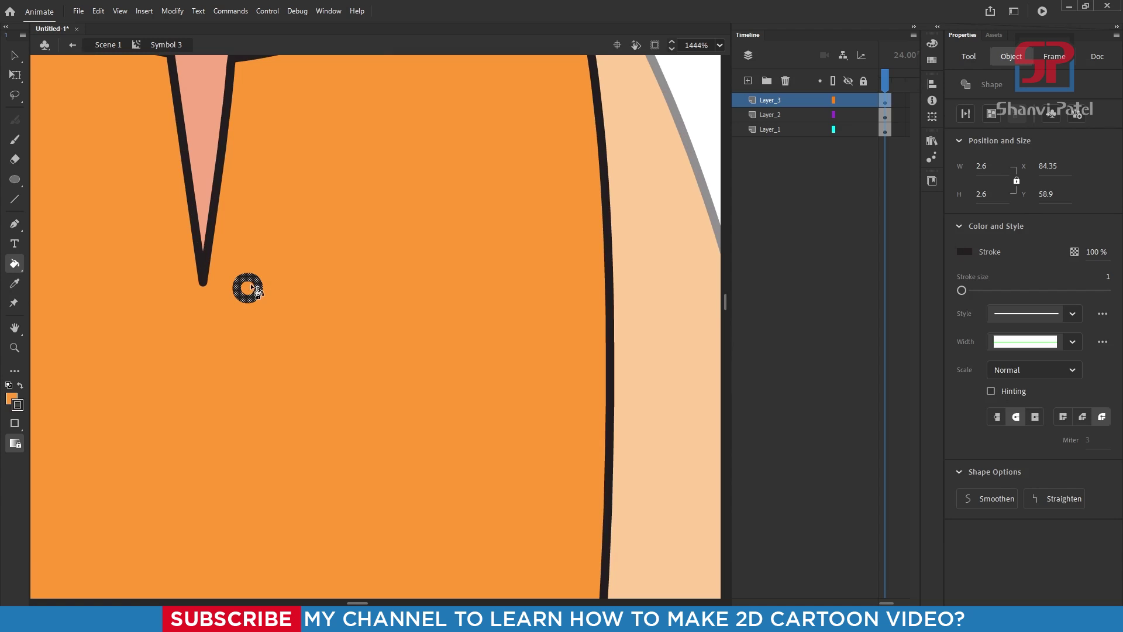
click(12, 399)
click(223, 420)
click(579, 194)
click(723, 139)
click(815, 131)
click(247, 293)
- Duplicate the button into a slanted row of four along the neck slit and return to the main scene
click(15, 55)
click(644, 354)
scroll(644, 353, down, 3)
scroll(320, 329, up, 4)
double_click(355, 330)
drag(356, 330, 403, 168)
drag(403, 167, 429, 94)
scroll(318, 257, down, 5)
click(435, 244)
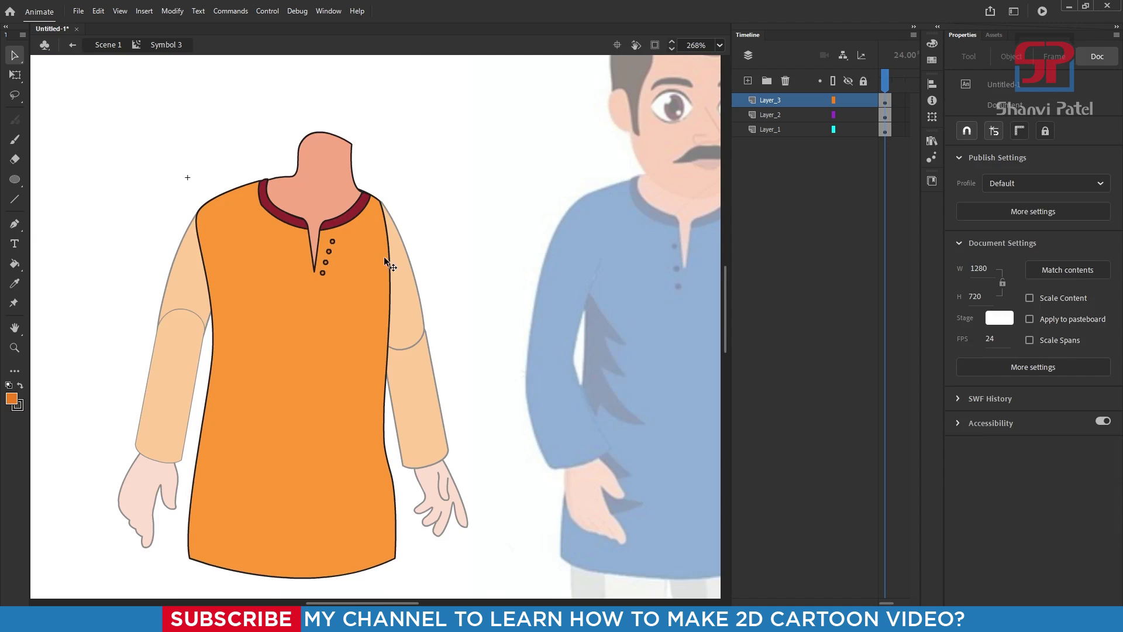
scroll(382, 254, down, 2)
double_click(397, 239)
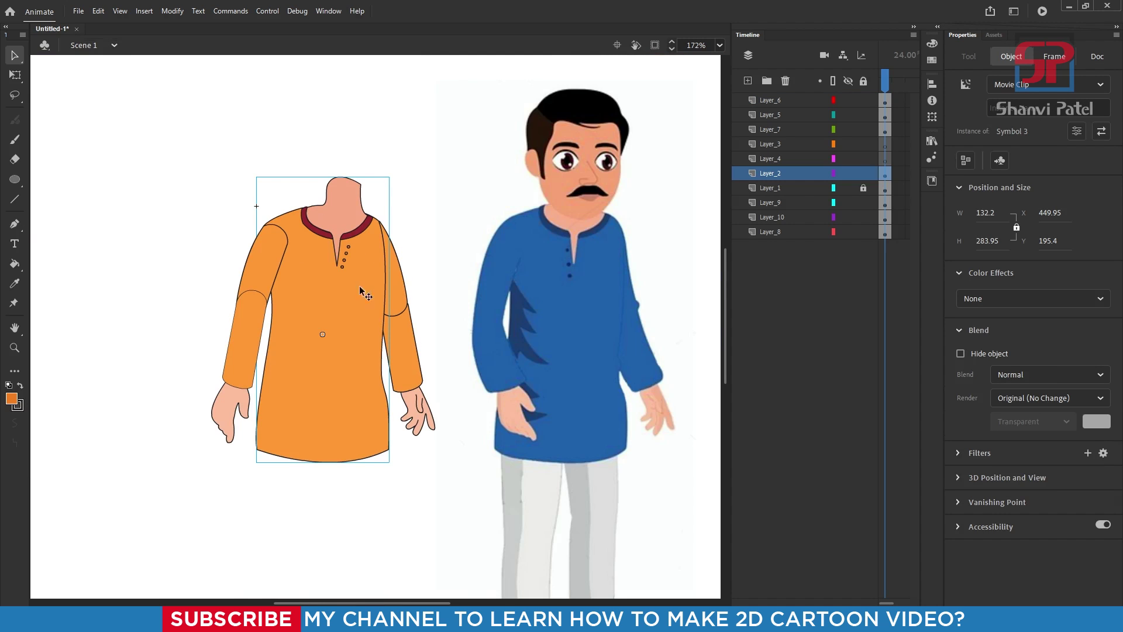
- Open the left lower sleeve symbol and break its nested instance apart into editable shapes
scroll(364, 306, down, 1)
scroll(375, 311, up, 1)
scroll(379, 312, up, 2)
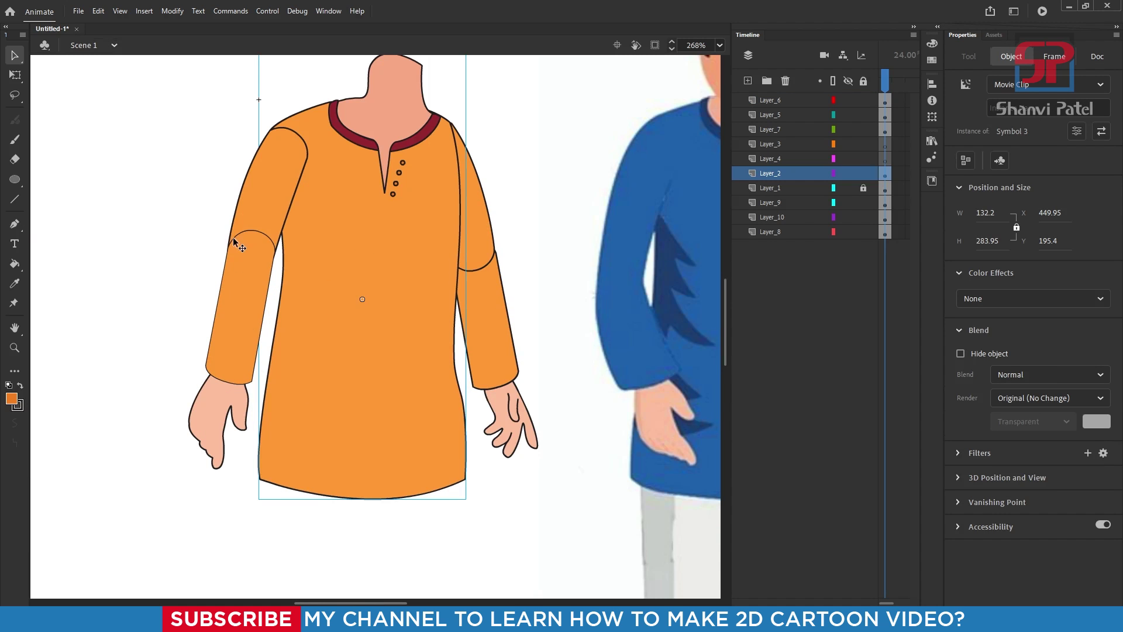
double_click(258, 256)
scroll(259, 256, up, 4)
click(272, 325)
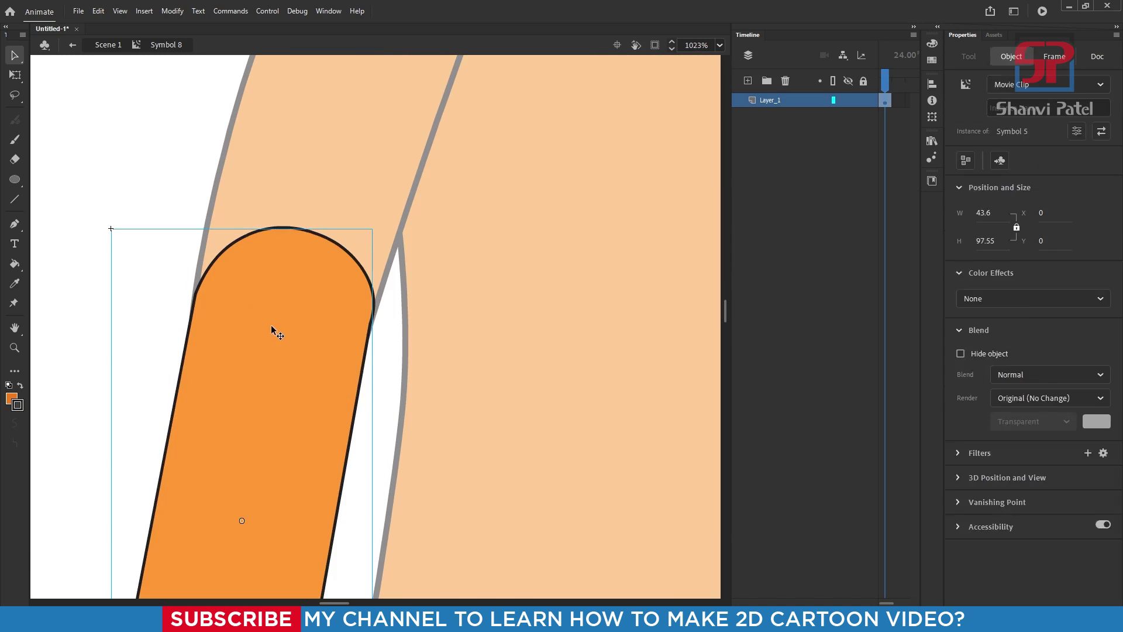
double_click(271, 325)
double_click(380, 355)
drag(276, 340, 200, 344)
key(ctrl+z)
- Select the left lower sleeve's whole outline stroke and convert it to a Movie Clip symbol
click(161, 184)
double_click(299, 227)
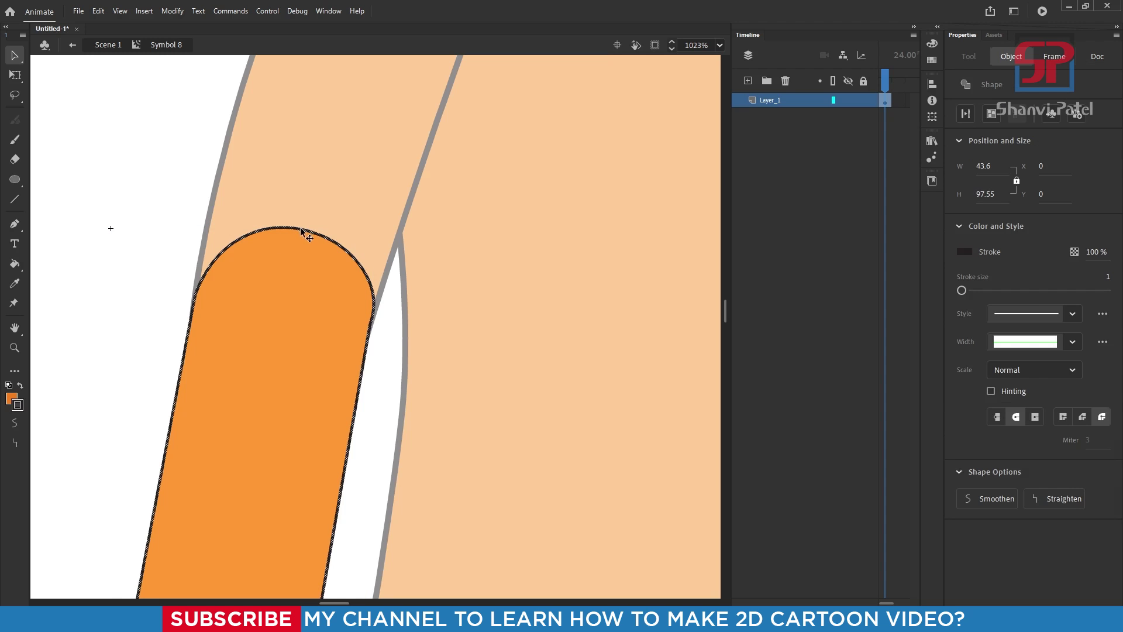
key(F8)
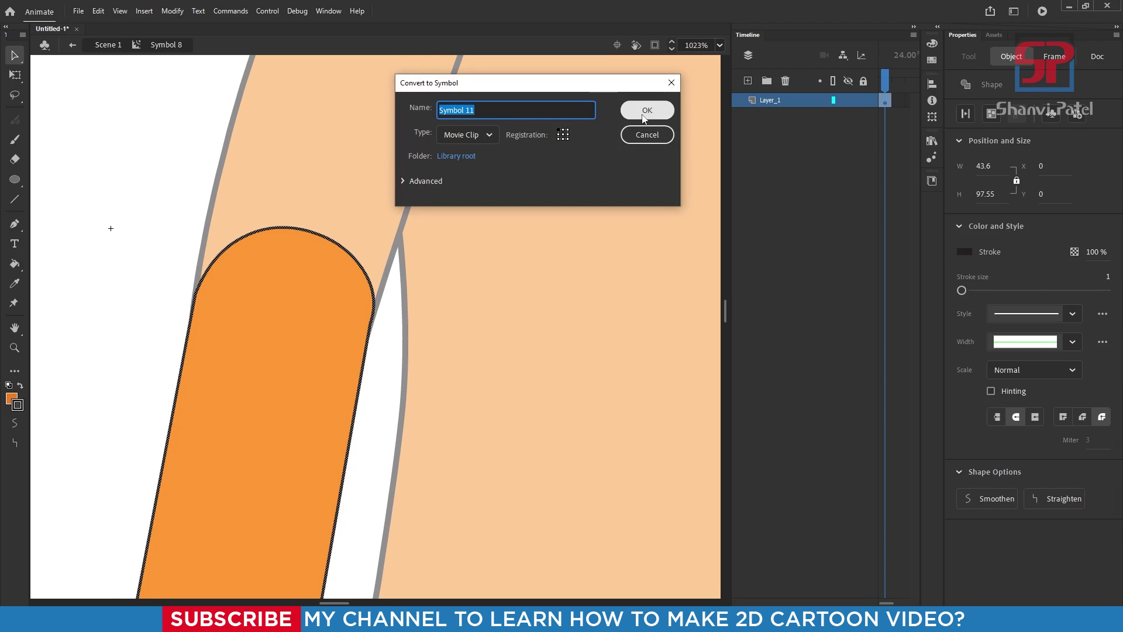
click(644, 113)
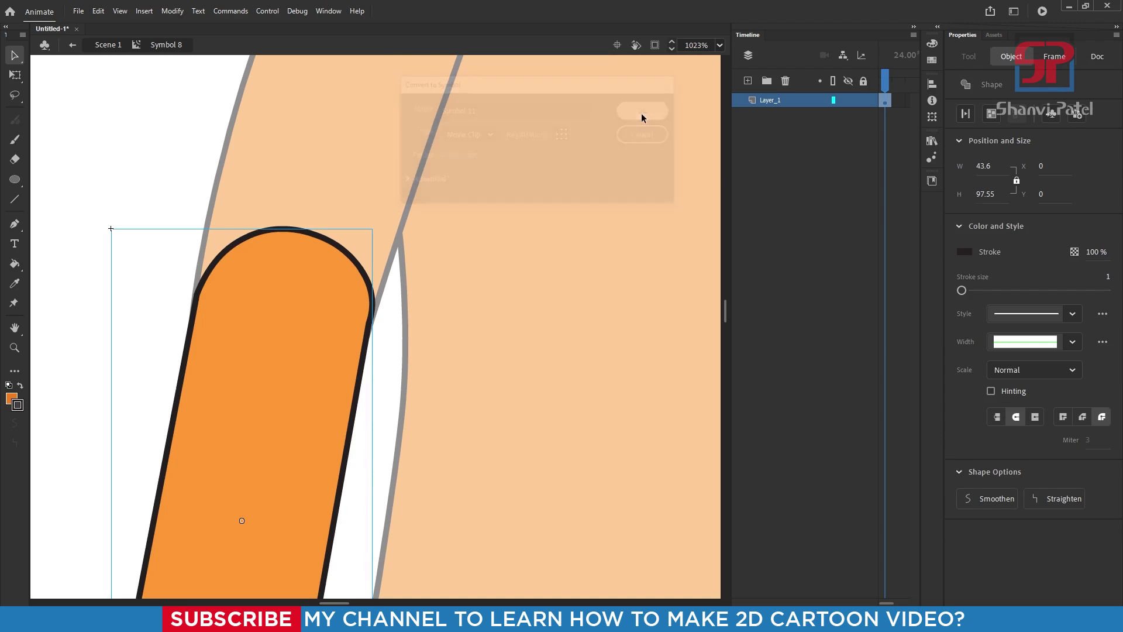
- Delete the curved elbow stroke inside the left lower sleeve's outline symbol and return to the main scene
double_click(322, 241)
click(189, 209)
click(297, 230)
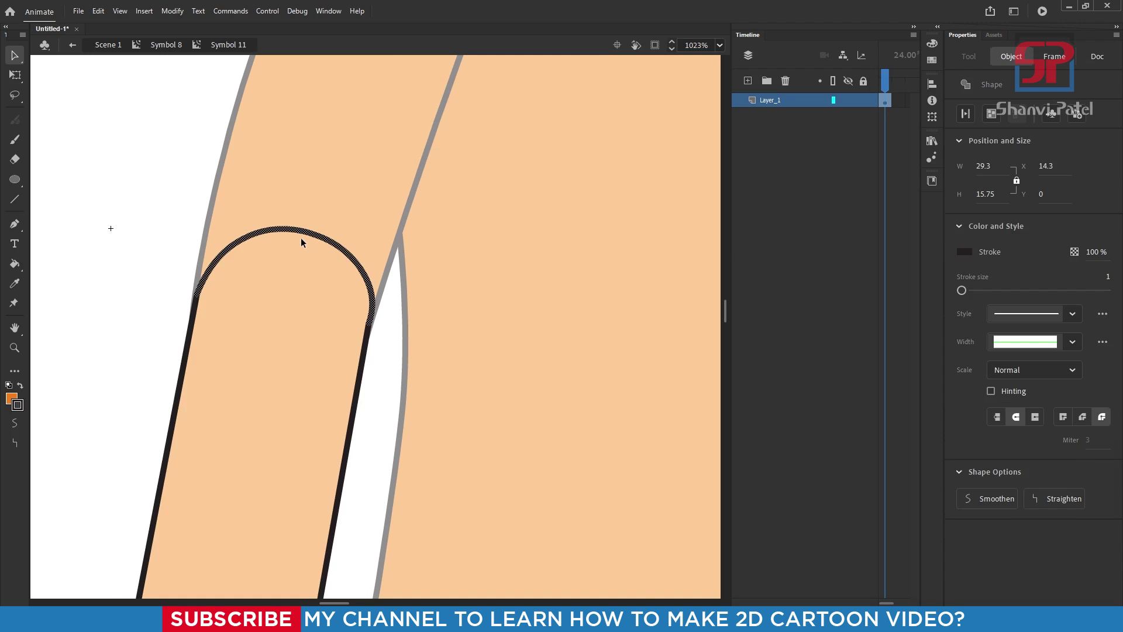
key(Delete)
double_click(145, 199)
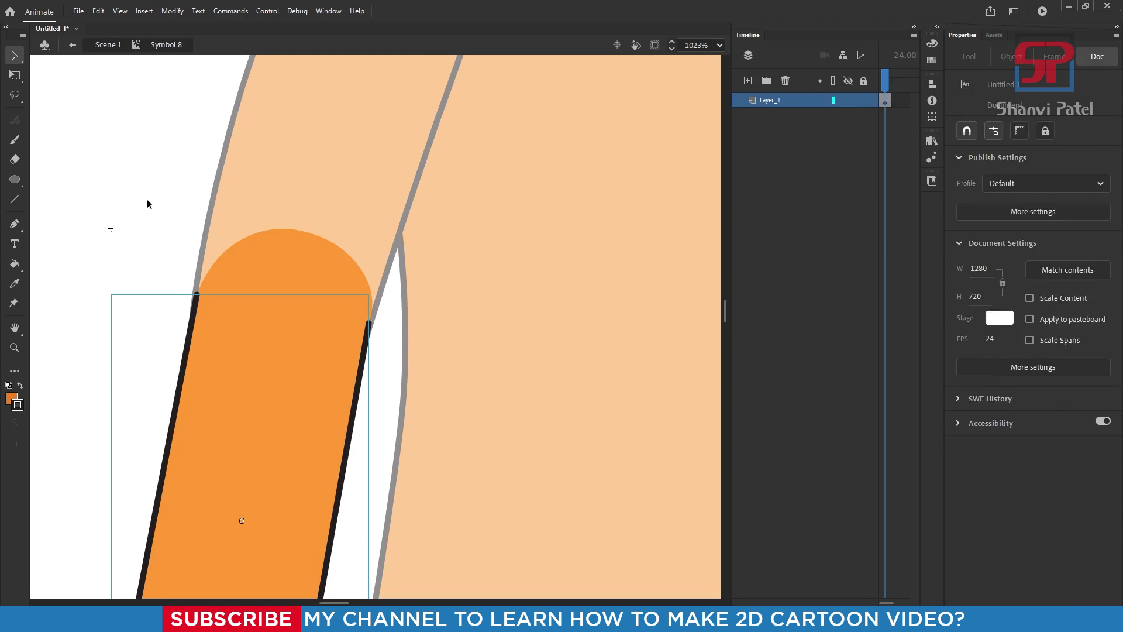
double_click(146, 199)
scroll(286, 238, down, 6)
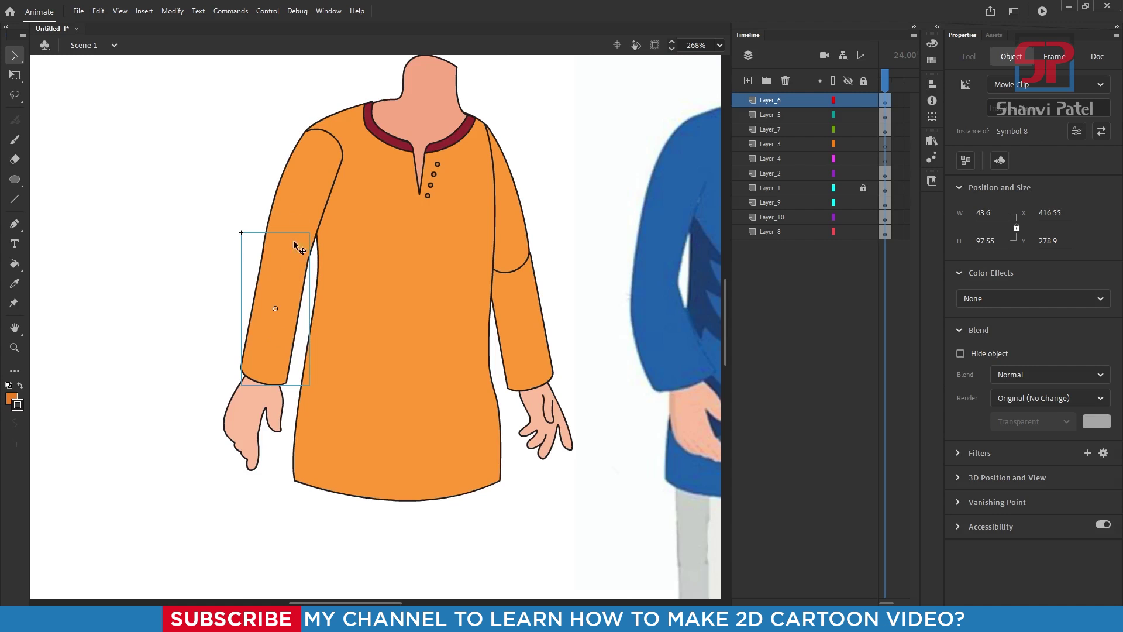
- Move the right upper sleeve's Layer_9 below Layer_8 and delete the curved elbow stroke inside the right lower sleeve symbol
click(522, 268)
scroll(539, 286, up, 4)
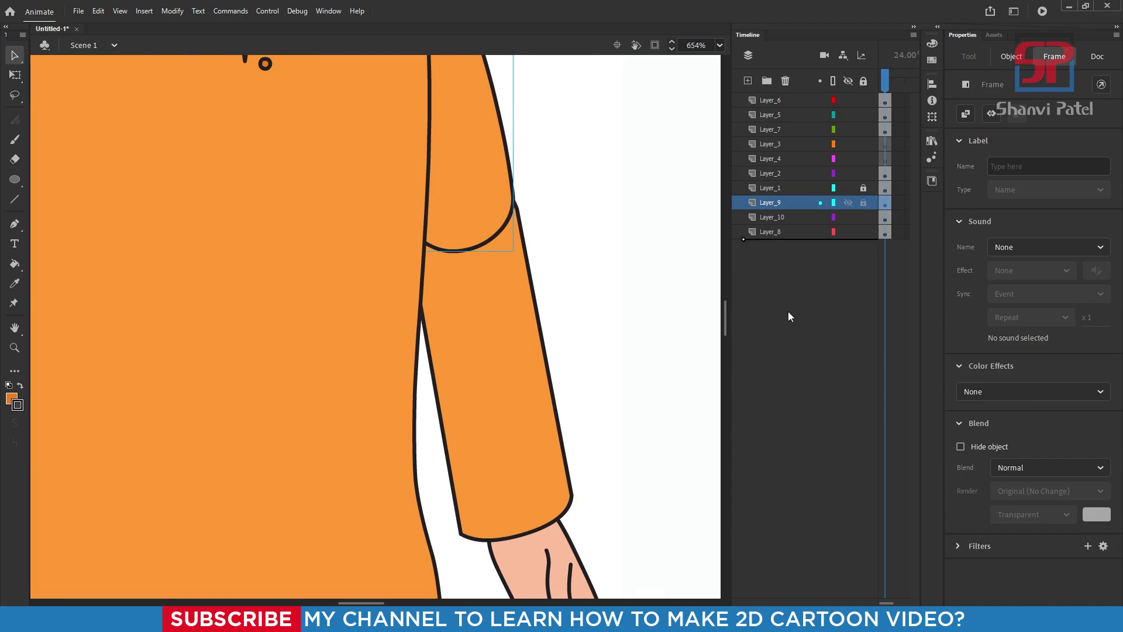
click(471, 331)
double_click(501, 258)
scroll(477, 170, up, 4)
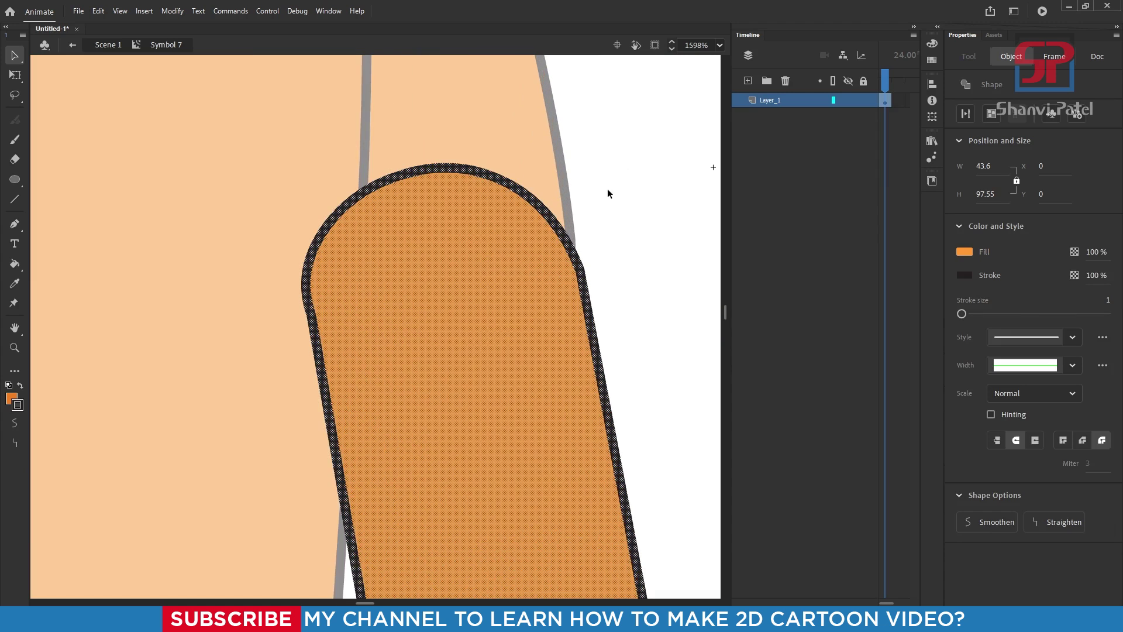
click(477, 173)
key(Delete)
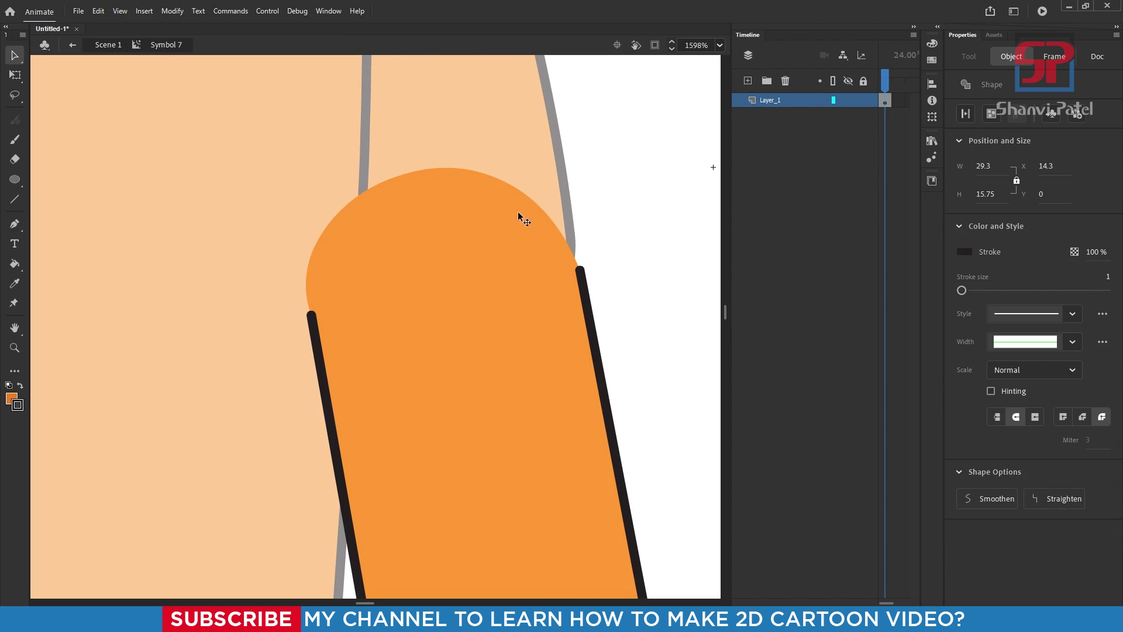
click(624, 251)
double_click(625, 251)
scroll(490, 266, down, 4)
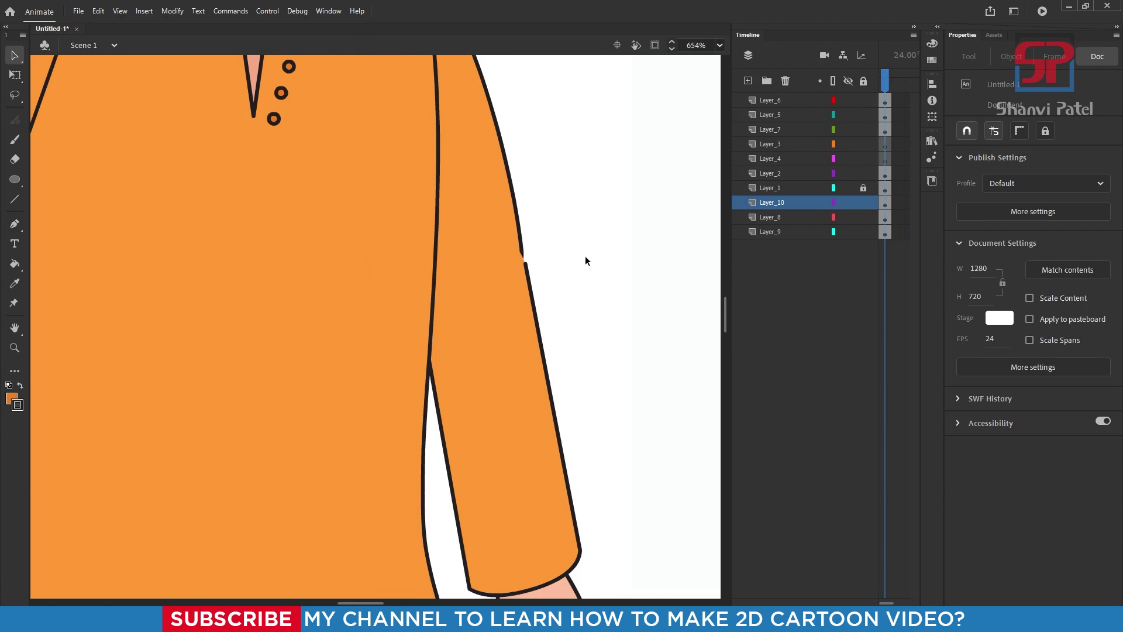
- Nudge the right lower sleeve and hand together to X 571.1, Y 281.3 so they meet the upper sleeve, then deselect them
scroll(525, 313, down, 3)
drag(603, 536, 511, 364)
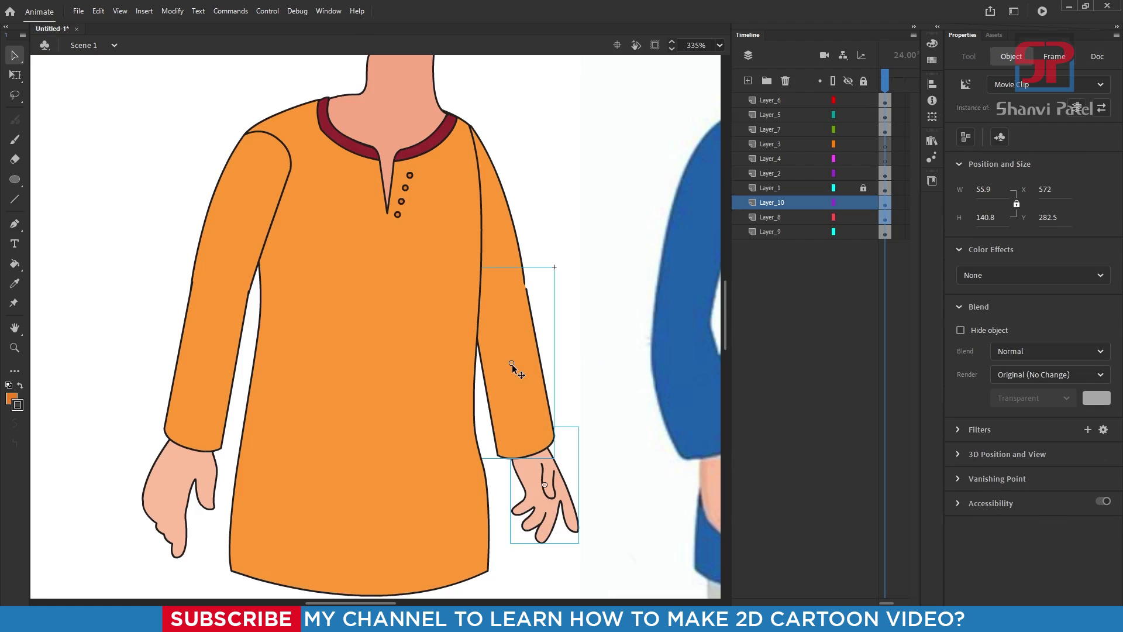
key(Left)
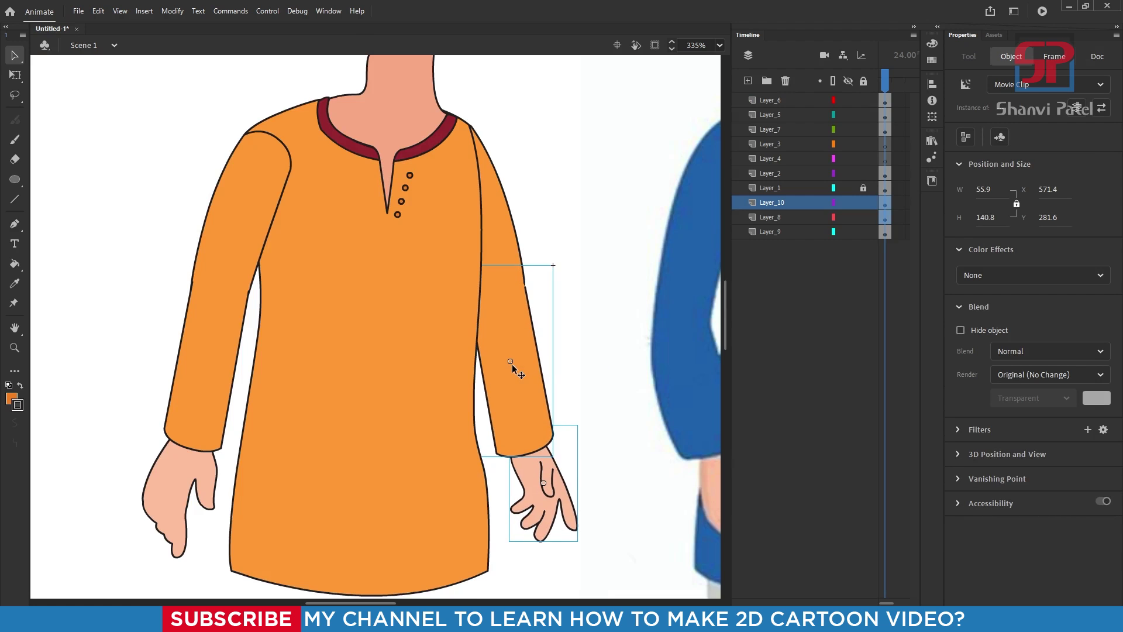
key(Up)
key(Right)
key(Up)
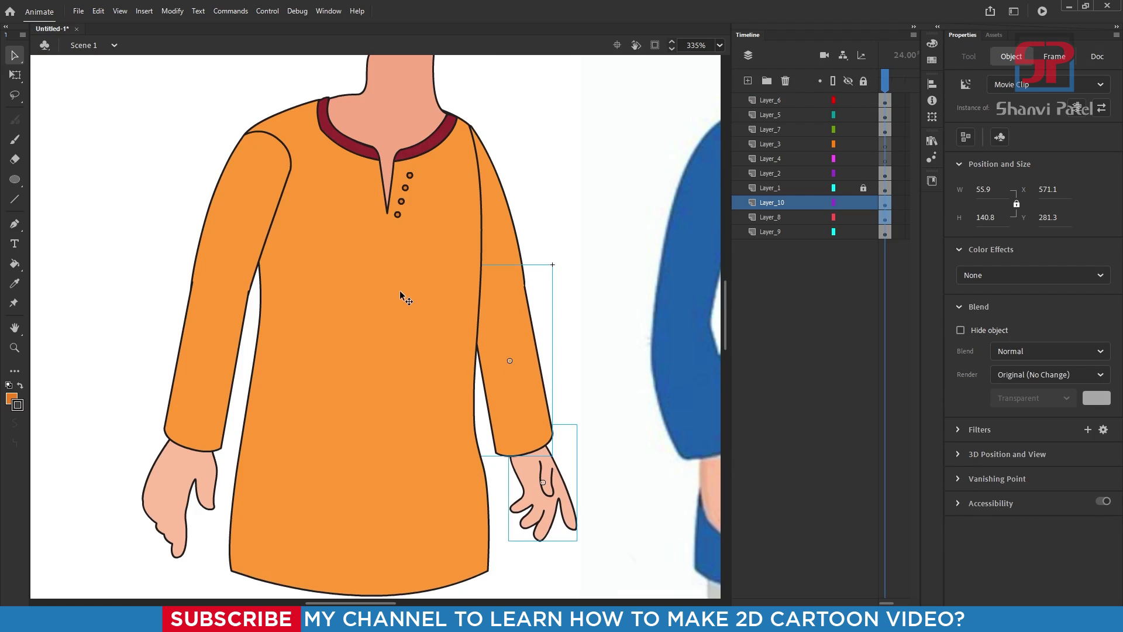
scroll(399, 290, down, 2)
scroll(458, 257, up, 1)
click(330, 287)
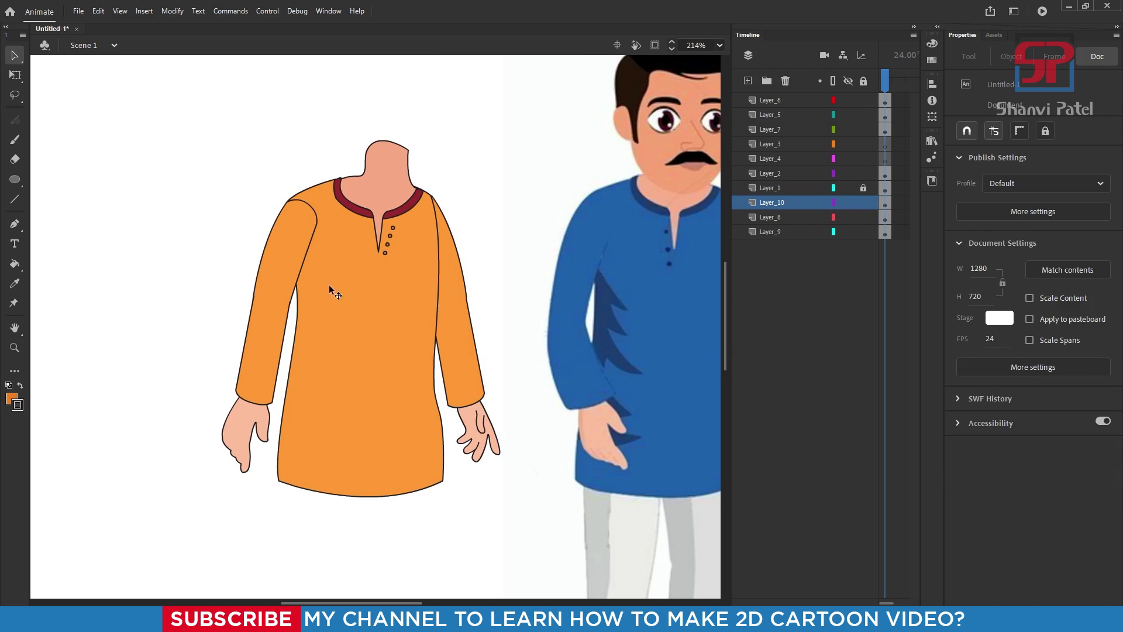
- Select the left lower sleeve and hand, place their pivot at the elbow and rotate them inward over the kurta's edge
click(258, 387)
shift+click(240, 424)
scroll(252, 399, up, 2)
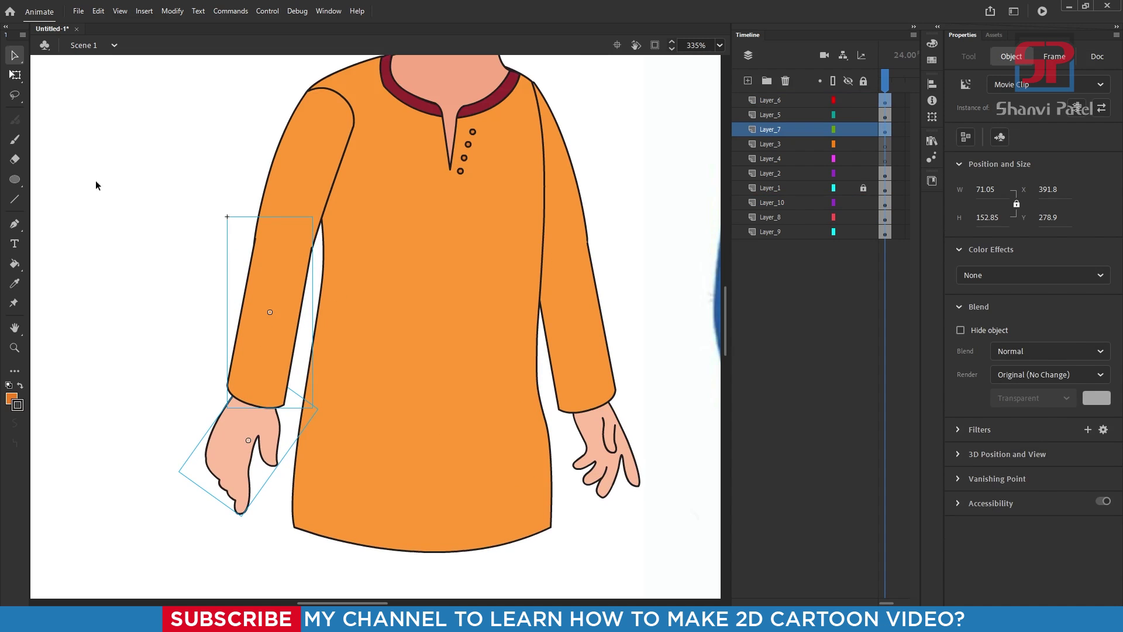
key(q)
drag(248, 367, 281, 254)
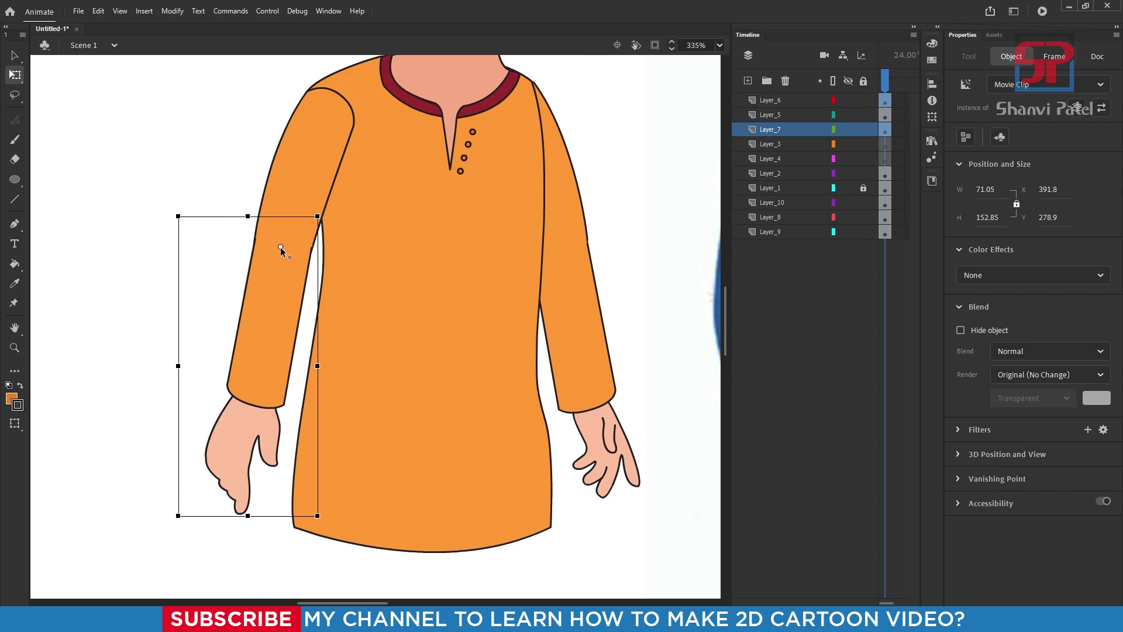
drag(176, 515, 279, 515)
scroll(298, 518, down, 3)
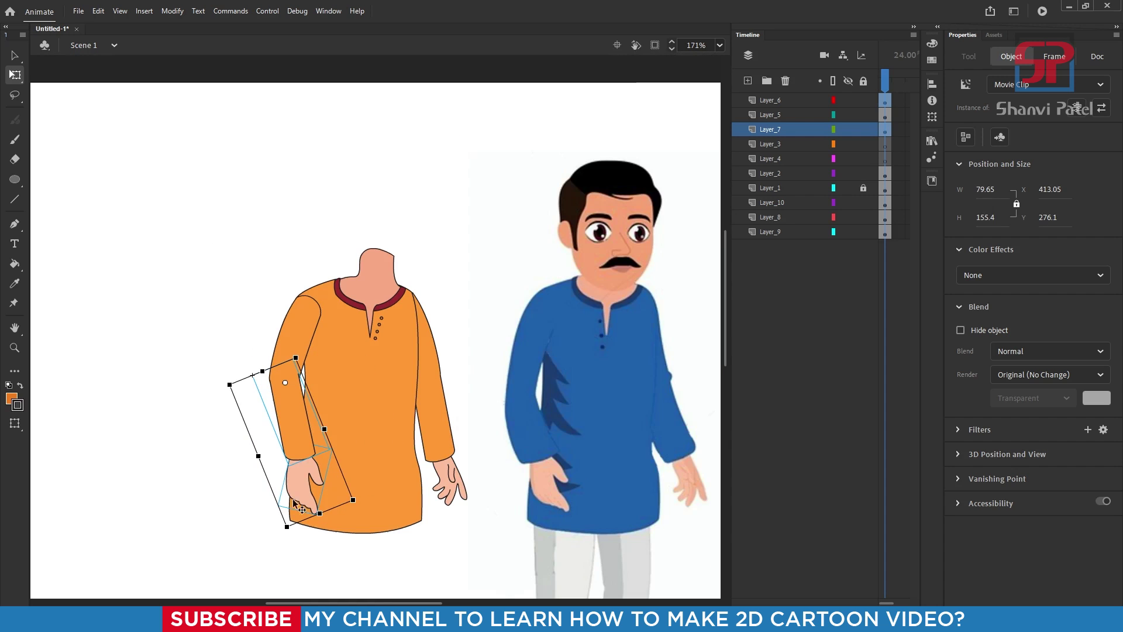
click(471, 352)
- Delete the curved shoulder stroke inside the left upper sleeve symbol and leave the symbol
scroll(358, 282, down, 1)
scroll(331, 282, up, 3)
scroll(314, 308, up, 3)
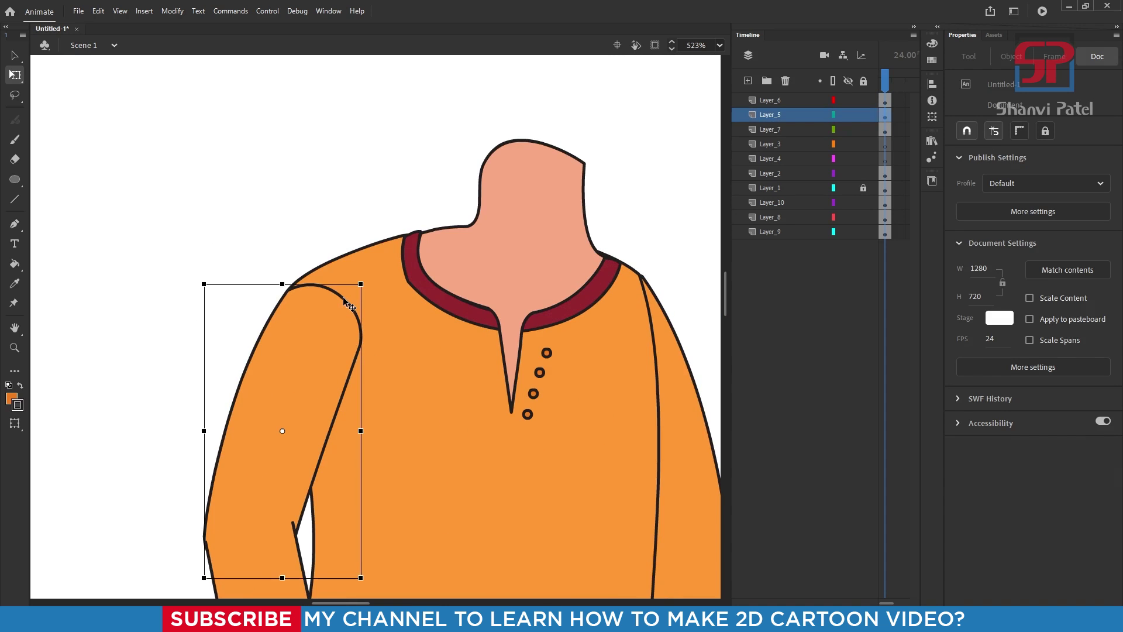
double_click(344, 299)
click(314, 240)
click(344, 297)
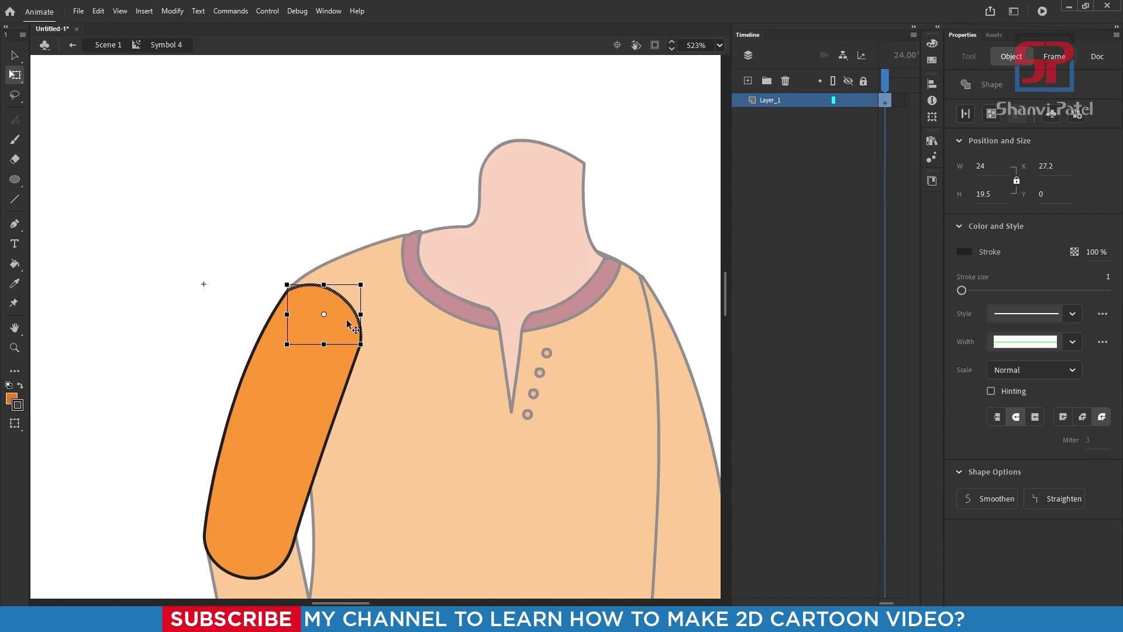
key(Delete)
double_click(200, 247)
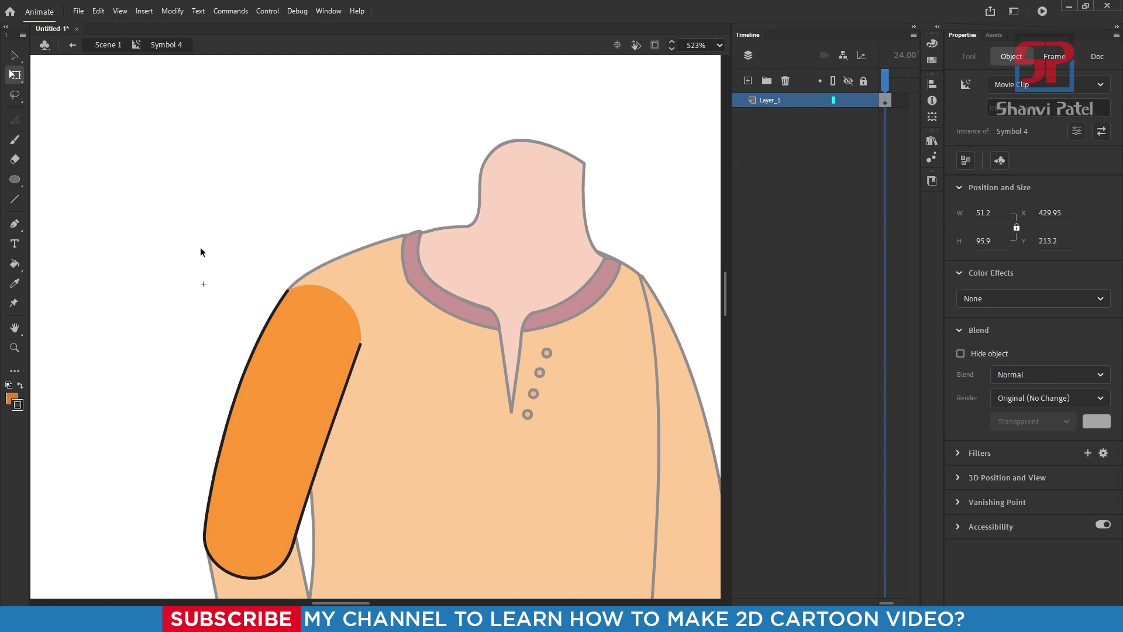
- Deselect the left upper sleeve on the main stage, then delete the empty layers Layer_3 and Layer_4 together
scroll(310, 237, down, 4)
scroll(401, 410, up, 1)
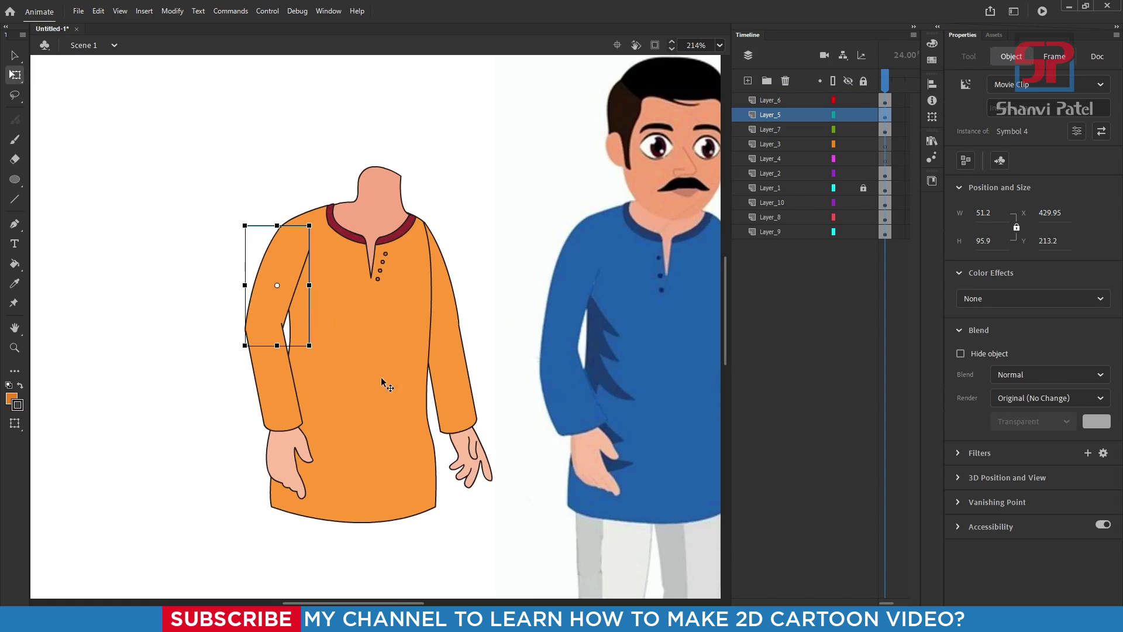
scroll(337, 283, down, 1)
scroll(468, 374, up, 1)
drag(435, 328, 364, 316)
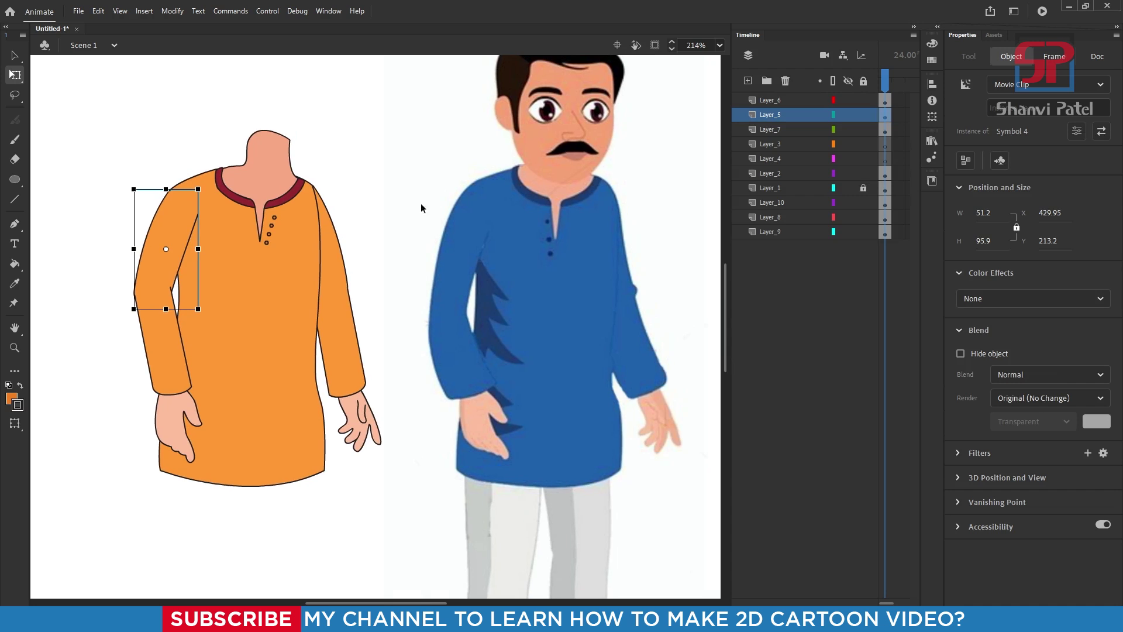
click(378, 177)
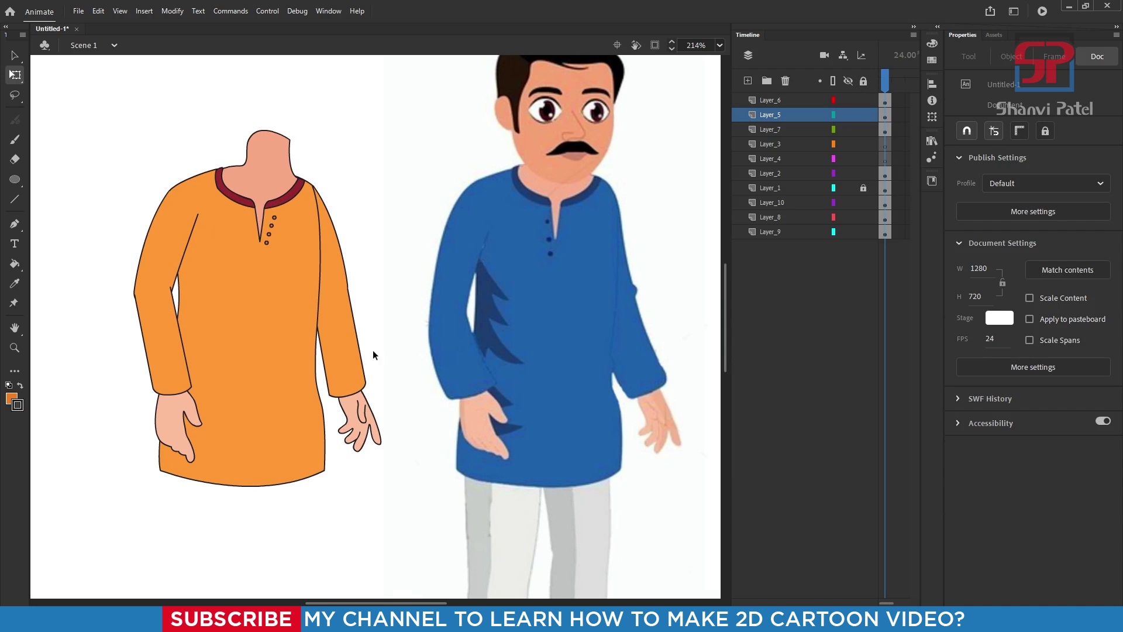
click(789, 145)
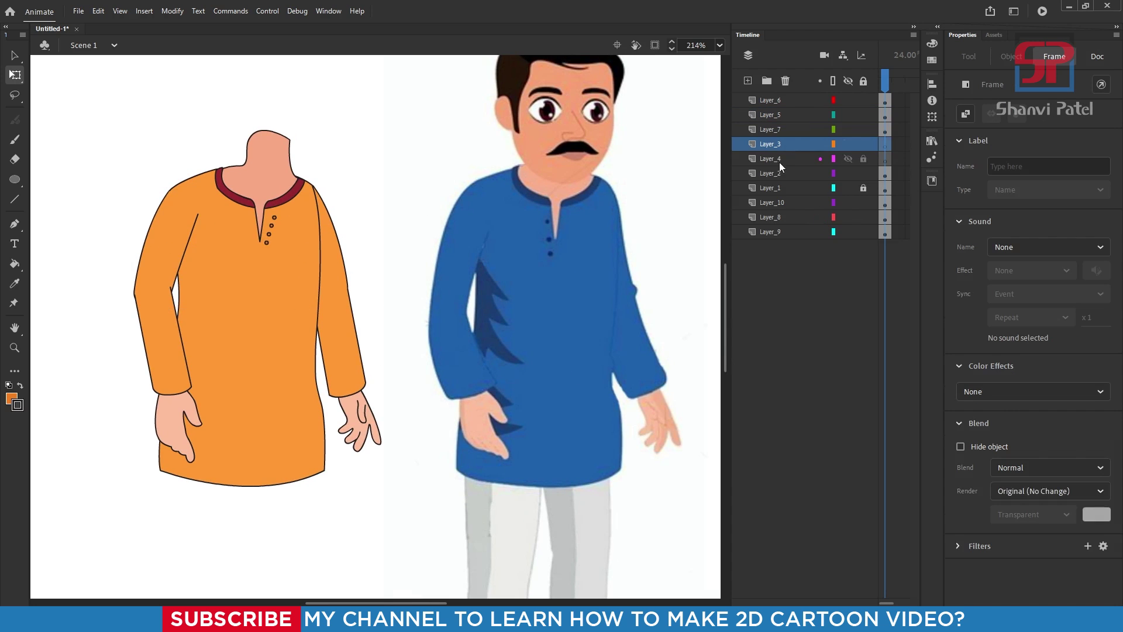
shift+click(780, 159)
click(785, 81)
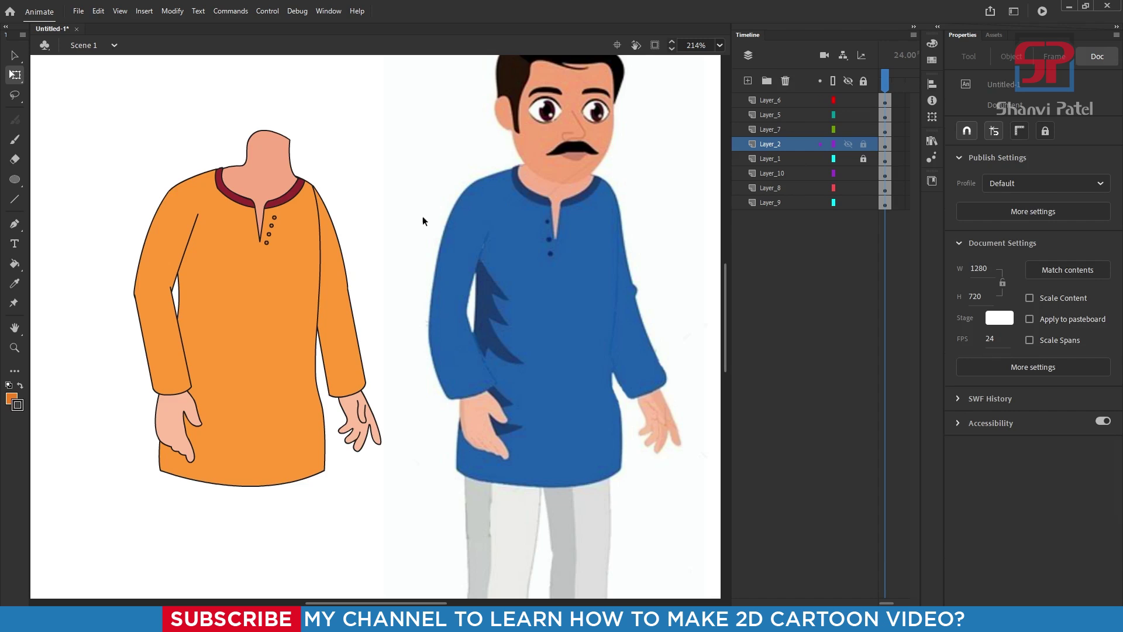
- Select all the drawn body parts, shift them together slightly away from the reference to X 400.8, Y 166.05, and deselect them
scroll(422, 216, down, 1)
drag(345, 290, 333, 290)
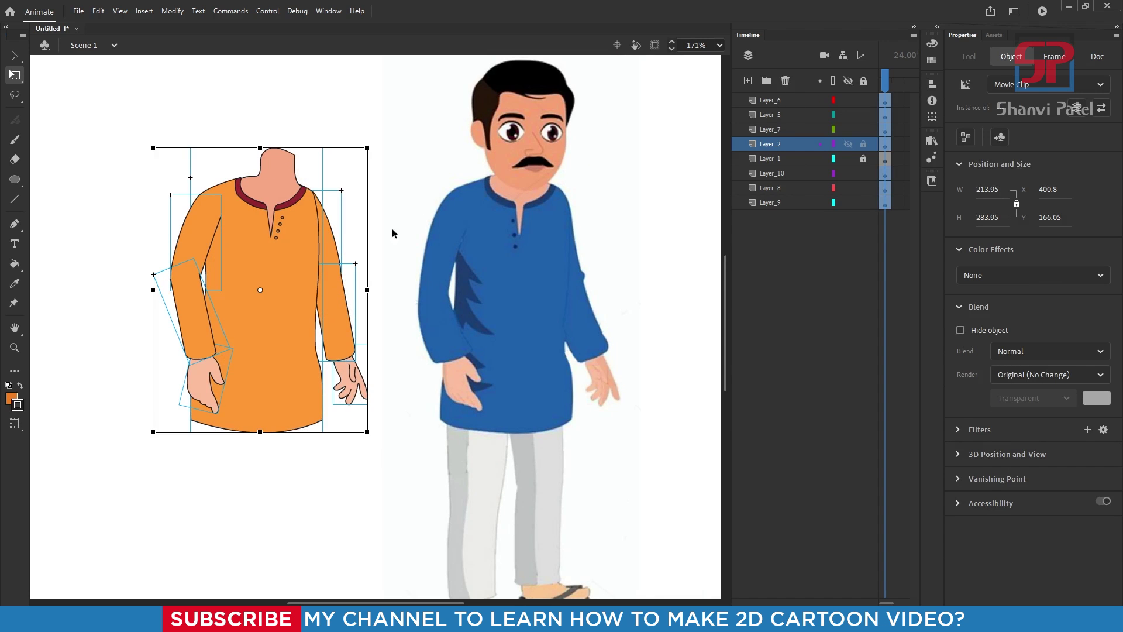
click(389, 217)
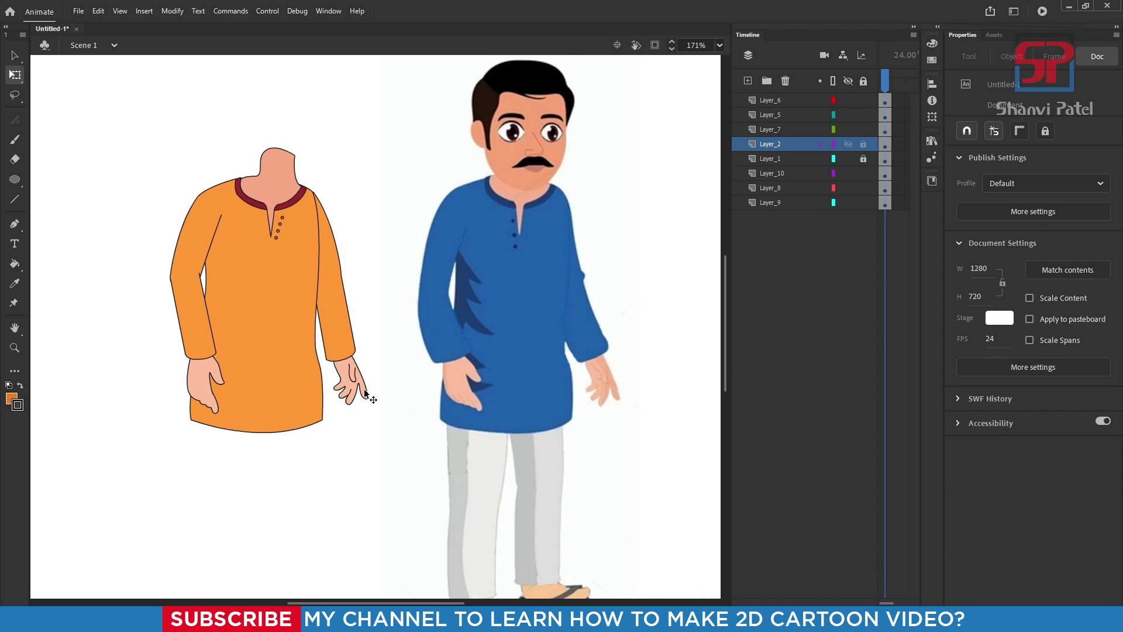